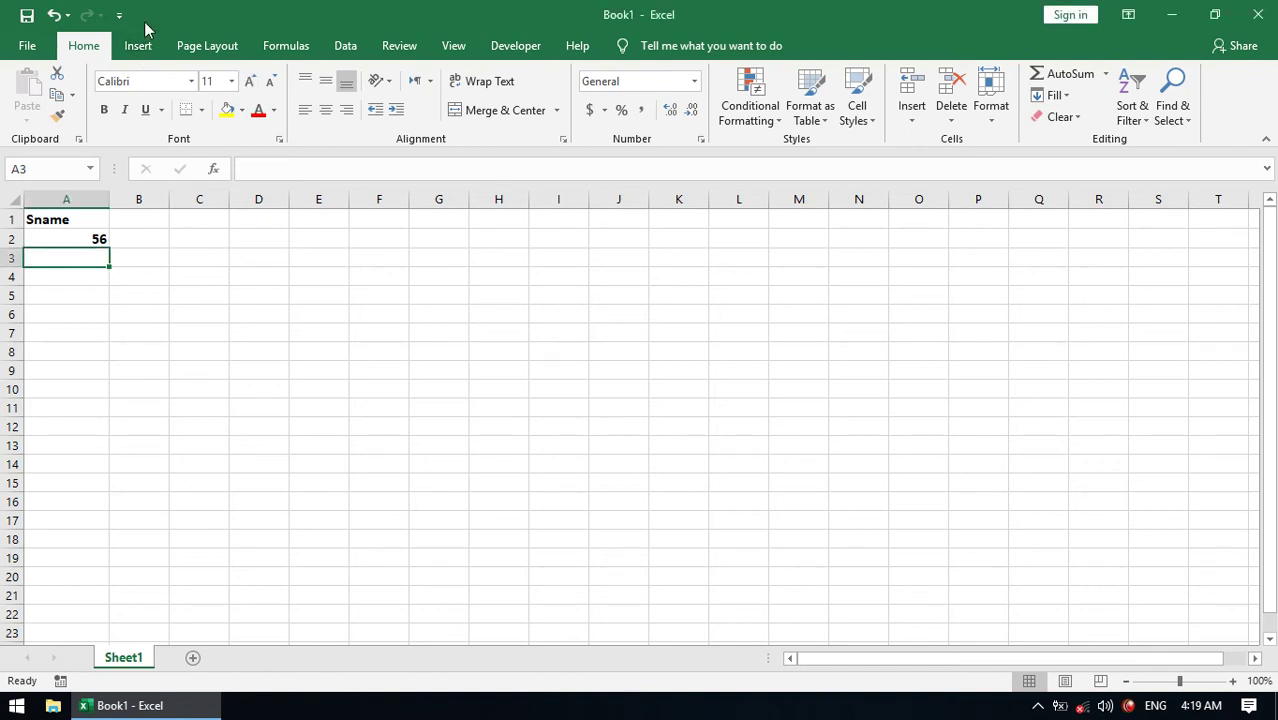
# Step: Draw a tall rounded rectangle over columns G–H and hide the sheet gridlines
pyautogui.click(145, 44)
pyautogui.click(226, 104)
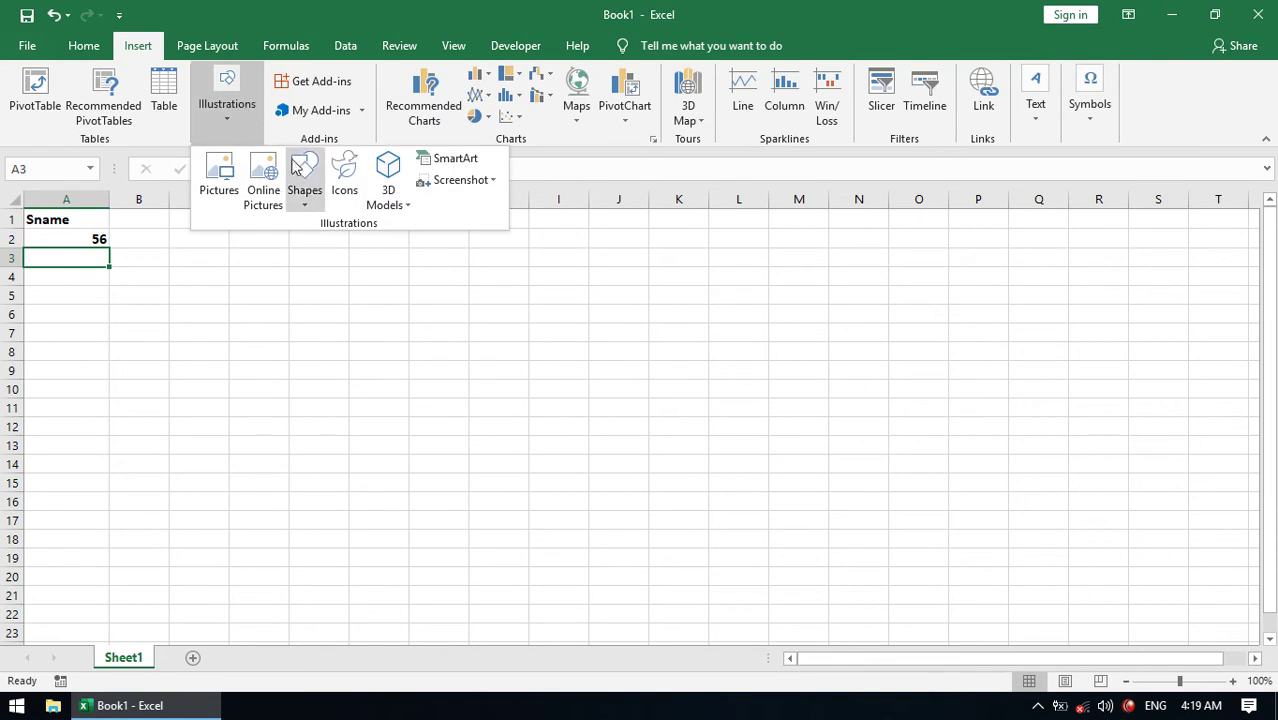
pyautogui.click(303, 185)
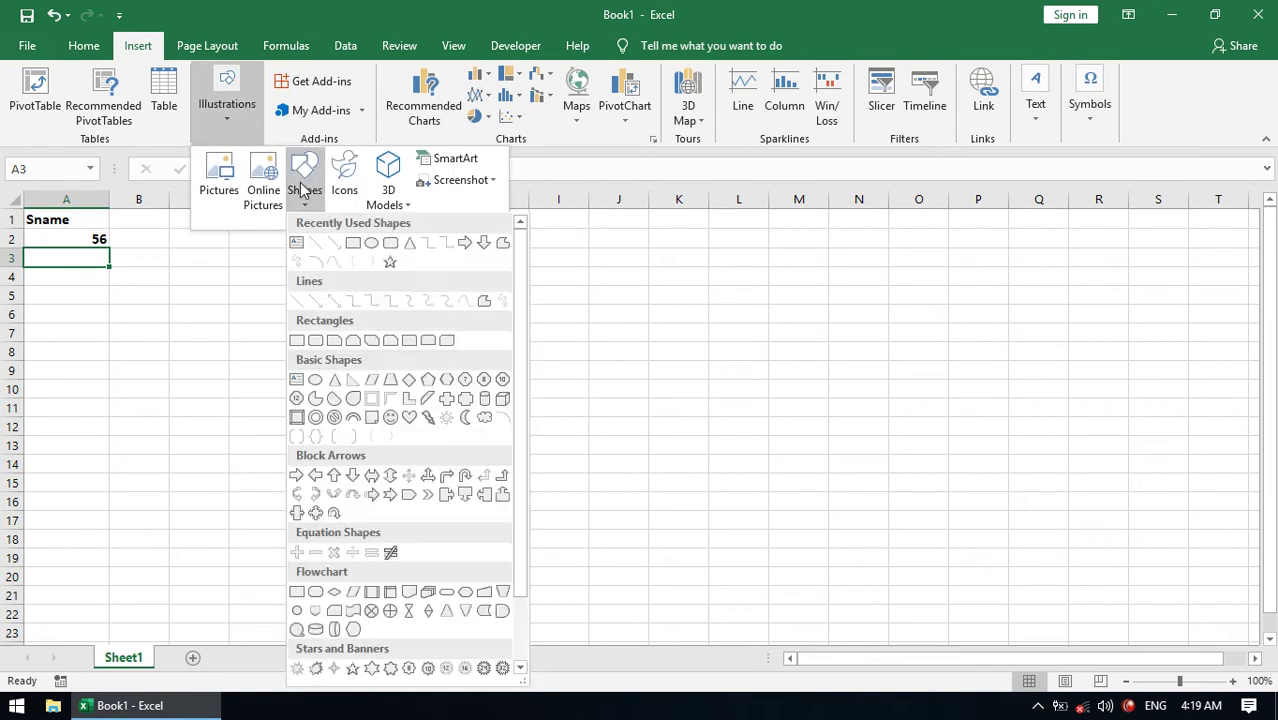
pyautogui.click(390, 244)
pyautogui.moveTo(409, 331); pyautogui.dragTo(483, 525)
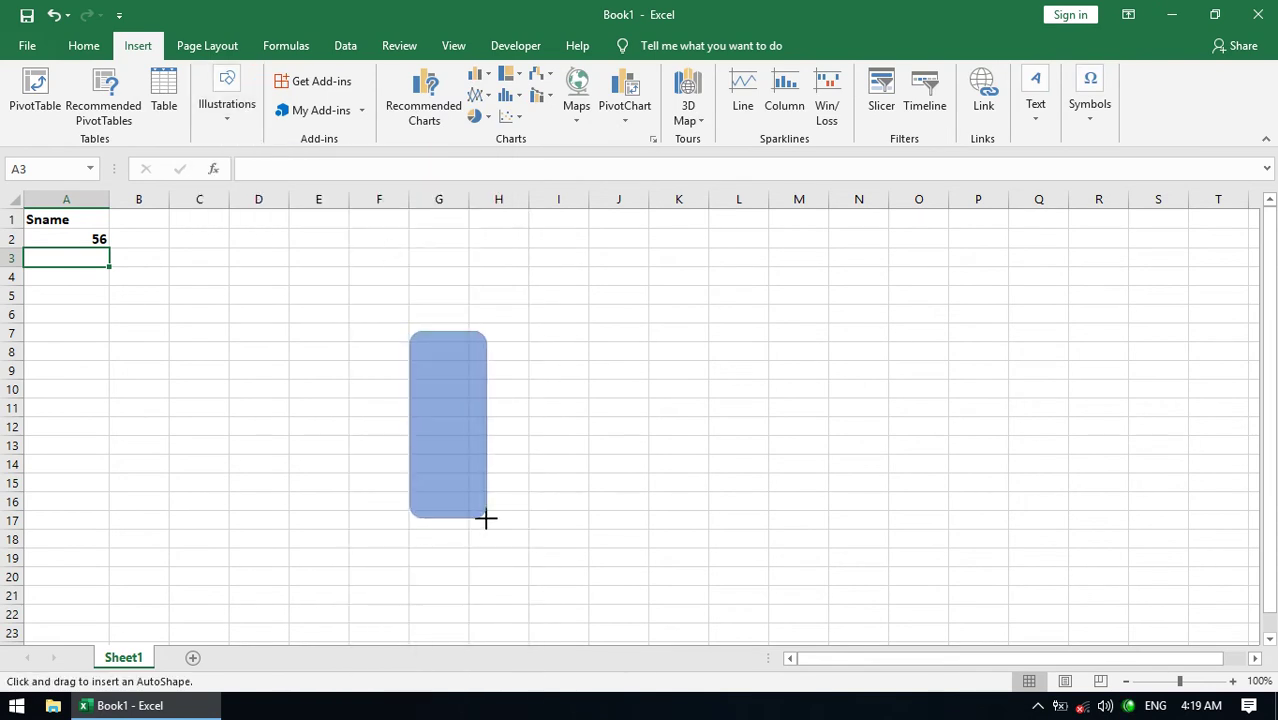
pyautogui.moveTo(418, 330)
pyautogui.mouseDown()
pyautogui.moveTo(455, 278)
pyautogui.moveTo(487, 274)
pyautogui.mouseUp()
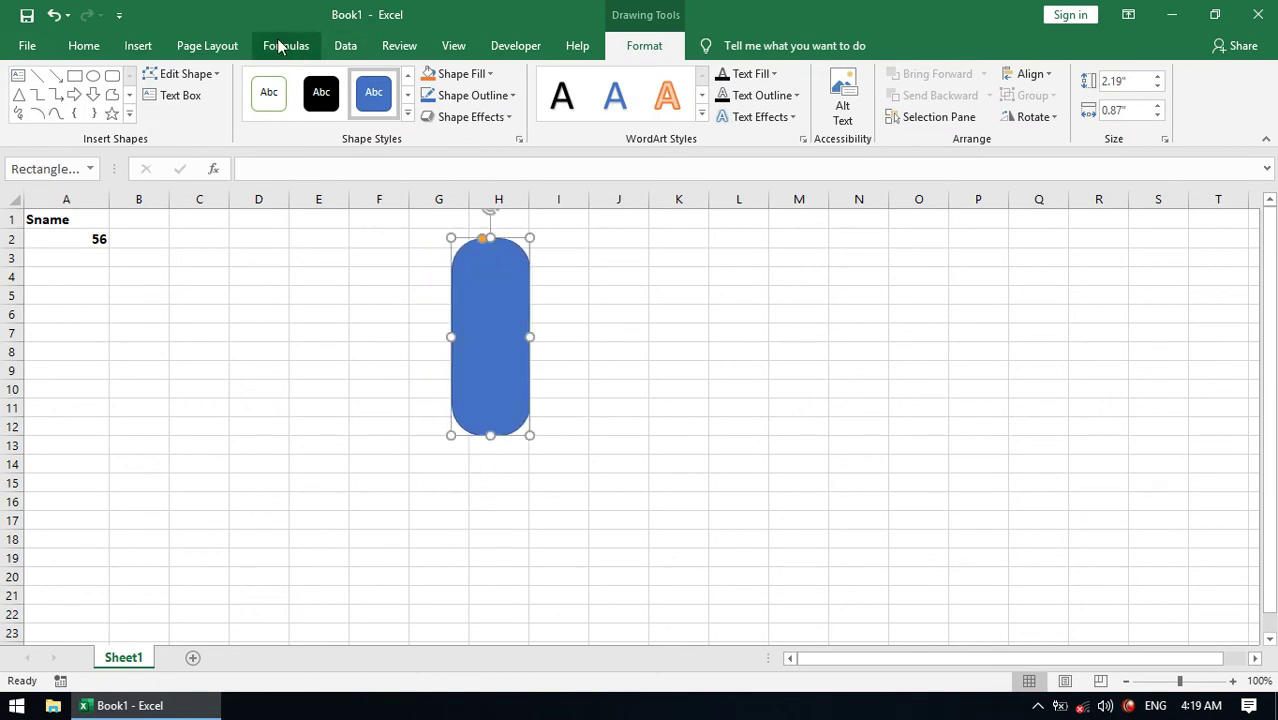
pyautogui.click(228, 48)
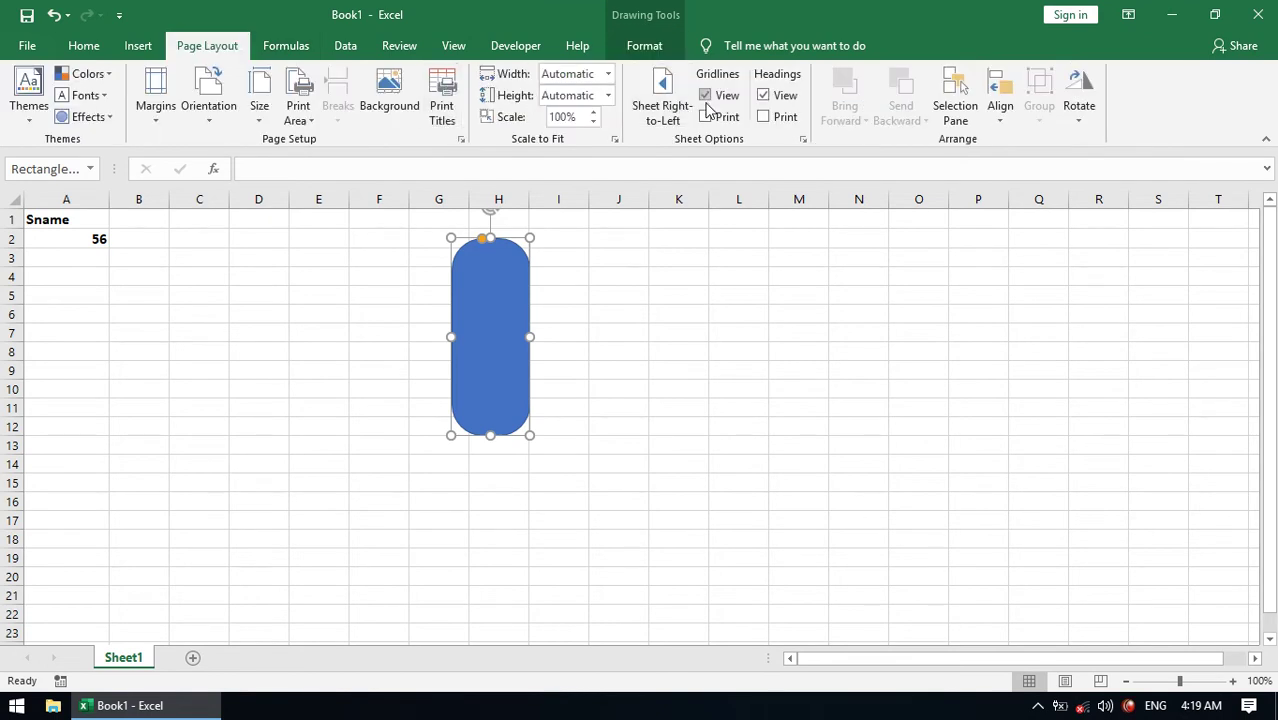
pyautogui.click(706, 95)
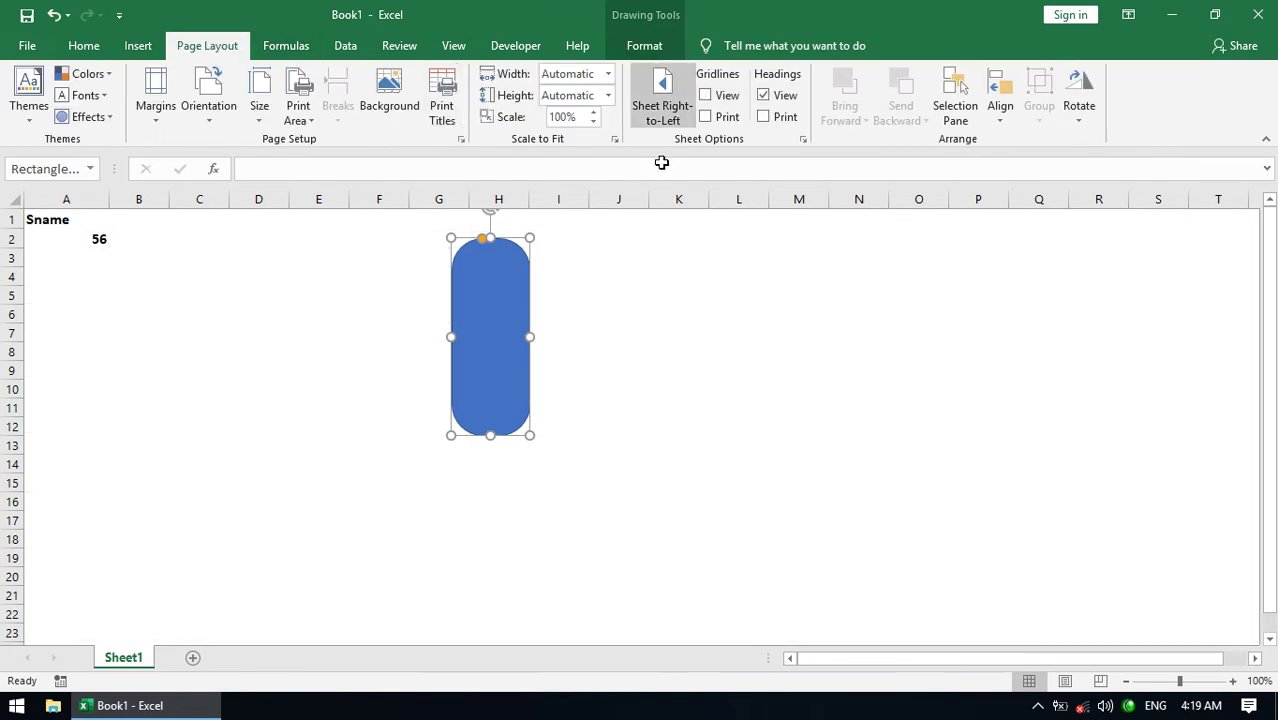
# Step: Give the capsule a grey fill, no outline and a bevel preset effect
pyautogui.click(645, 46)
pyautogui.click(460, 73)
pyautogui.click(522, 190)
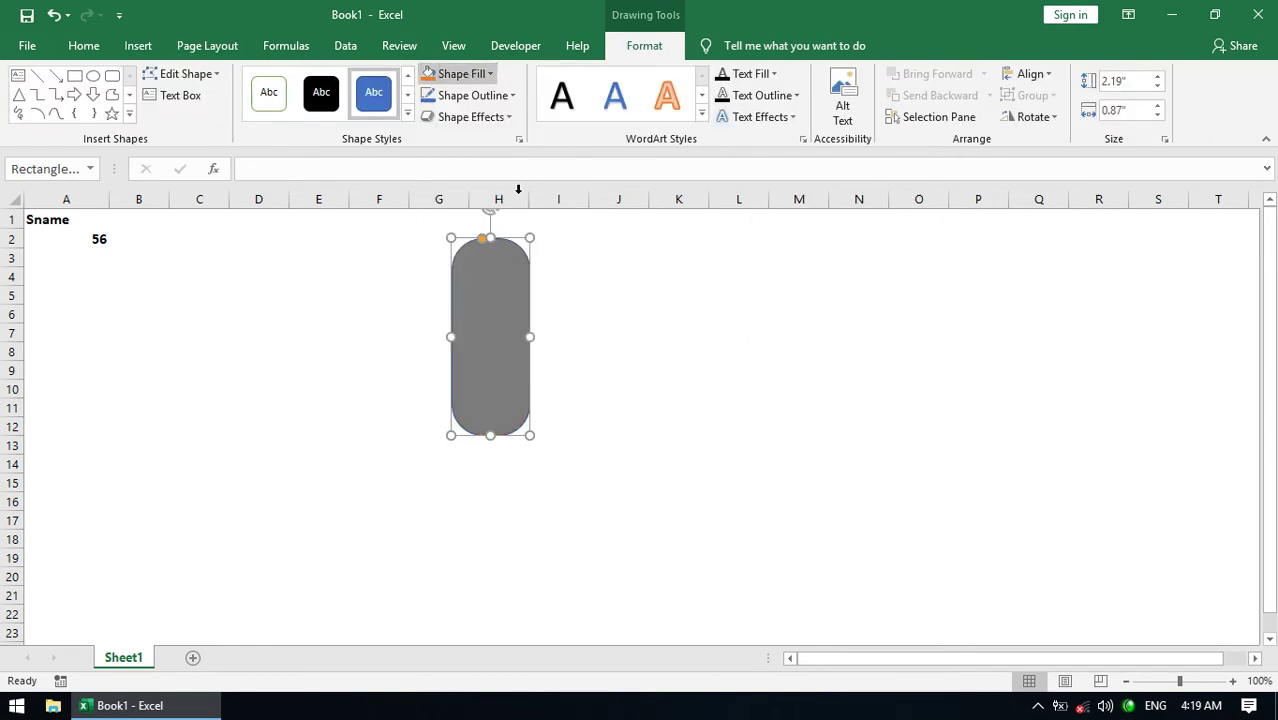
pyautogui.click(482, 95)
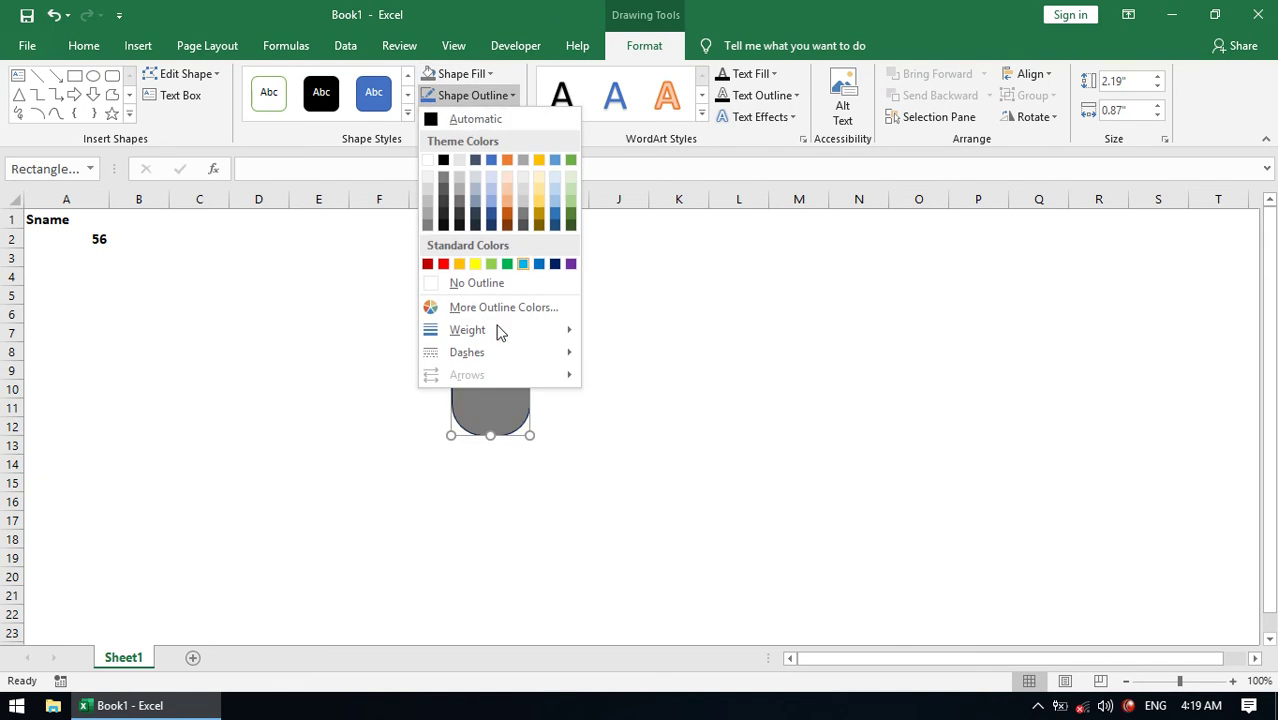
pyautogui.click(465, 289)
pyautogui.click(488, 118)
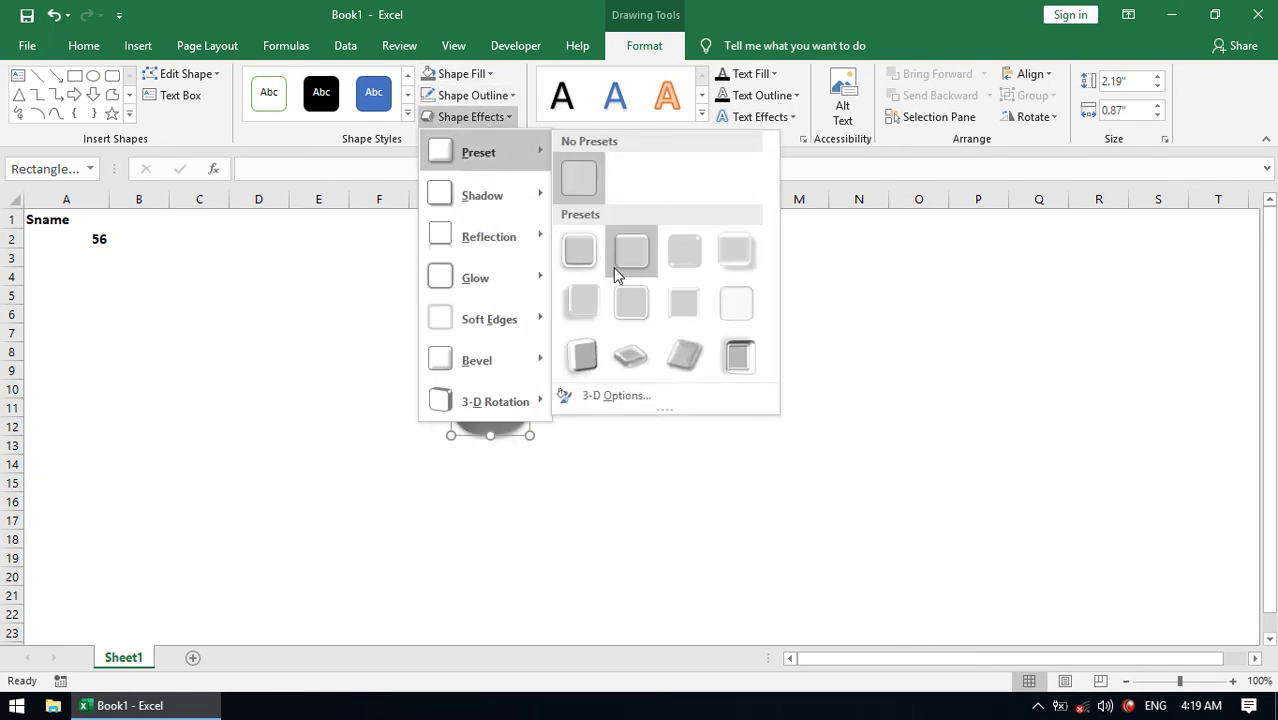
pyautogui.click(613, 267)
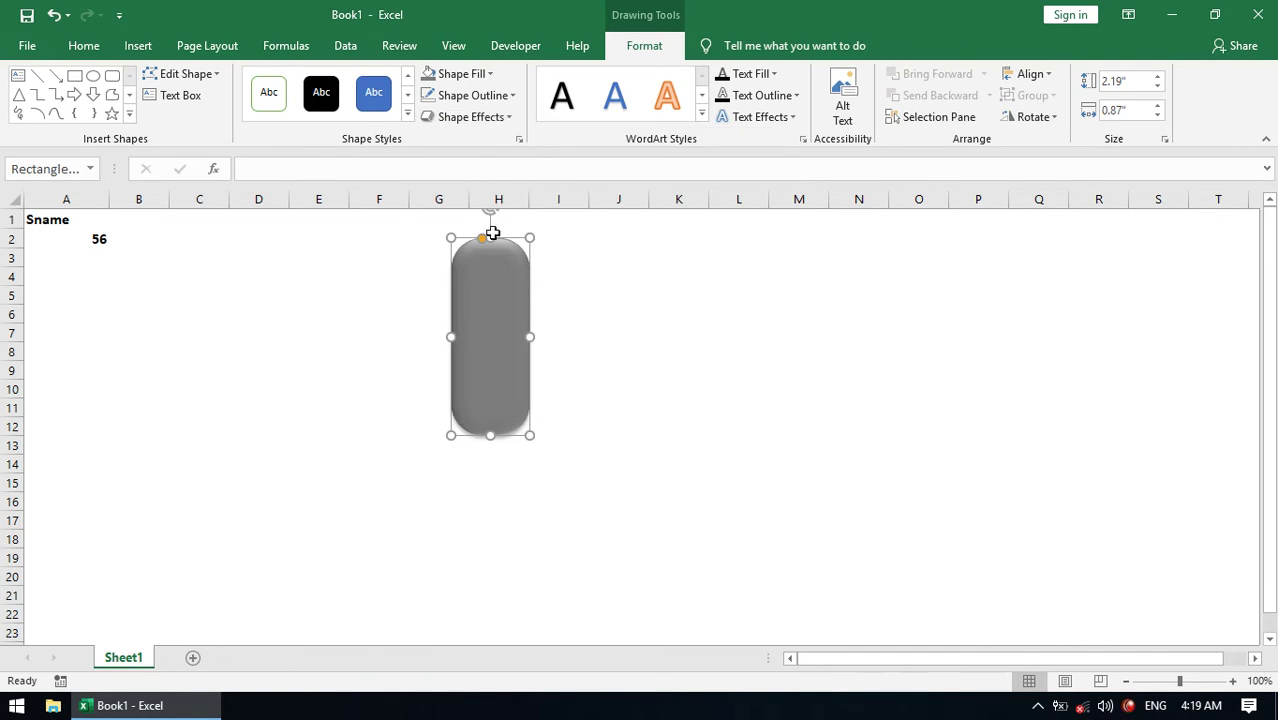
# Step: Select B1:D1 and start an IF formula in B1, then cancel it
pyautogui.click(587, 294)
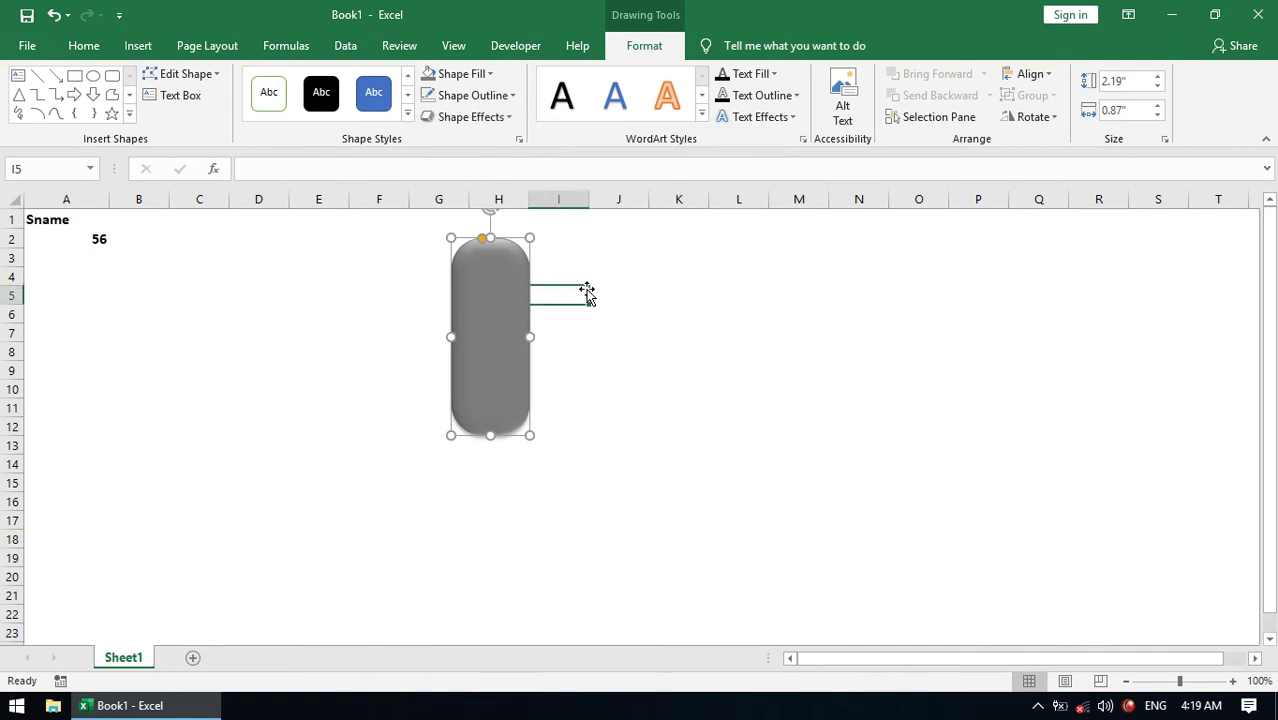
pyautogui.click(139, 47)
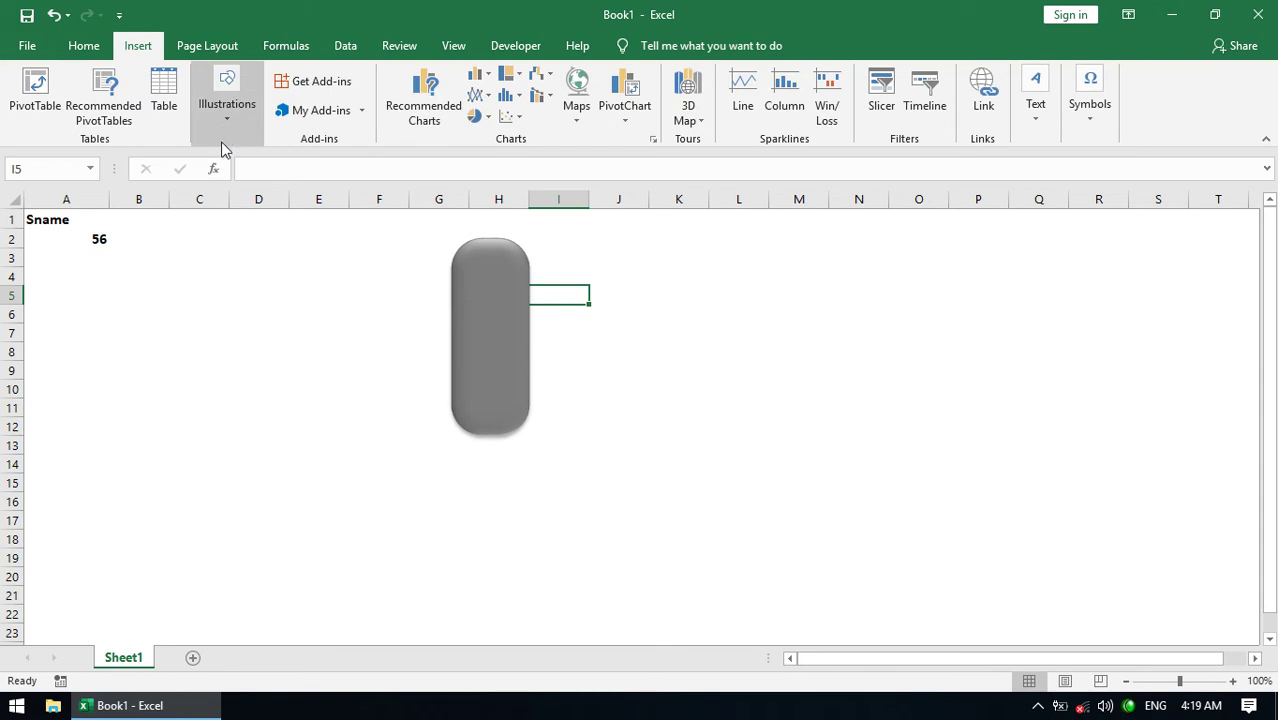
pyautogui.click(205, 274)
pyautogui.click(185, 219)
pyautogui.moveTo(150, 218); pyautogui.dragTo(240, 221)
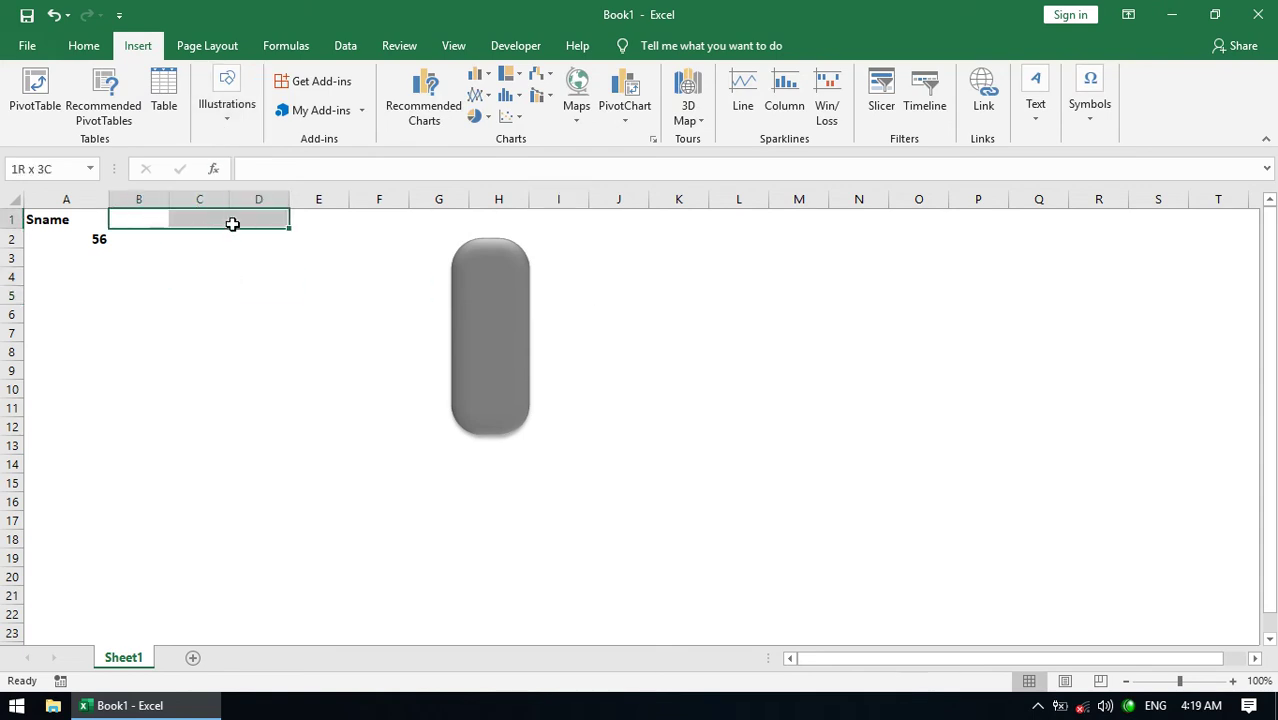
pyautogui.click(157, 219)
pyautogui.write('=')
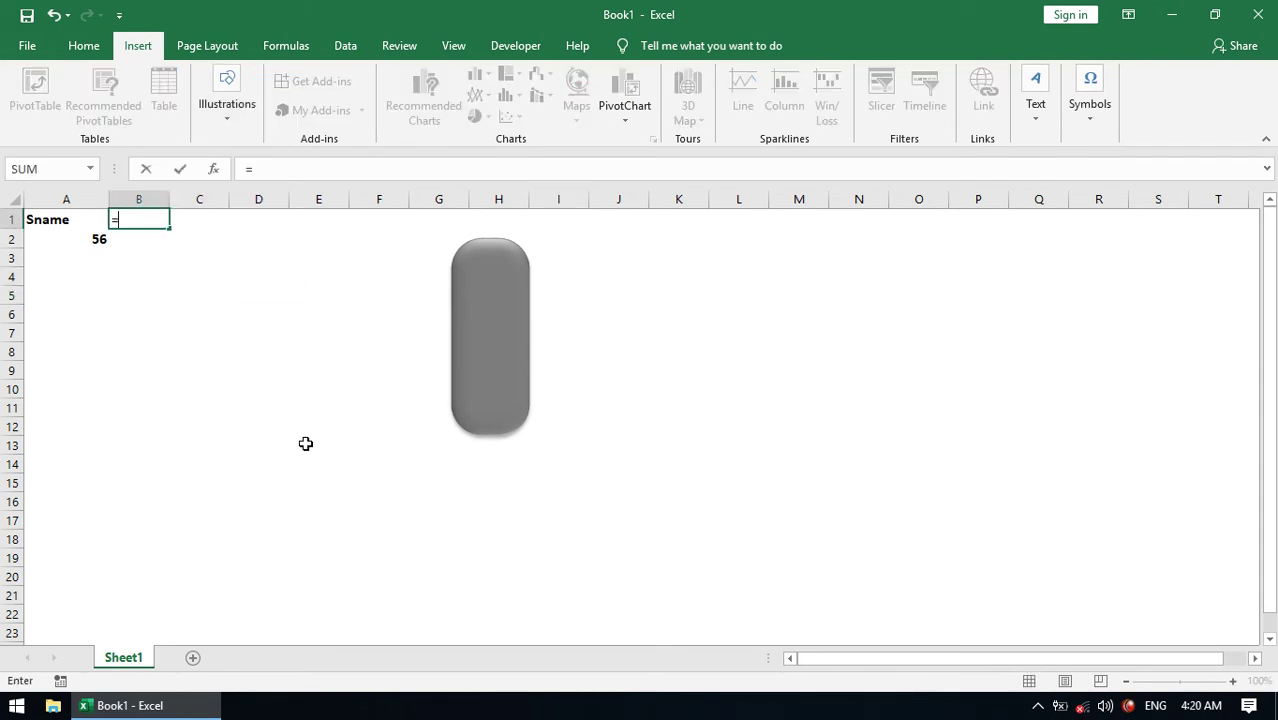
pyautogui.write('if')
pyautogui.press('Escape')
pyautogui.press('Escape')
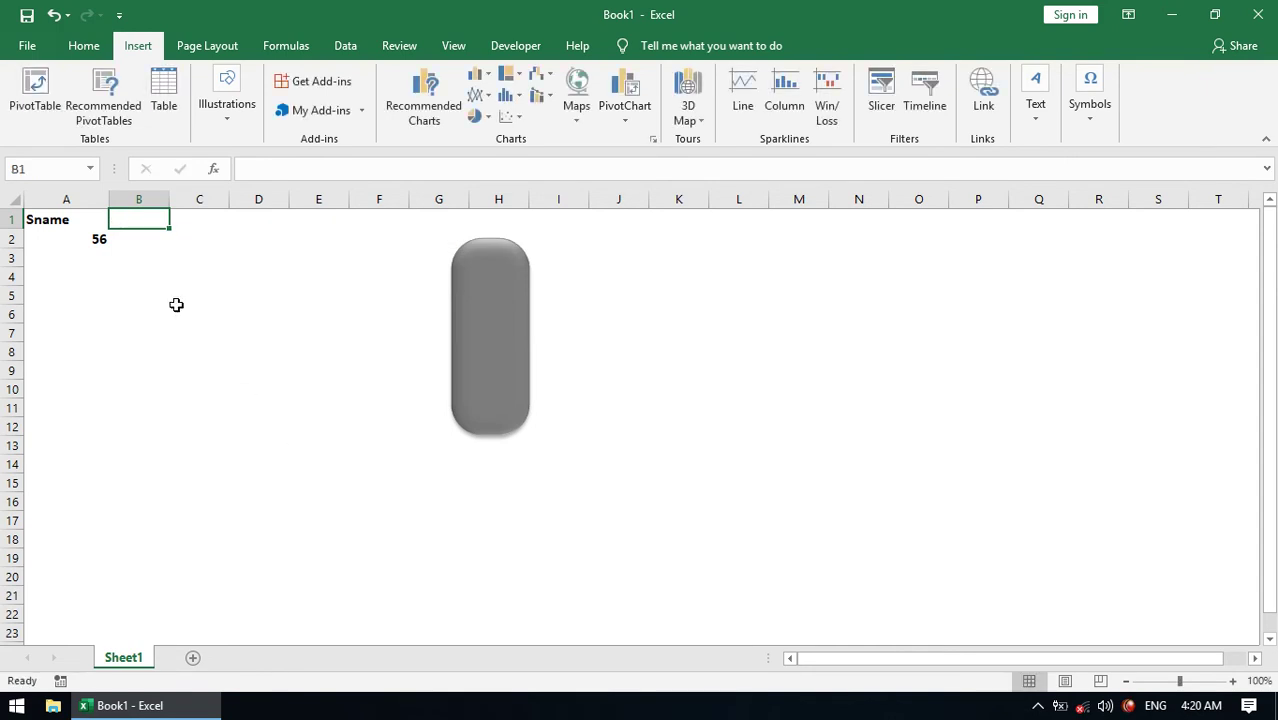
# Step: Apply Percent Style to A2 and re-enter 56 so it reads 56%
pyautogui.click(100, 240)
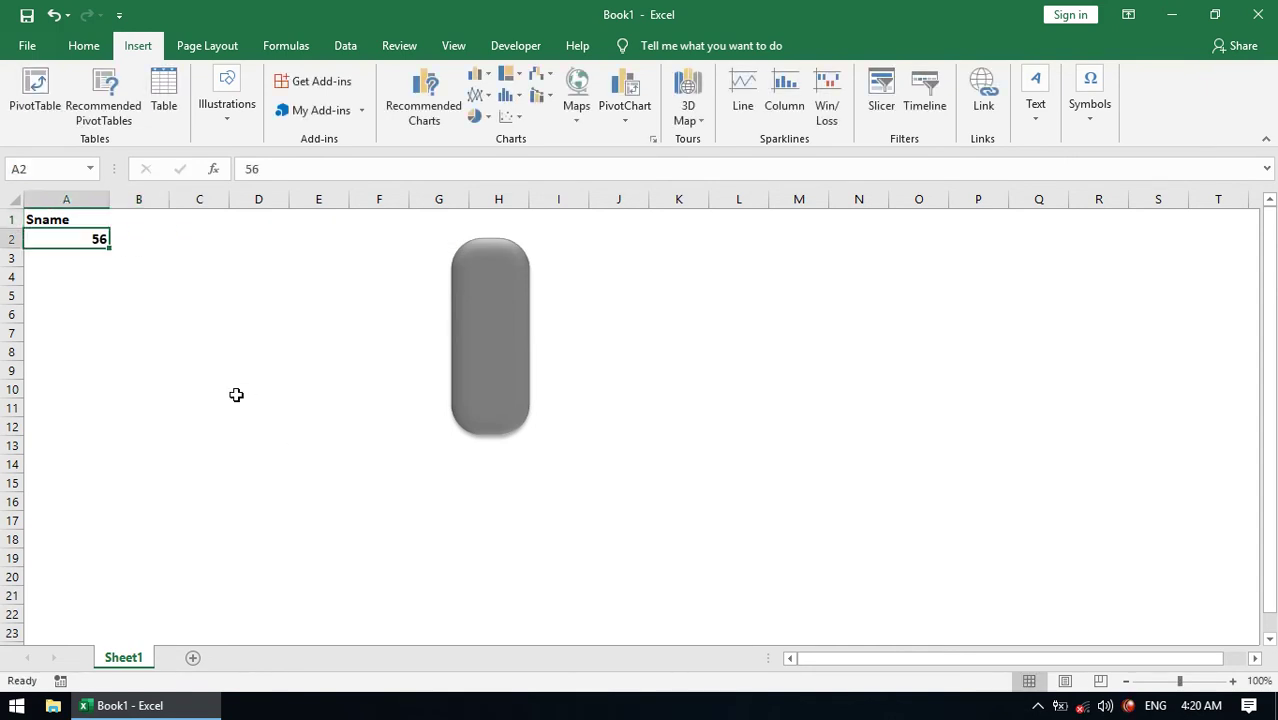
pyautogui.click(94, 292)
pyautogui.click(88, 240)
pyautogui.click(78, 45)
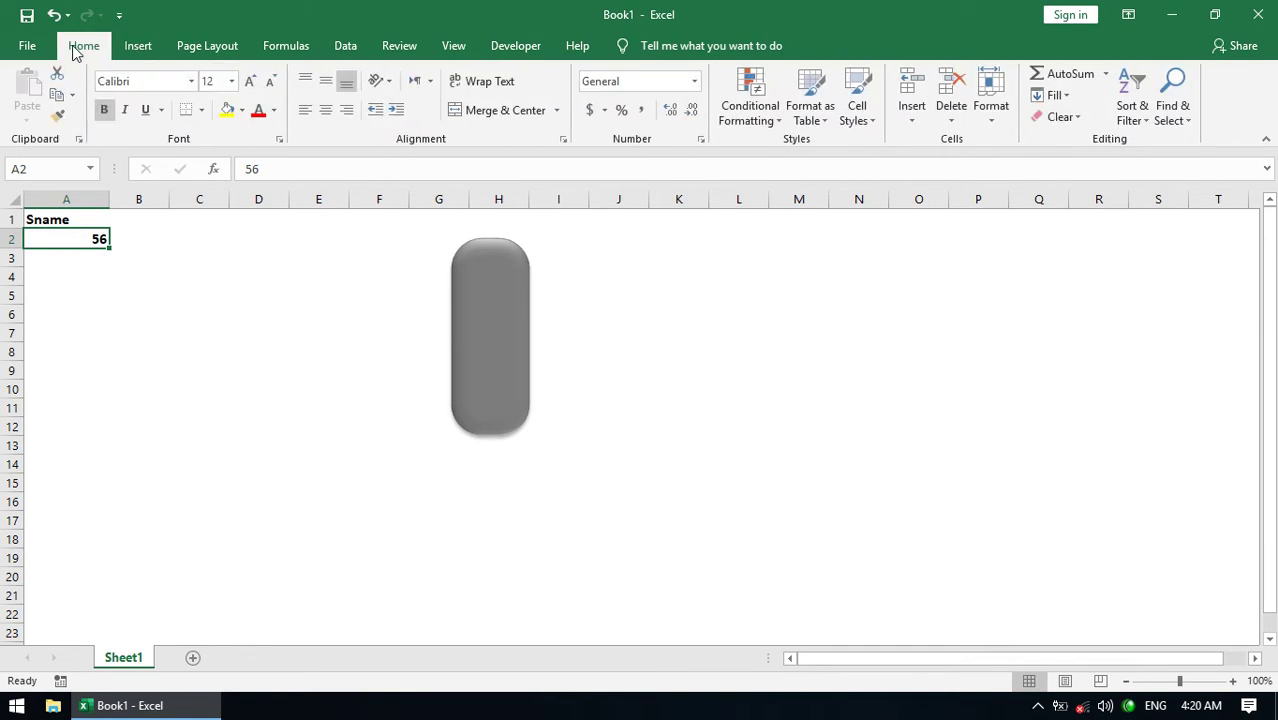
pyautogui.click(622, 111)
pyautogui.write('5')
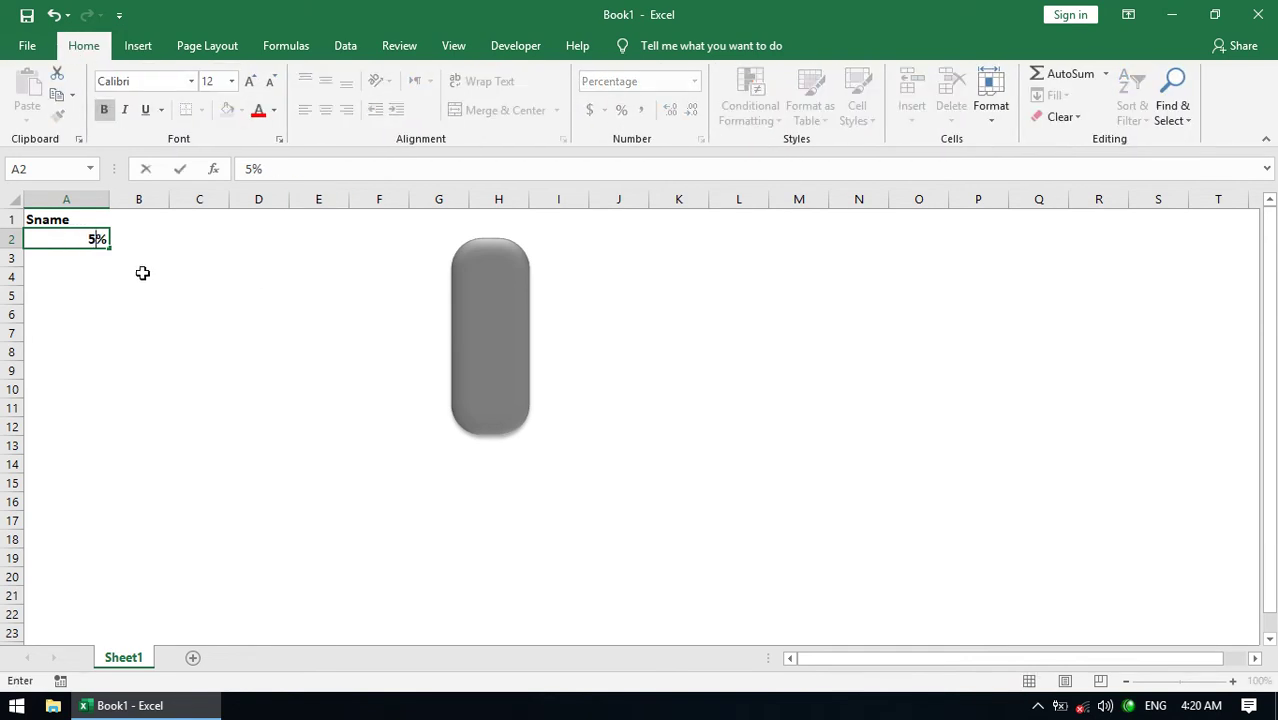
pyautogui.write('6')
pyautogui.press('Return')
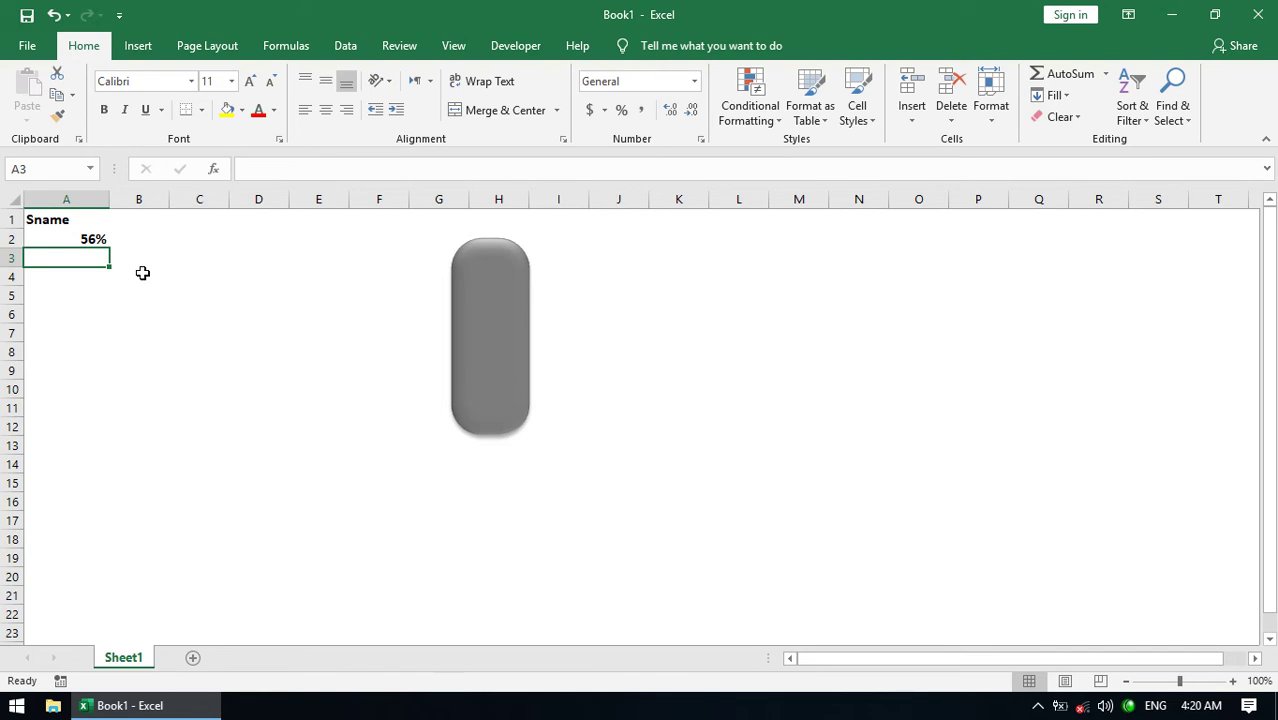
pyautogui.click(92, 239)
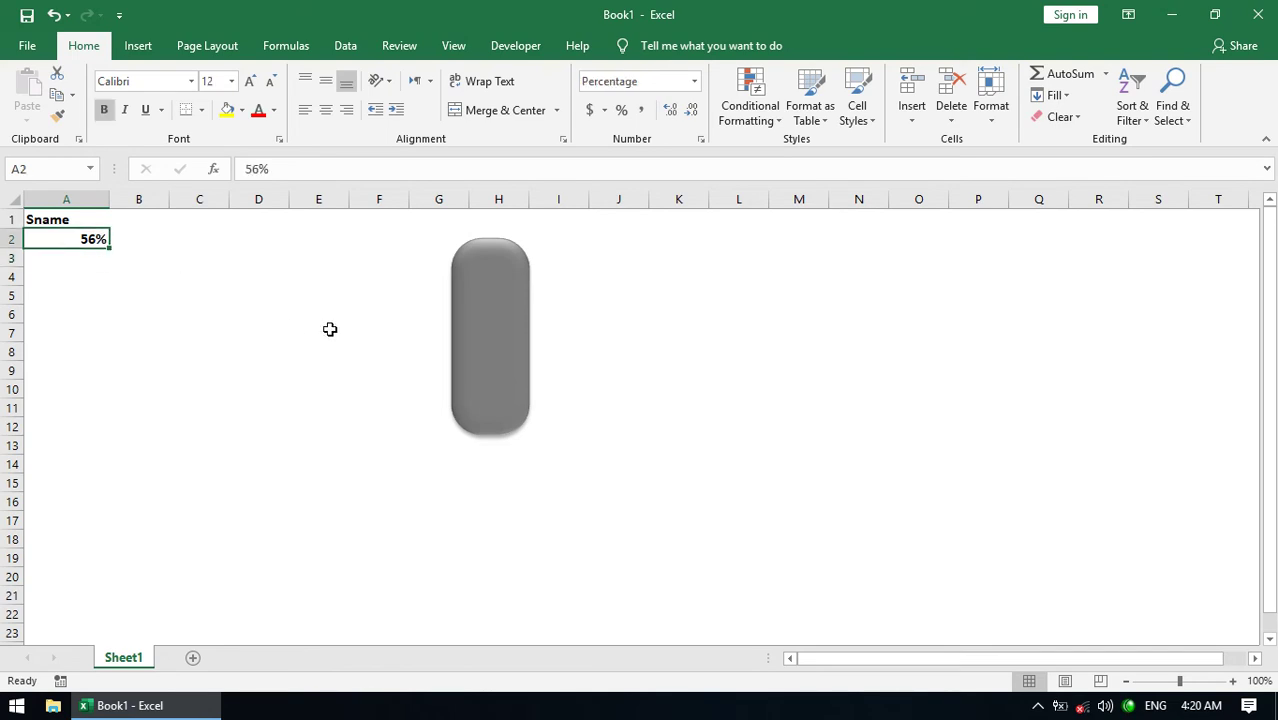
# Step: Type =IF(AND(A2>1%,A2<49%),"I","") into B1 and accept Excel's correction
pyautogui.click(145, 200)
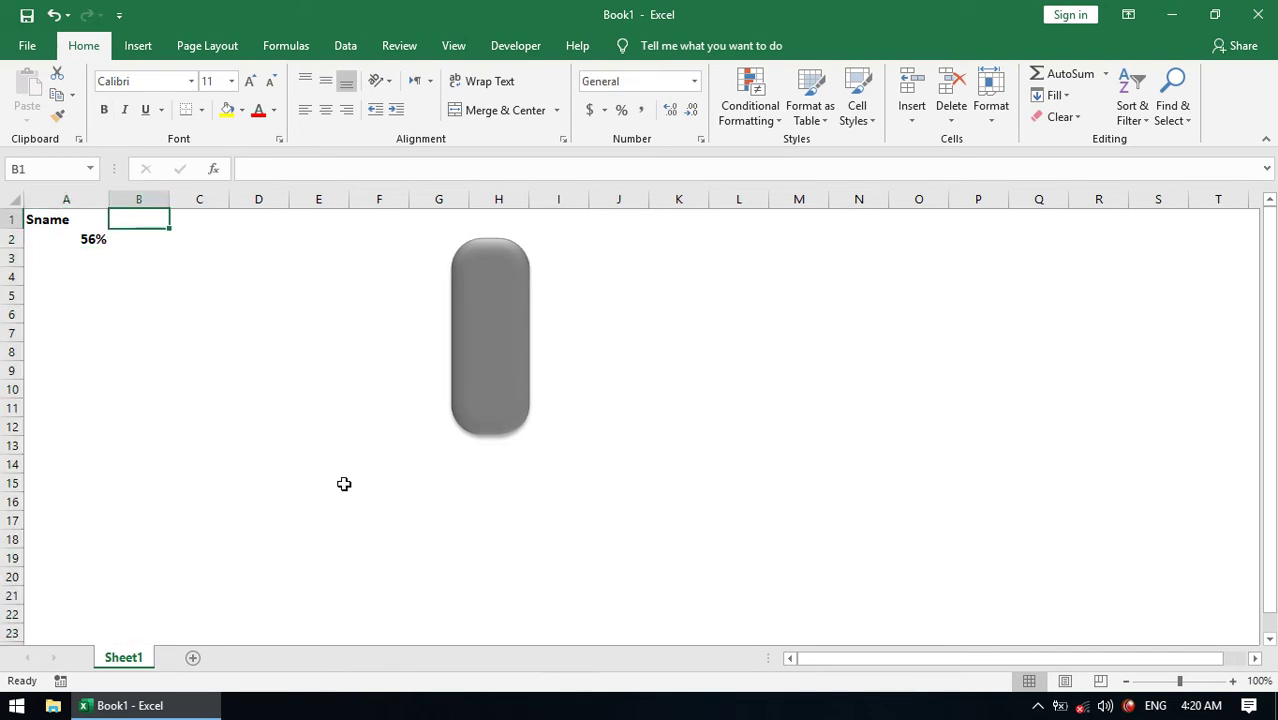
pyautogui.write('=if ')
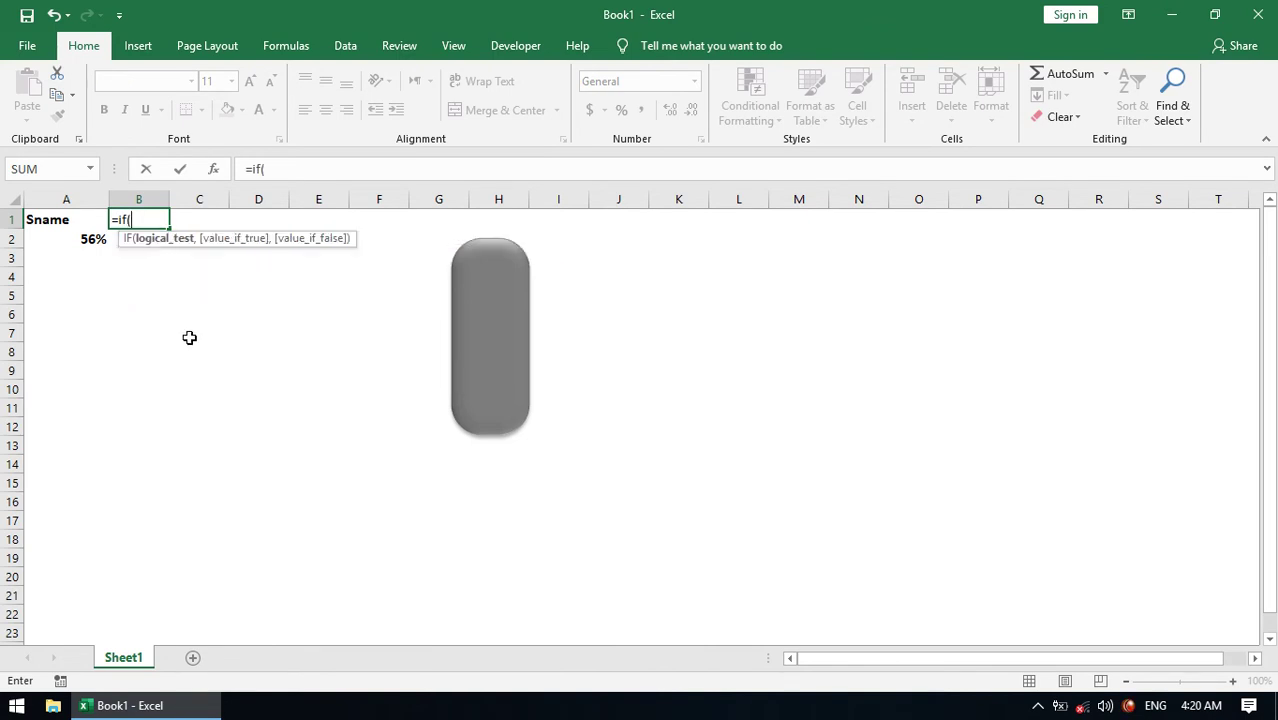
pyautogui.write('and(')
pyautogui.click(88, 232)
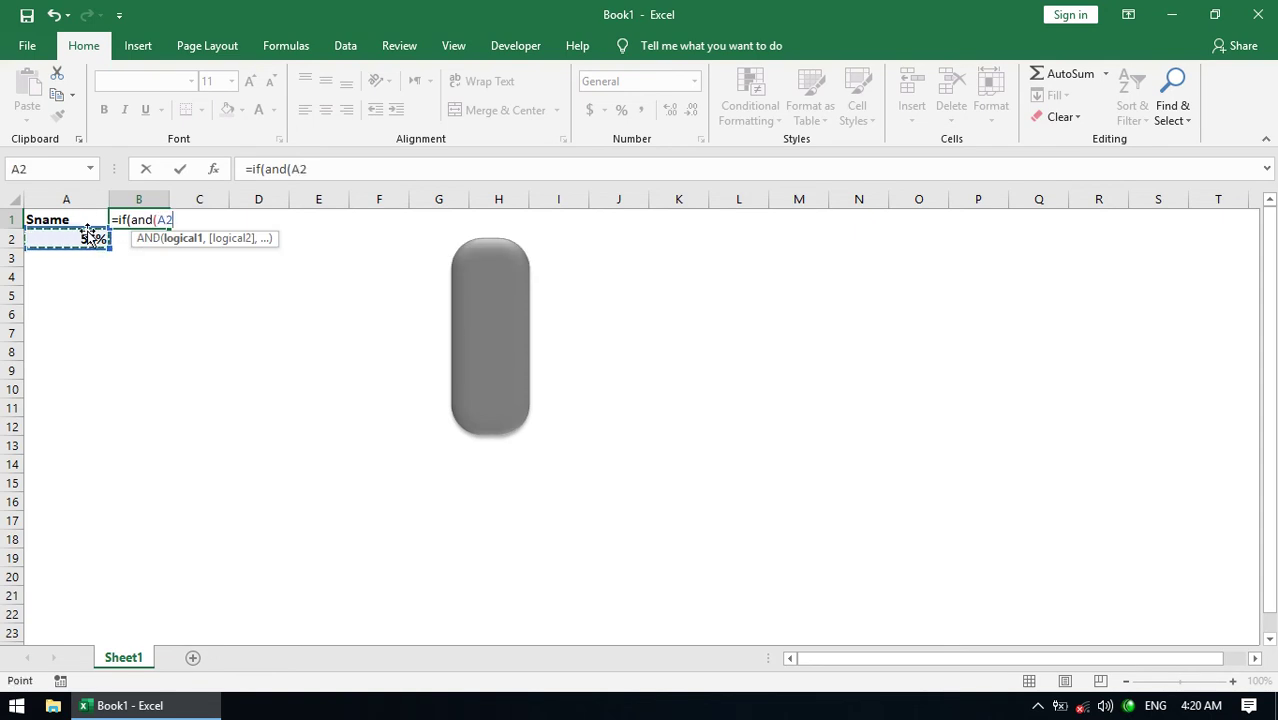
pyautogui.write('>1,')
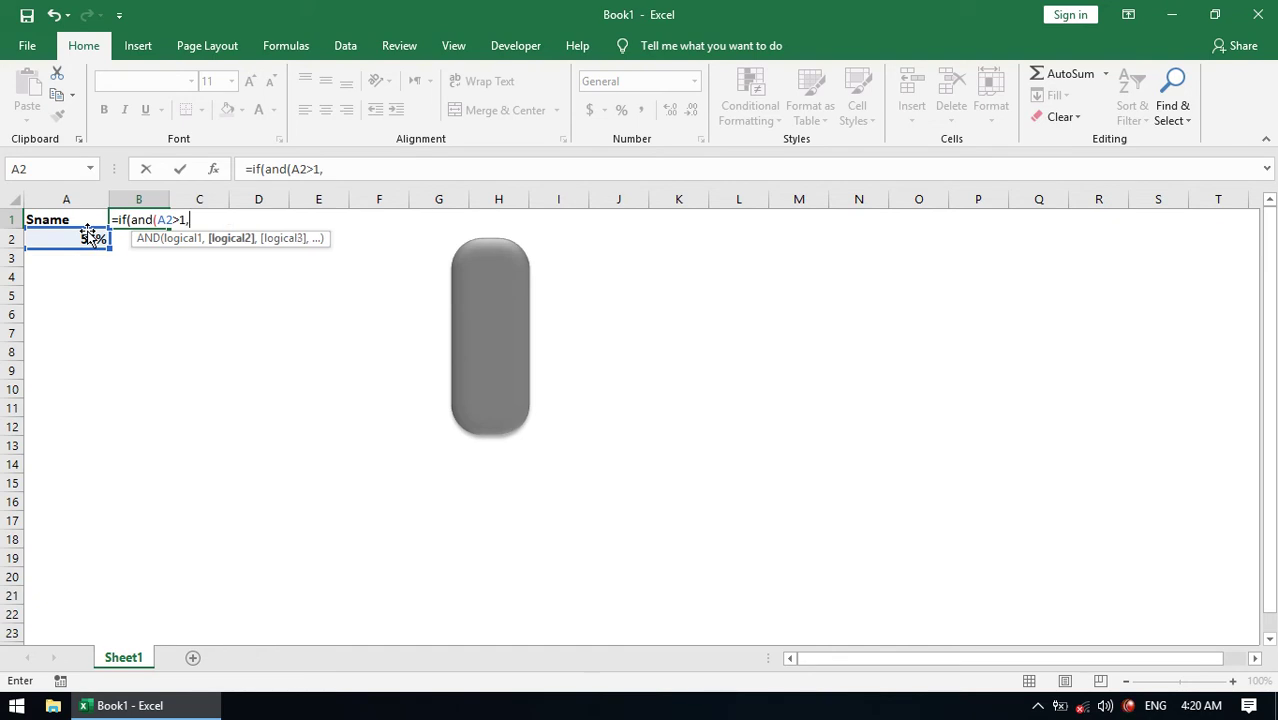
pyautogui.write('a2<')
pyautogui.press('BackSpace')
pyautogui.press('BackSpace')
pyautogui.press('BackSpace')
pyautogui.press('BackSpace')
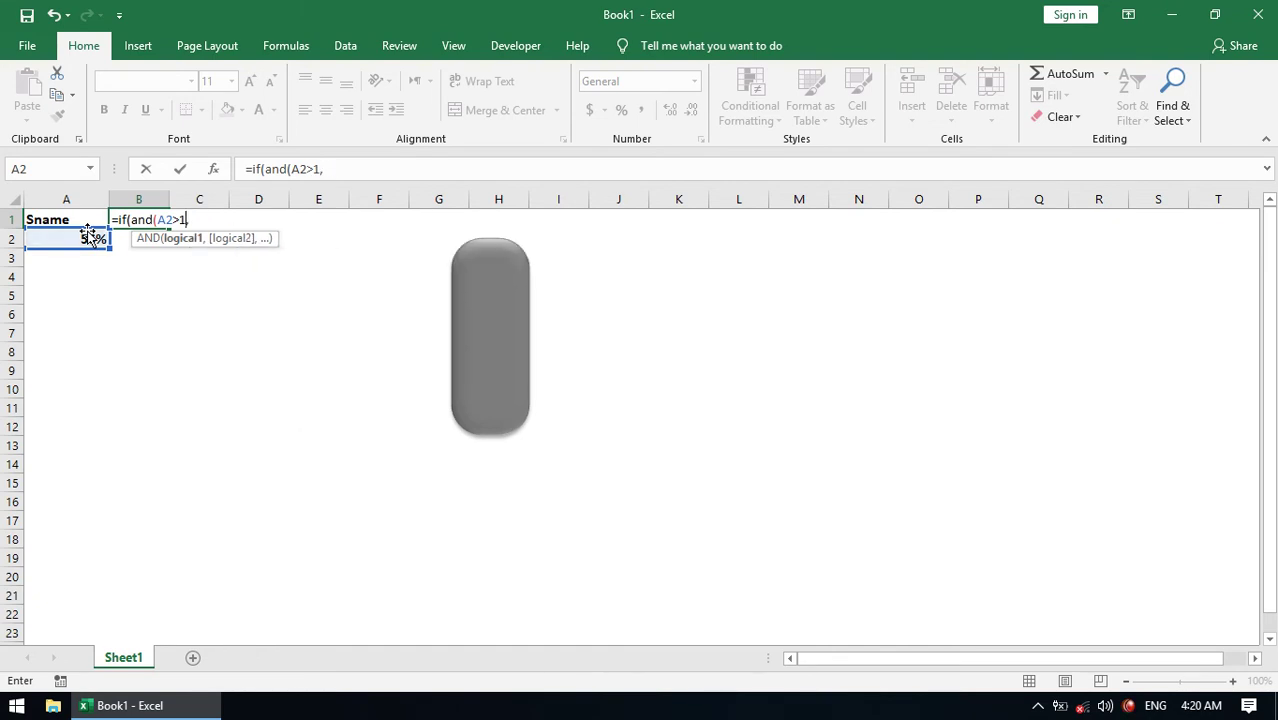
pyautogui.press('BackSpace')
pyautogui.write('1')
pyautogui.write('%,a')
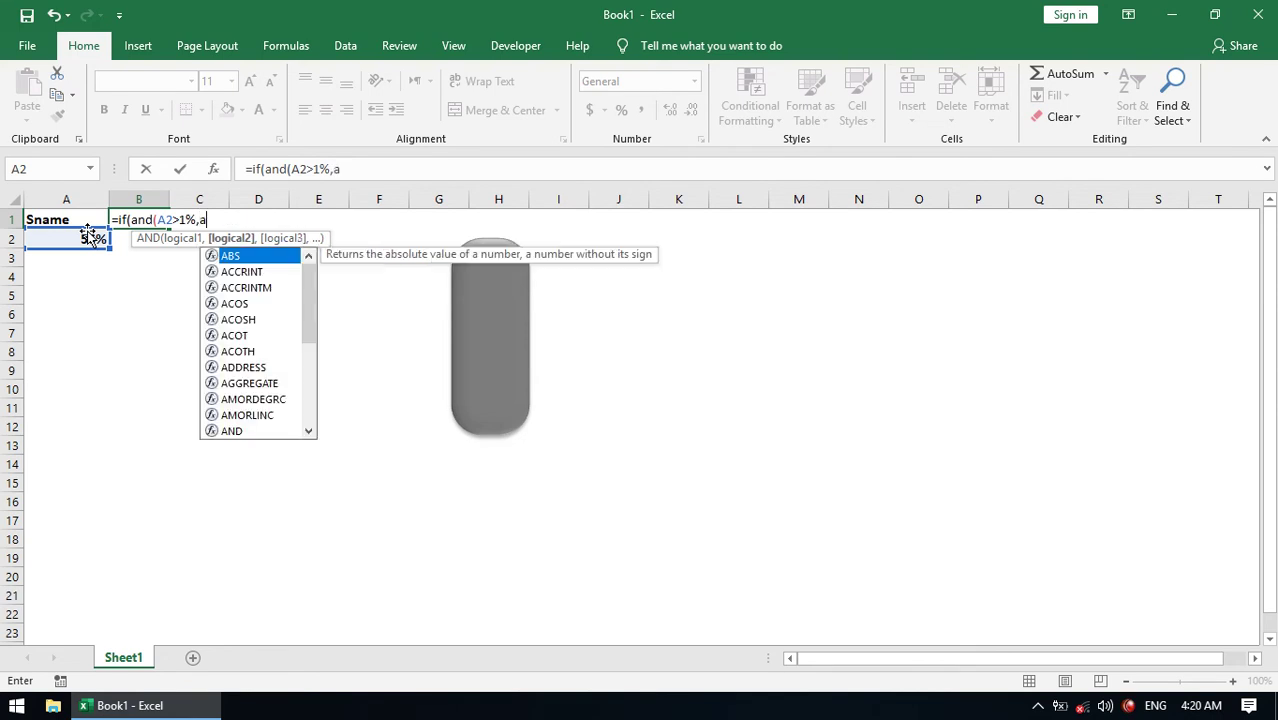
pyautogui.write('2<')
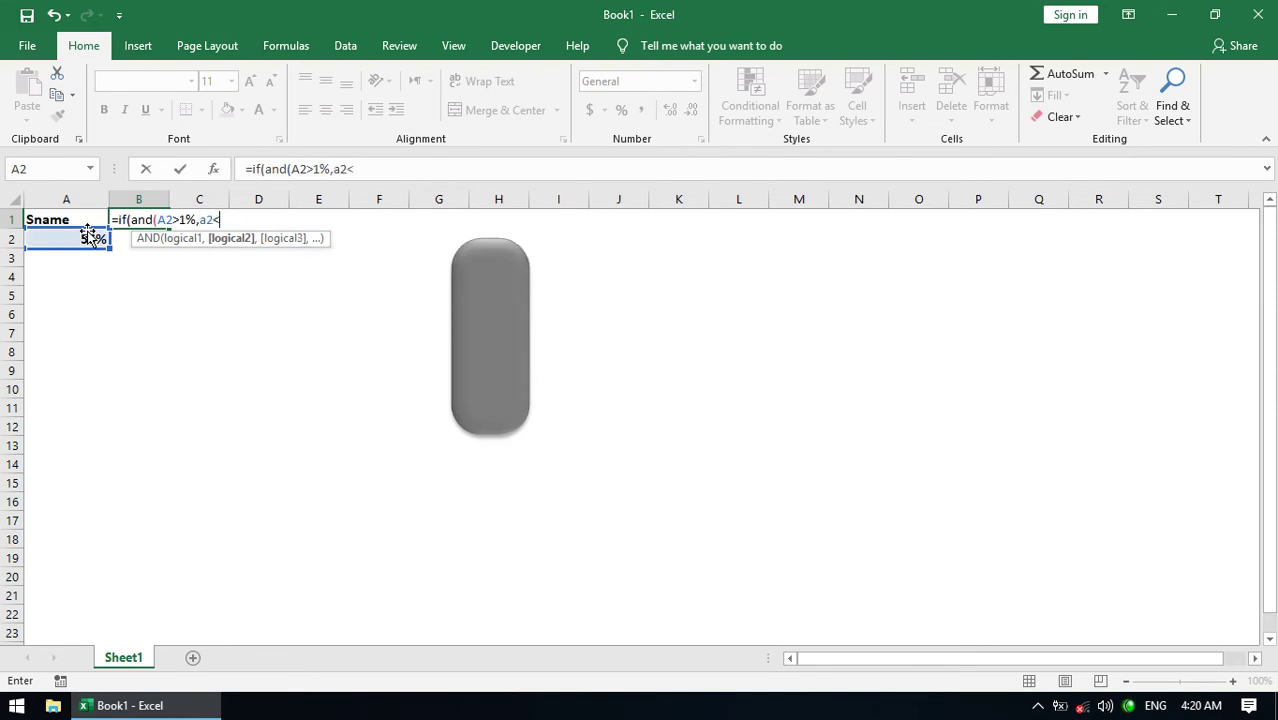
pyautogui.write('49%),')
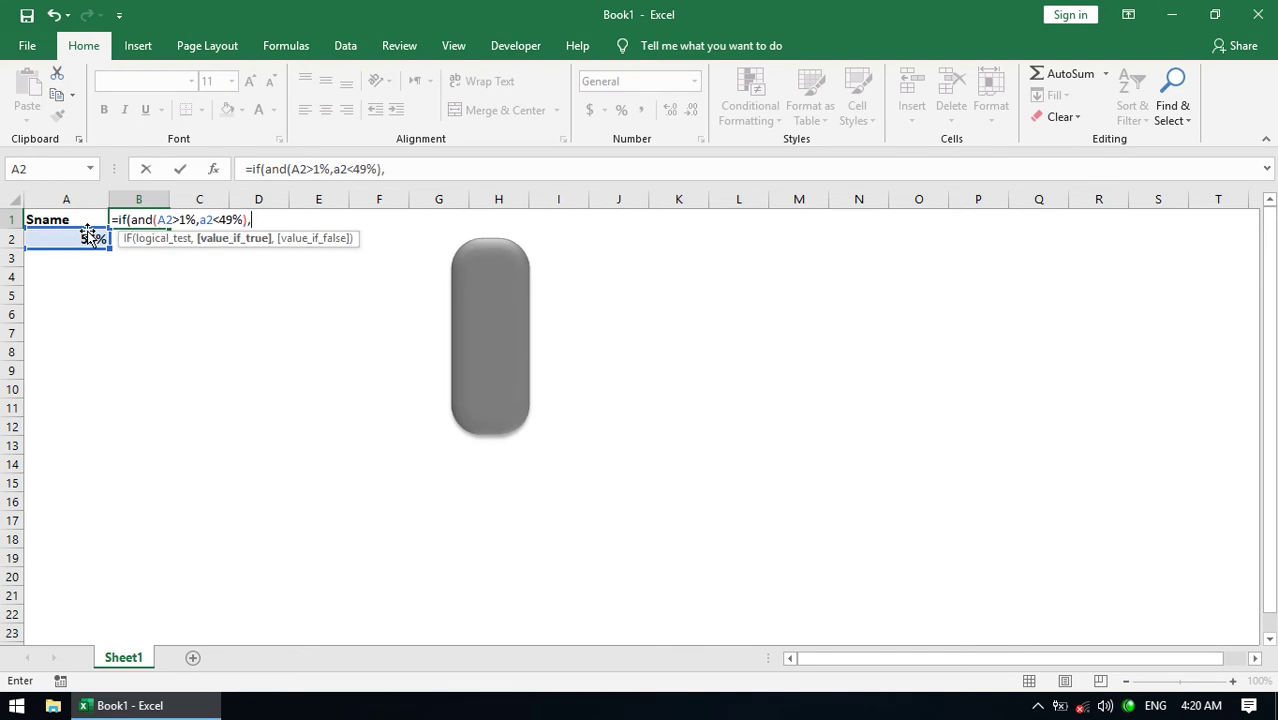
pyautogui.write('"')
pyautogui.write(',"')
pyautogui.press('Return')
pyautogui.press('Return')
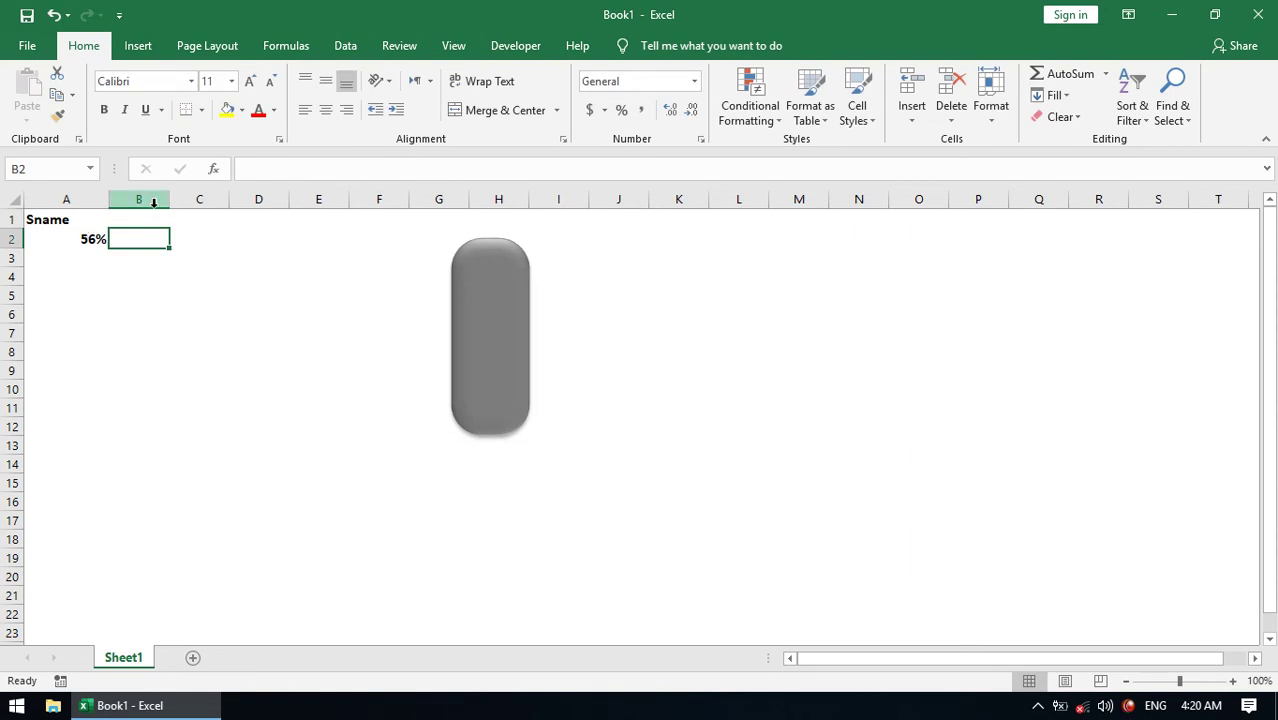
# Step: Enter =IF(AND(A2>49%,A2<75%),"I","") in C1, which now shows I
pyautogui.click(180, 209)
pyautogui.write('=')
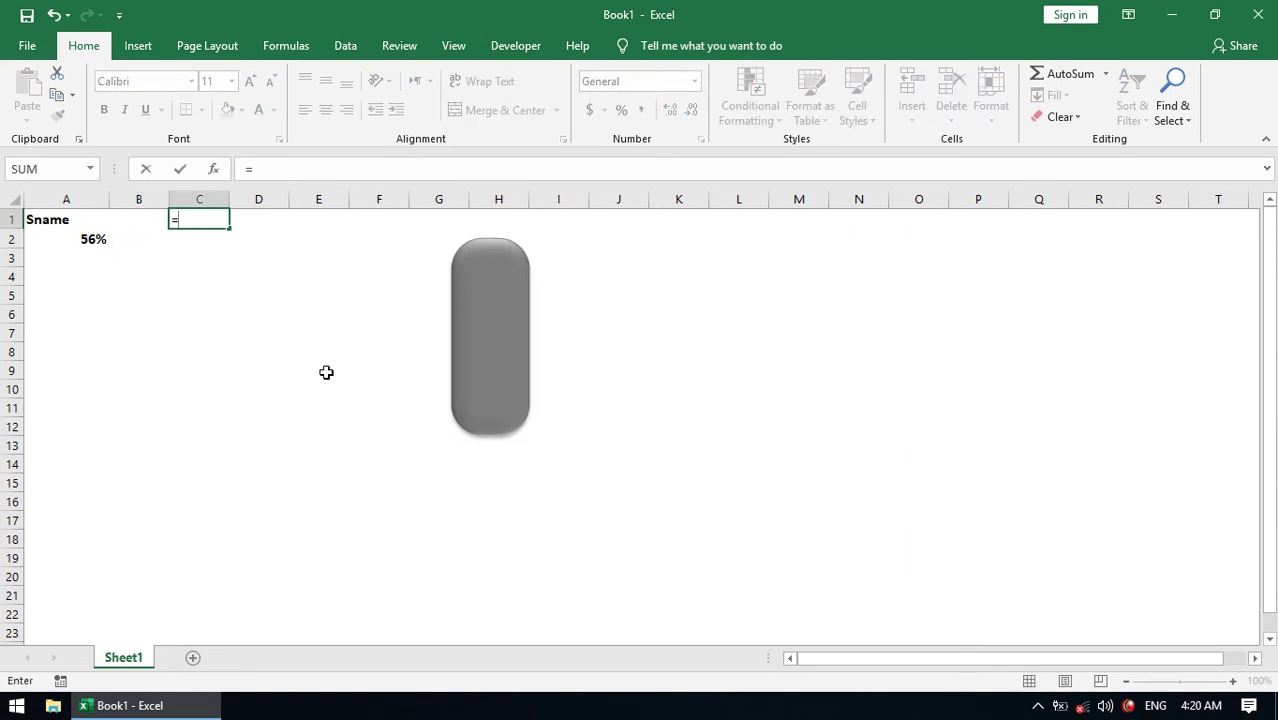
pyautogui.write('if(and(')
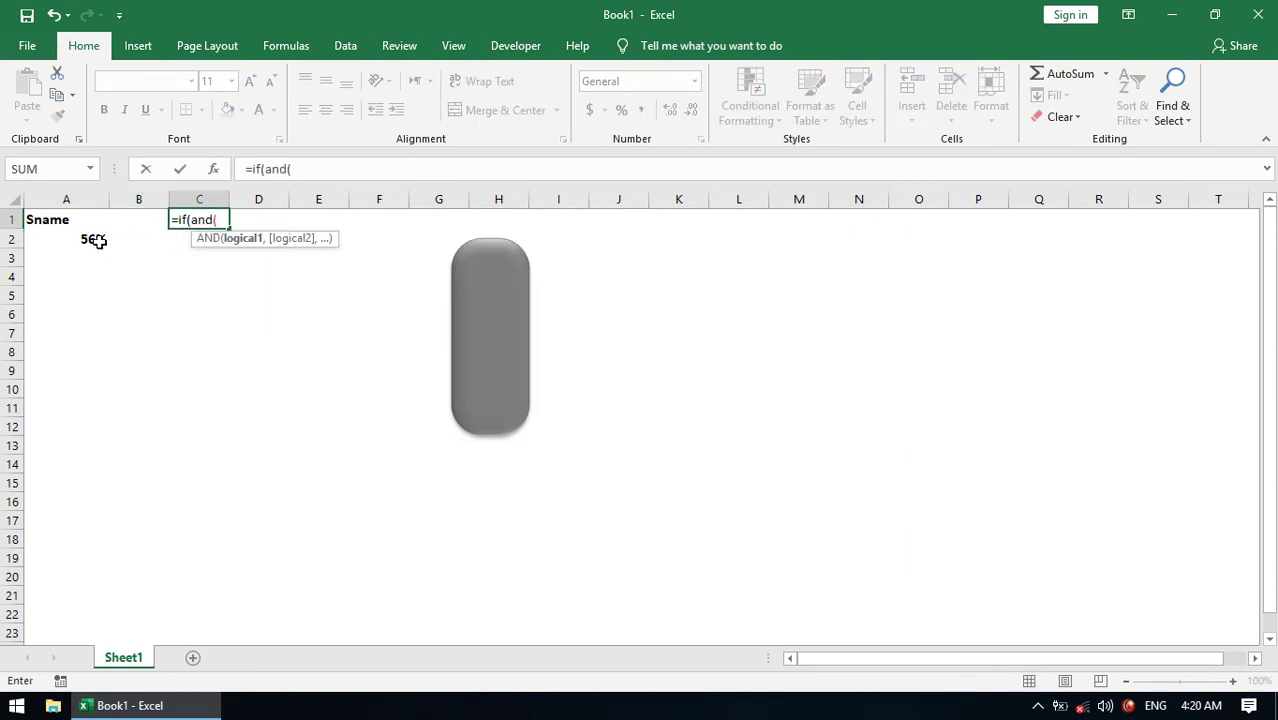
pyautogui.click(93, 239)
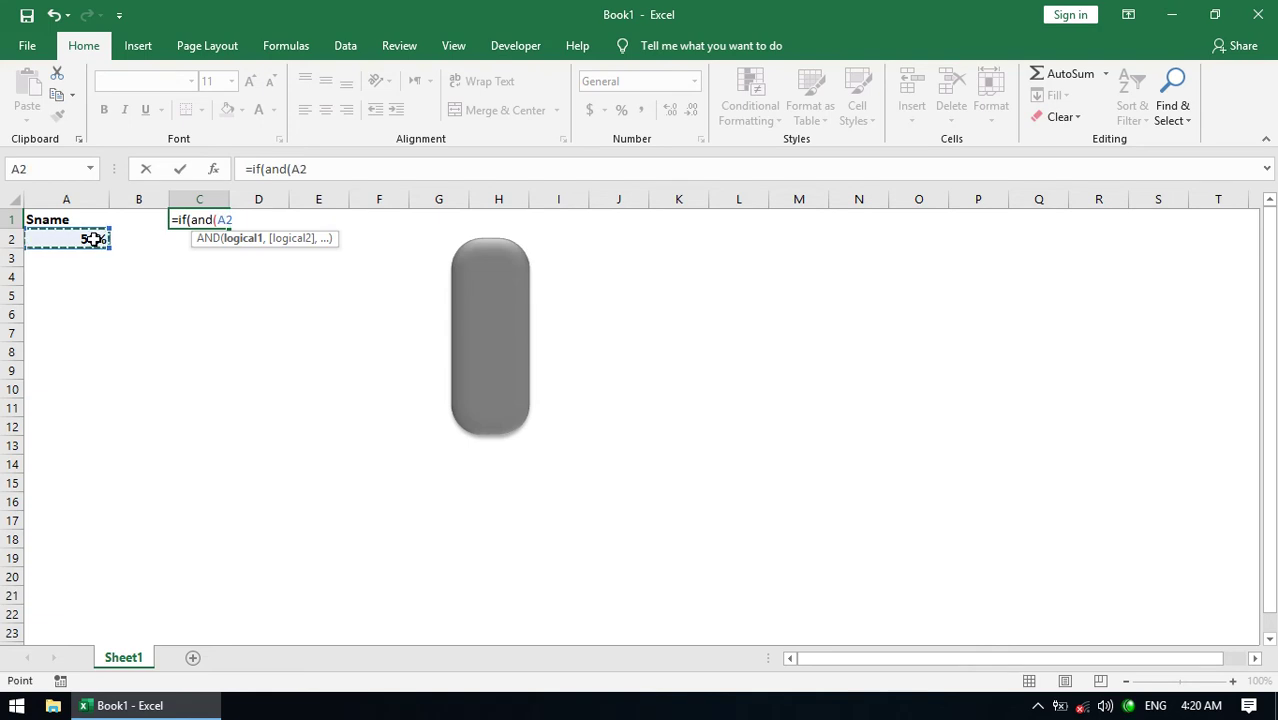
pyautogui.write('>49%,')
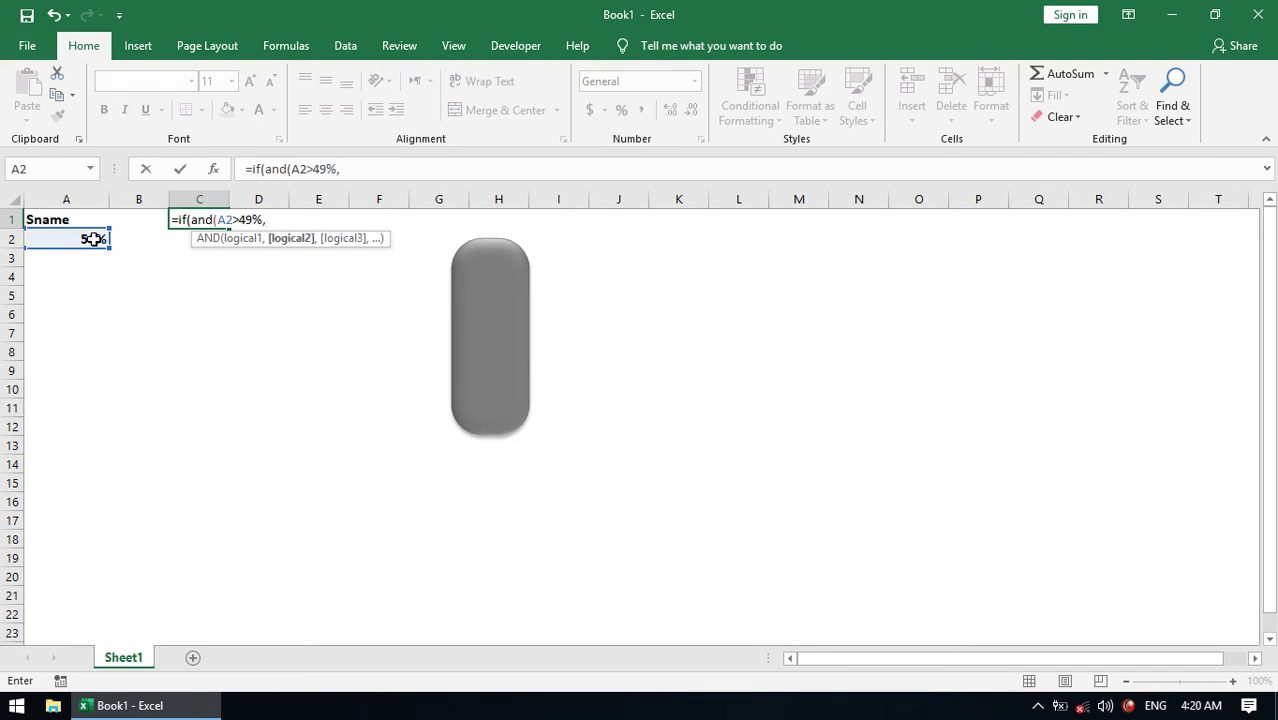
pyautogui.write('a2<')
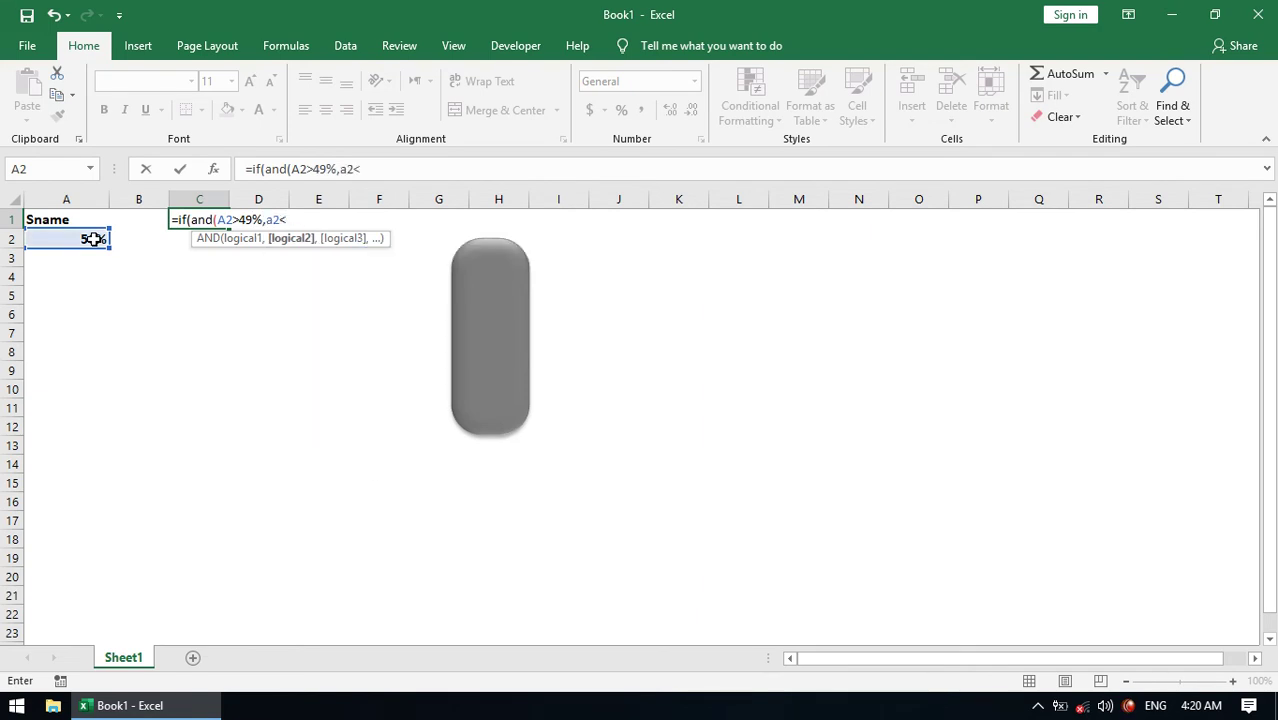
pyautogui.write('75%),"I')
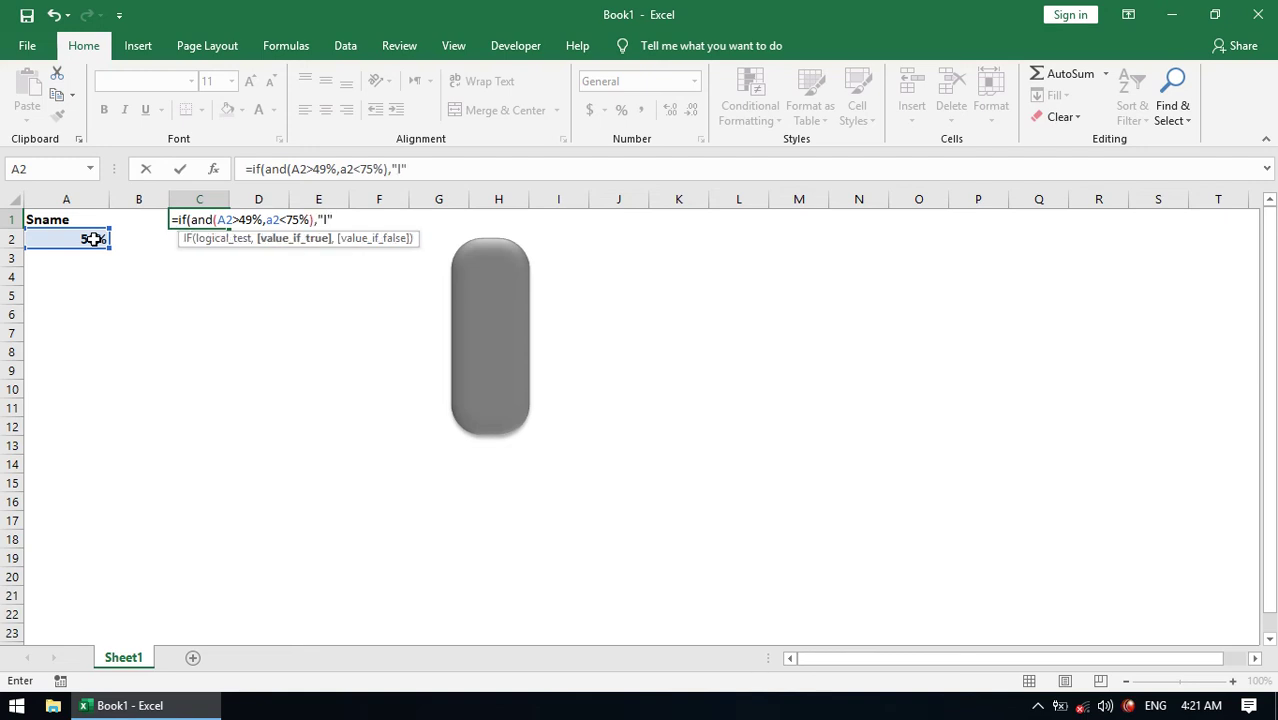
pyautogui.write(',""')
pyautogui.press('Return')
pyautogui.press('Return')
# Step: Enter =IF(AND(A2>75%,A2<=100%),"I","") in D1, which stays blank for 56%
pyautogui.click(254, 219)
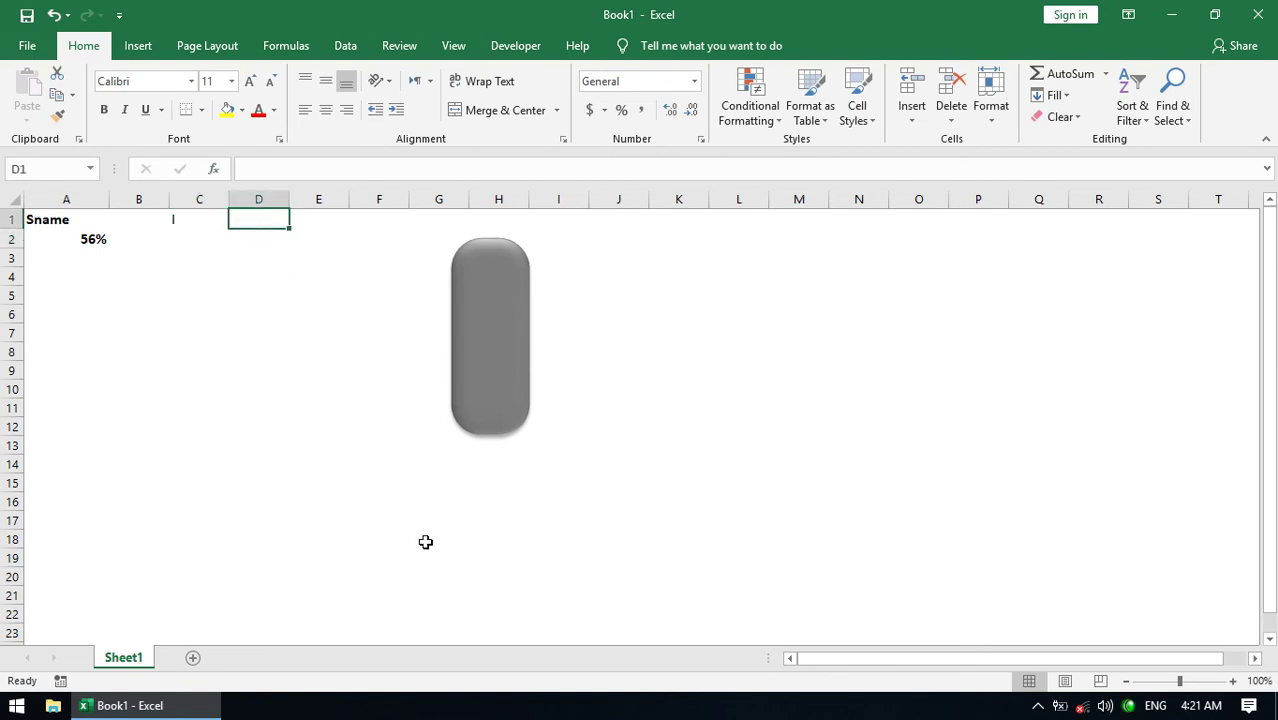
pyautogui.write('=if(')
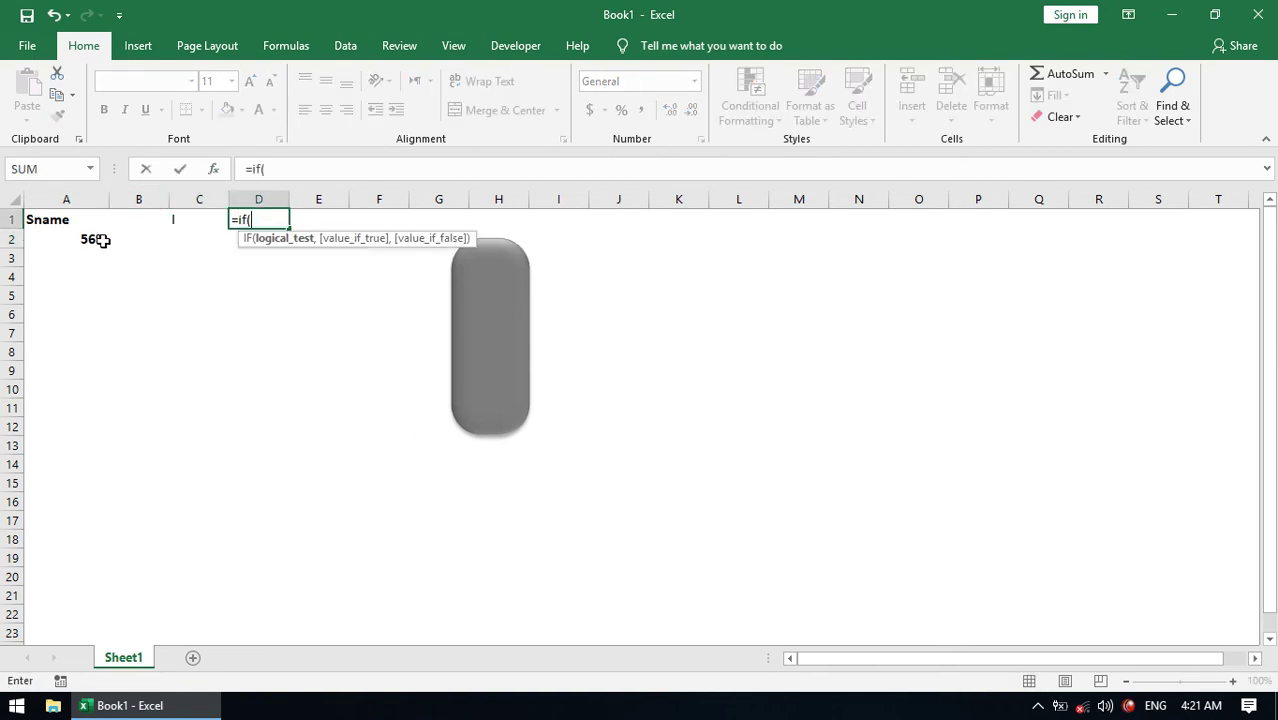
pyautogui.write('and(')
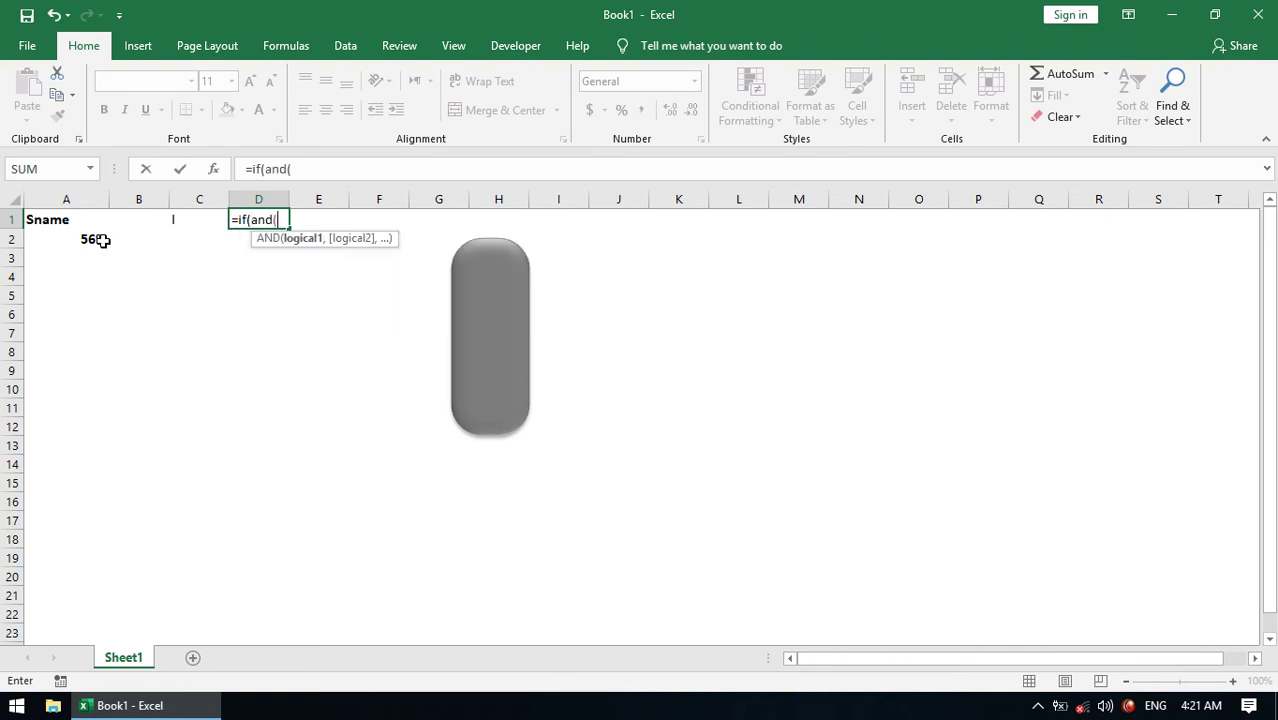
pyautogui.click(102, 240)
pyautogui.write('>')
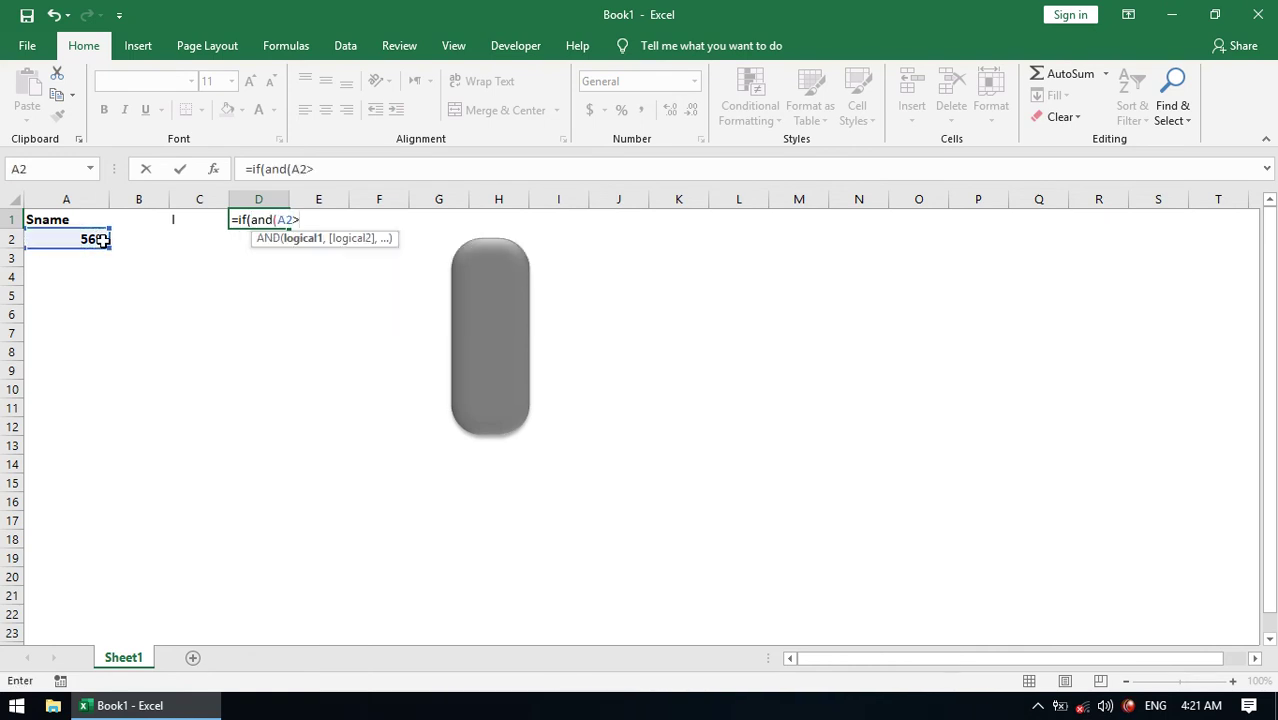
pyautogui.write('75%')
pyautogui.write(',a2')
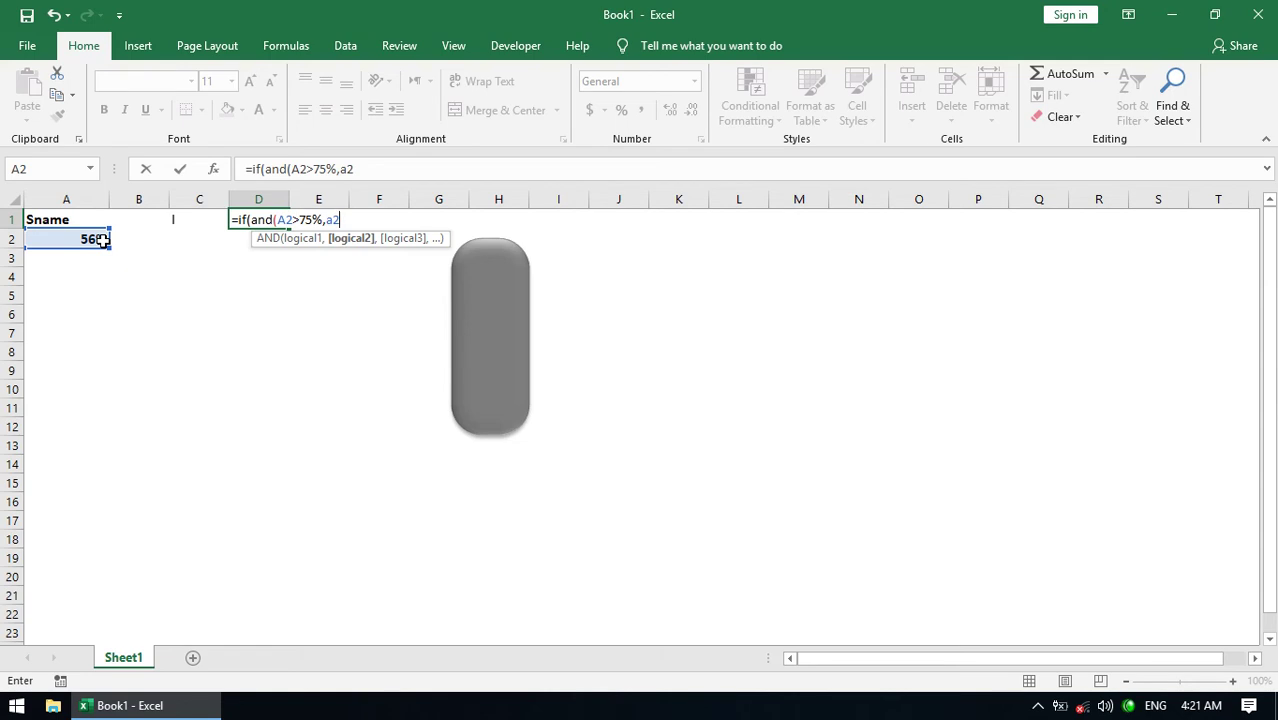
pyautogui.write('<10')
pyautogui.press('BackSpace')
pyautogui.press('BackSpace')
pyautogui.write('=100%')
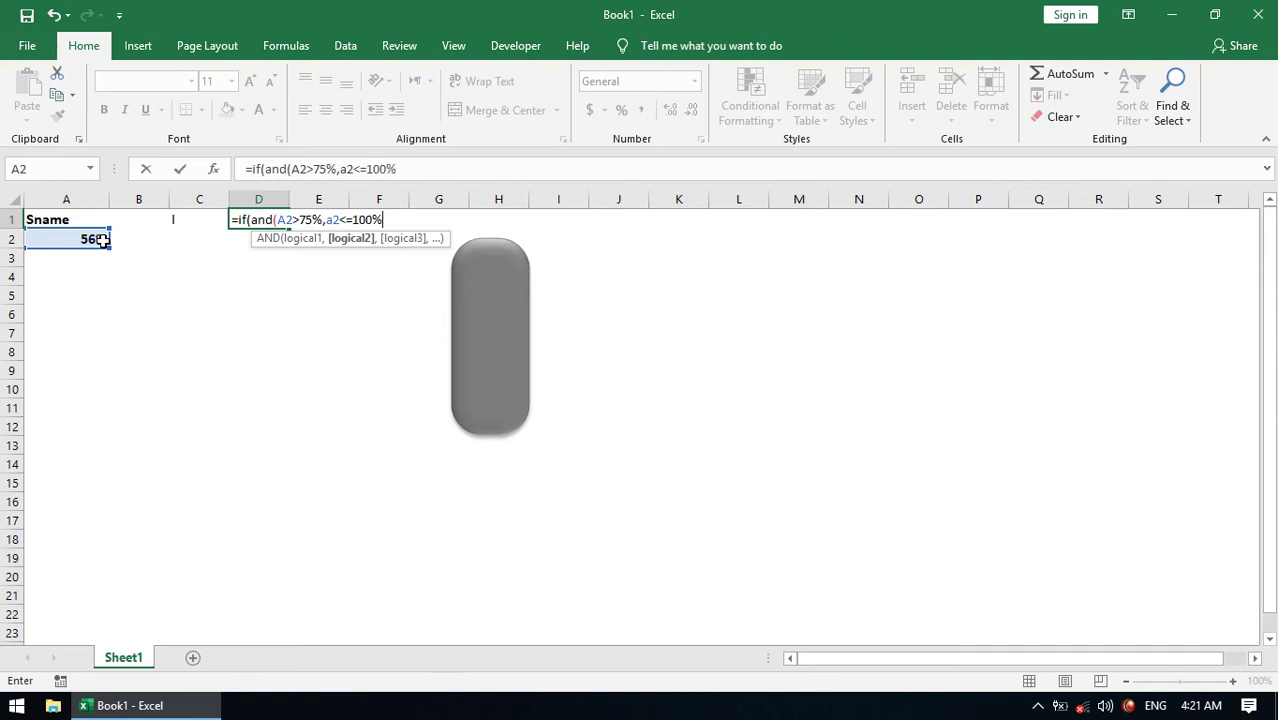
pyautogui.write('),"I",')
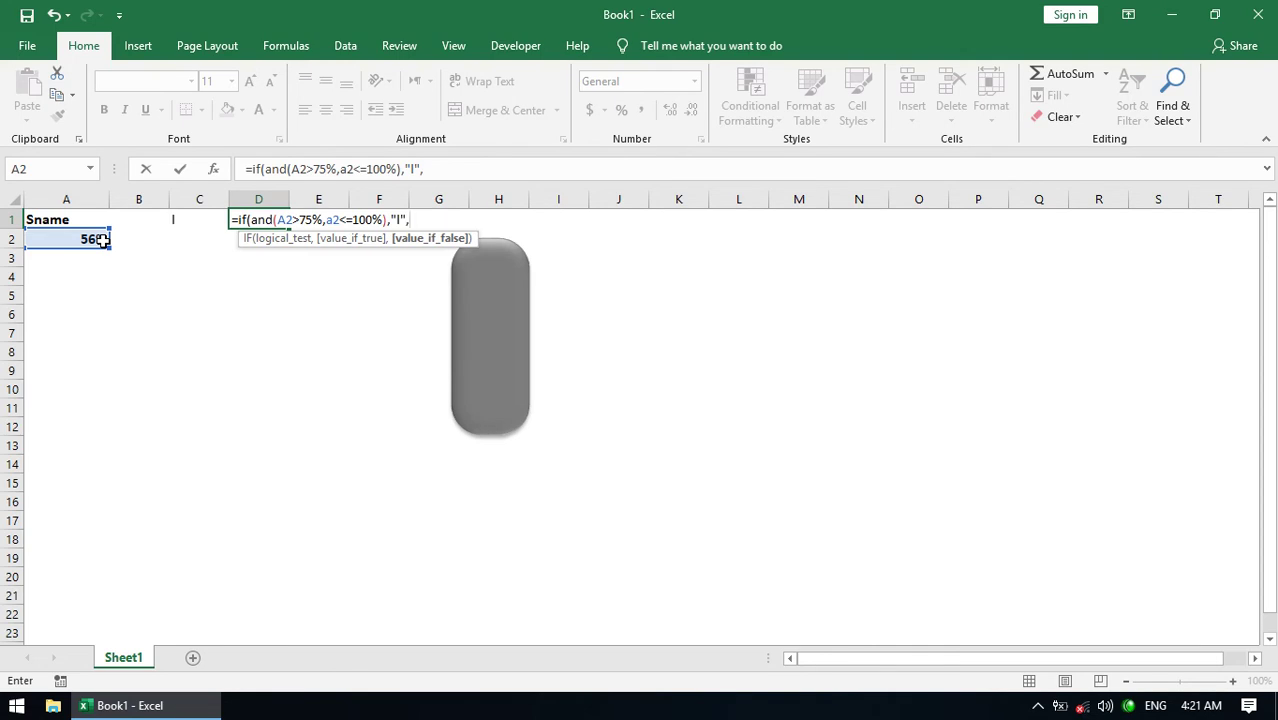
pyautogui.write('""')
pyautogui.press('Return')
pyautogui.press('Return')
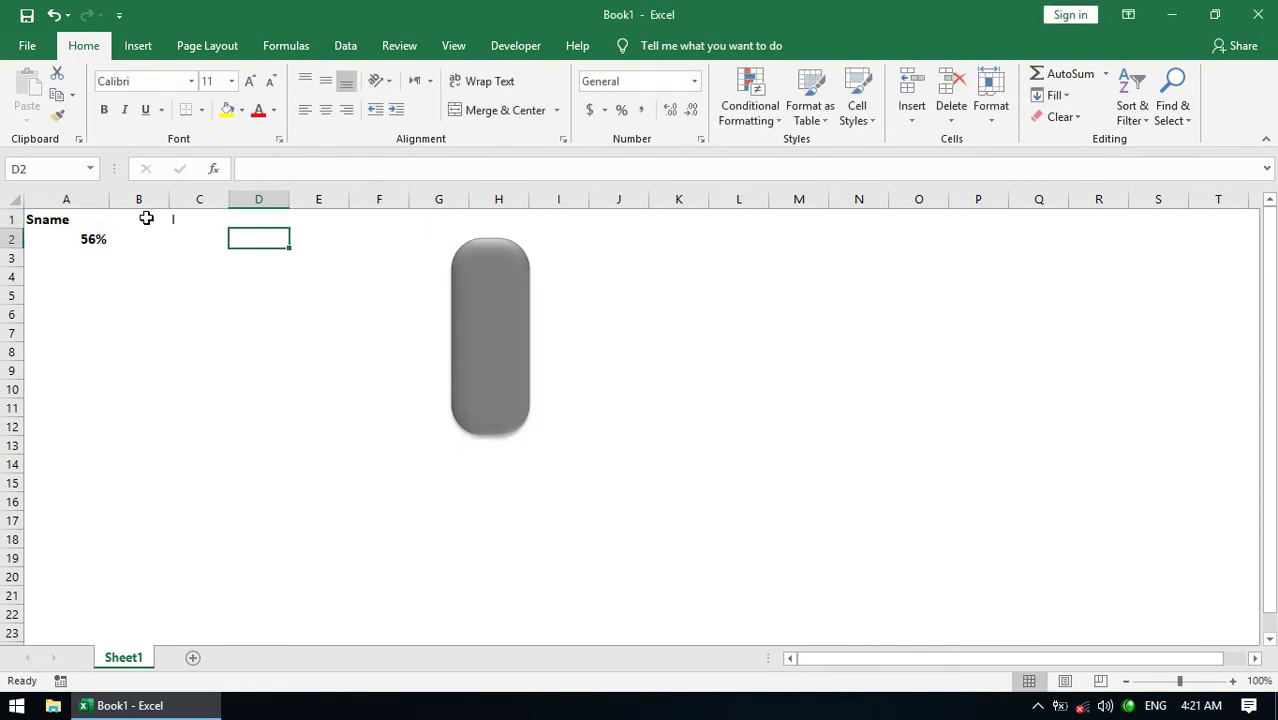
pyautogui.click(194, 390)
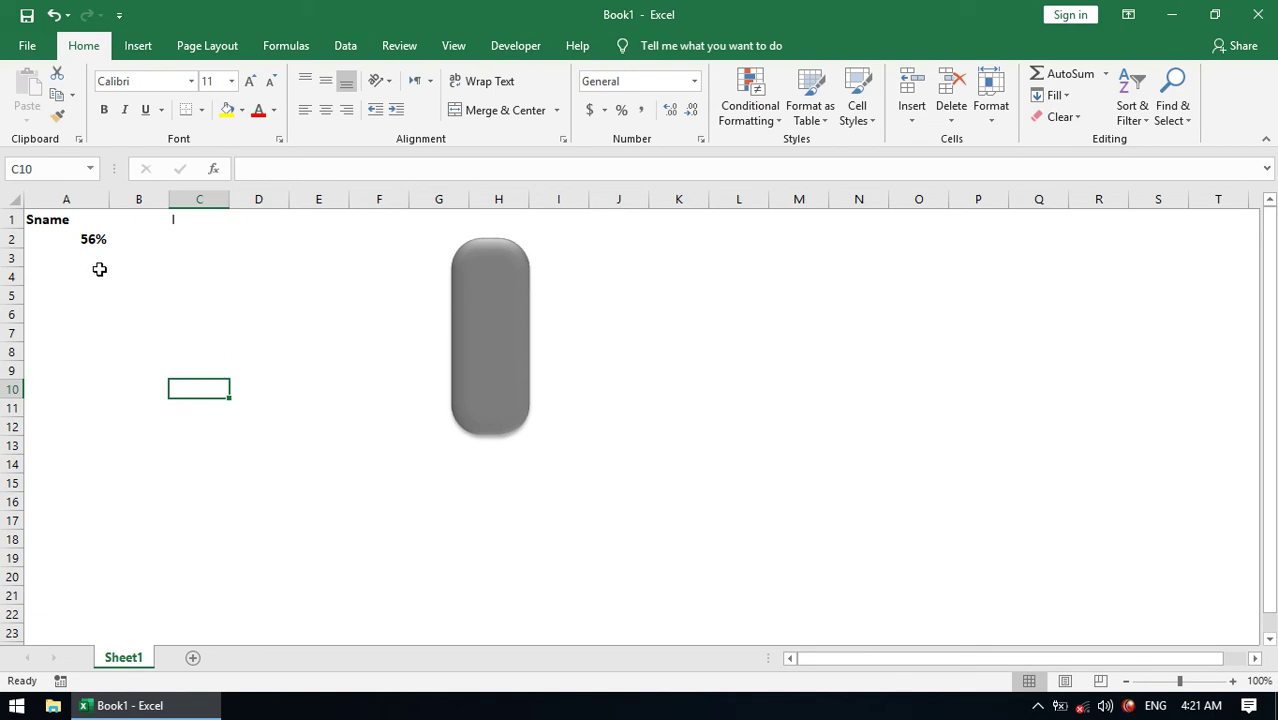
pyautogui.click(90, 240)
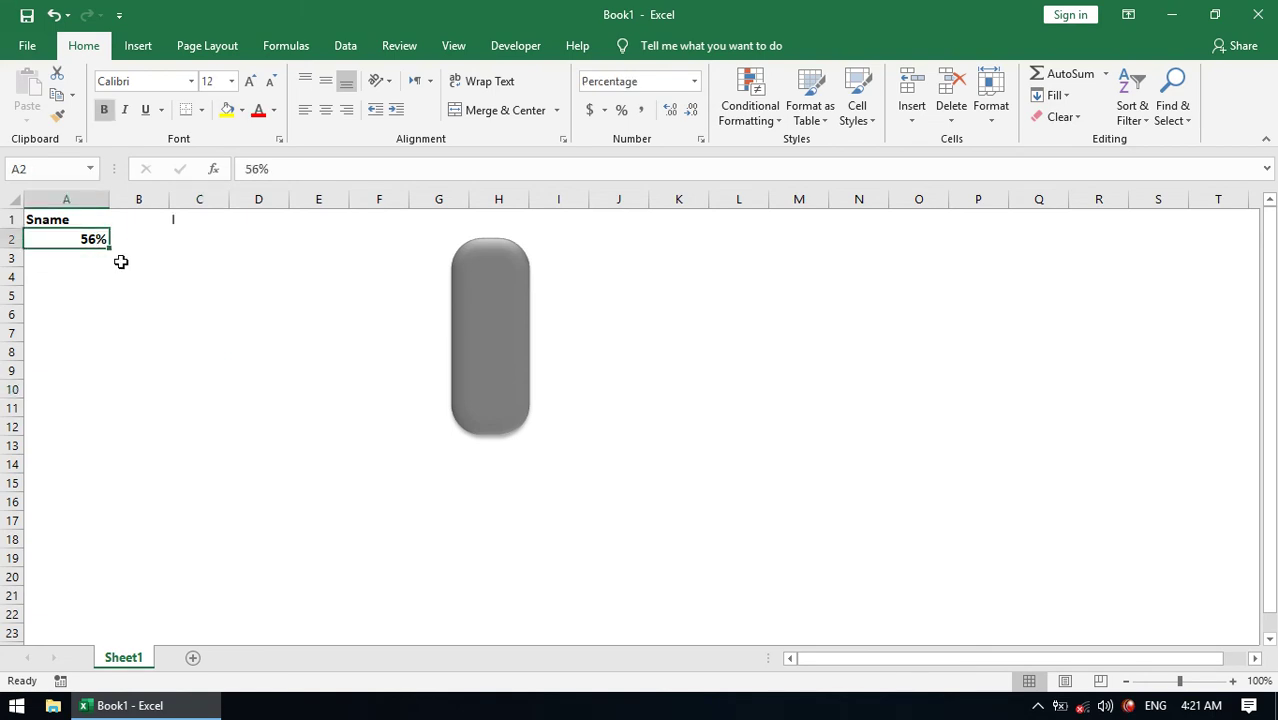
pyautogui.click(625, 82)
pyautogui.click(694, 81)
pyautogui.click(663, 104)
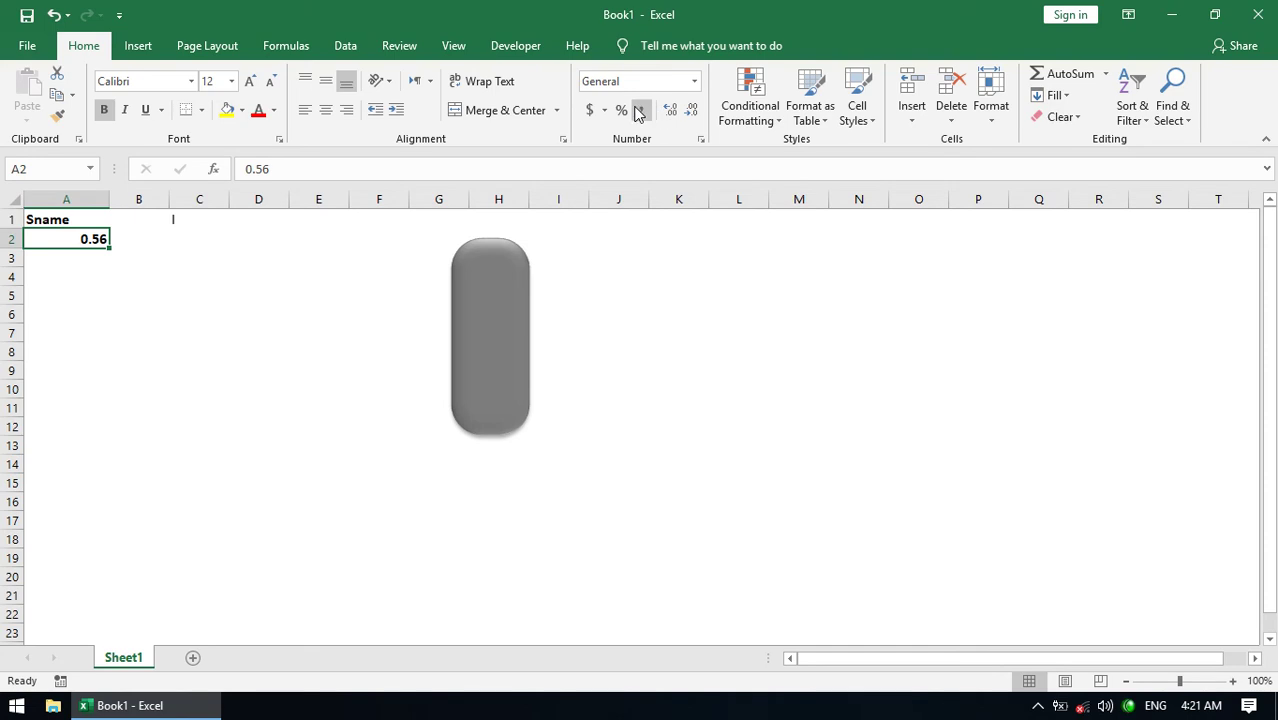
pyautogui.click(622, 110)
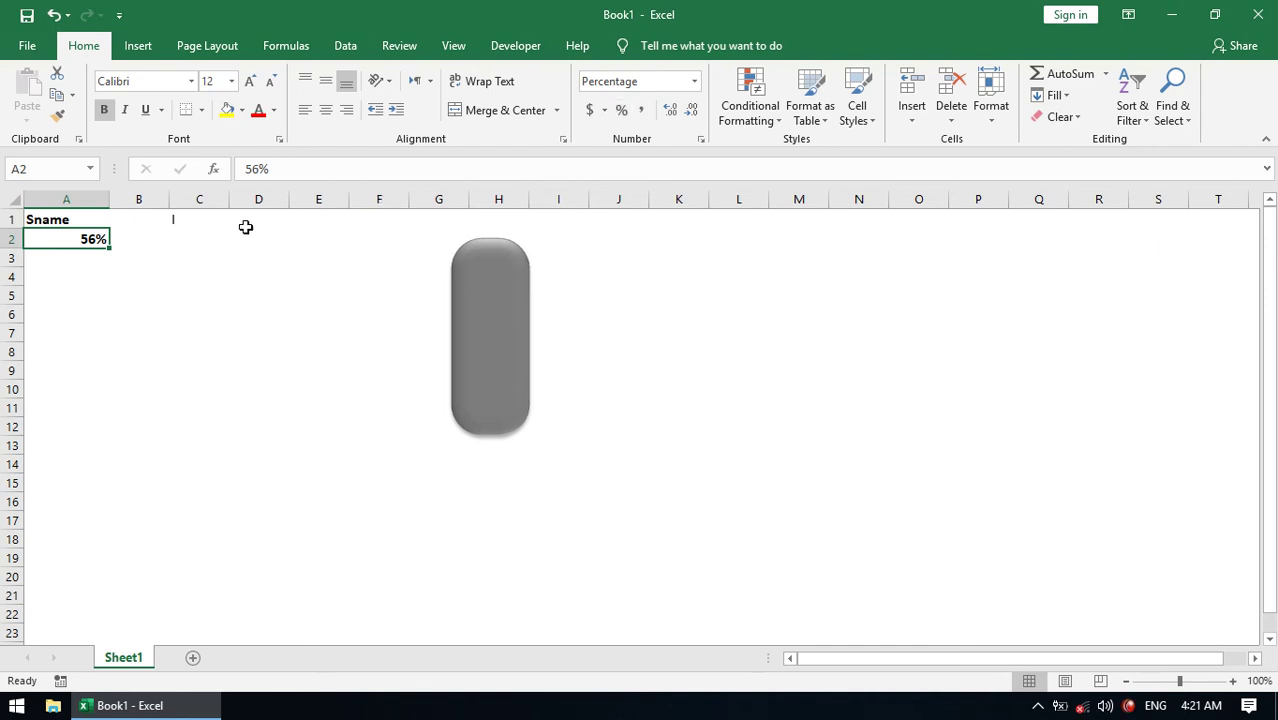
# Step: Format B1:D1 as centred Wingdings size 16 with white font colour
pyautogui.moveTo(151, 221); pyautogui.dragTo(243, 218)
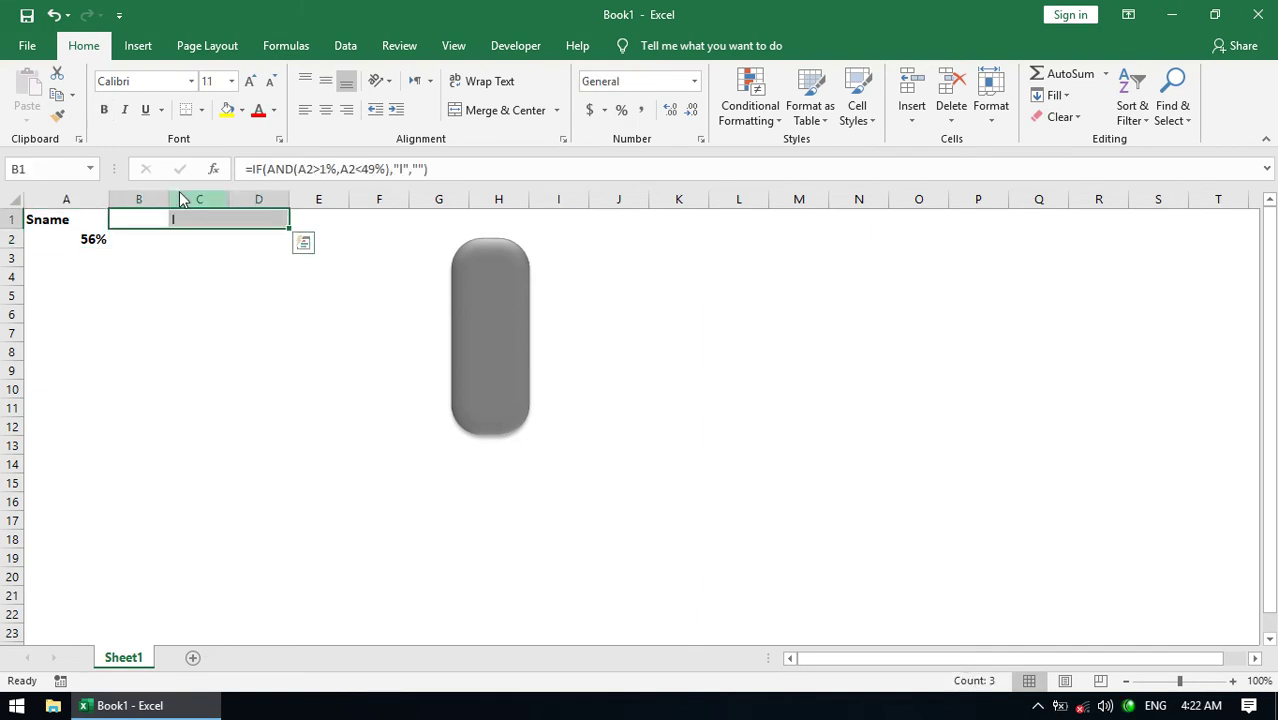
pyautogui.click(155, 79)
pyautogui.write('Wingdings')
pyautogui.press('Return')
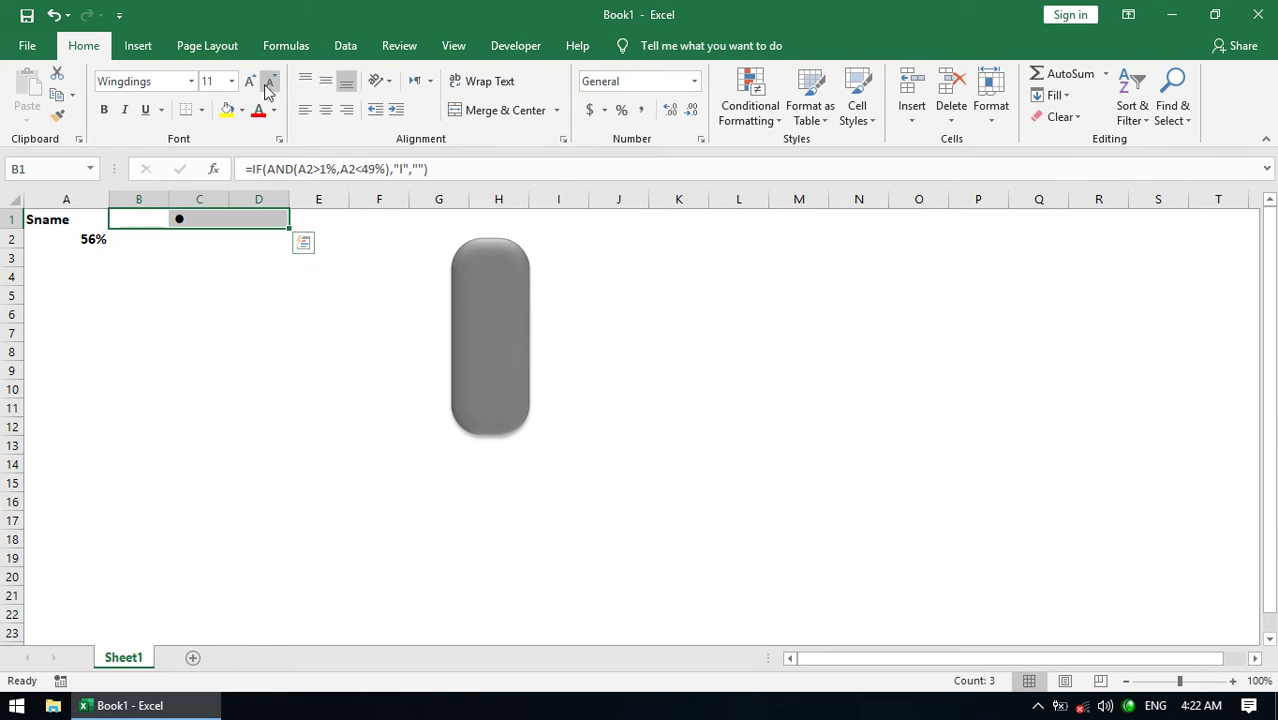
pyautogui.click(249, 81)
pyautogui.click(249, 81)
pyautogui.click(249, 81)
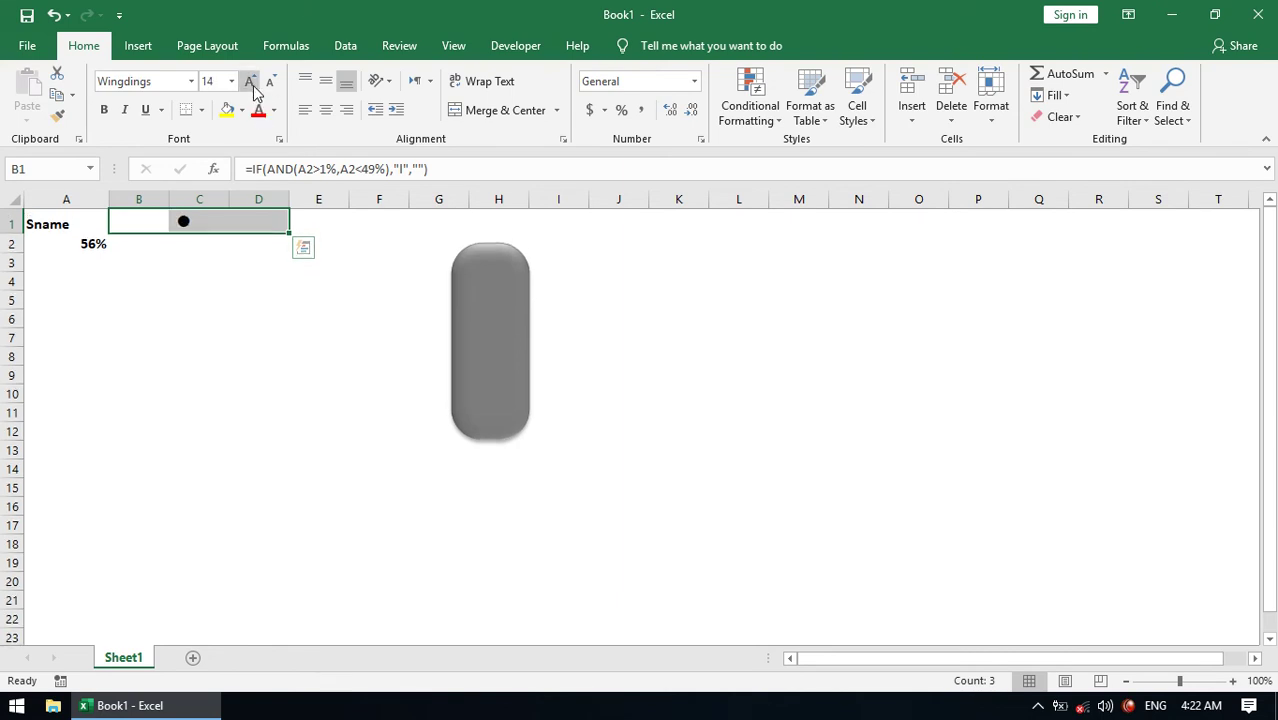
pyautogui.click(325, 112)
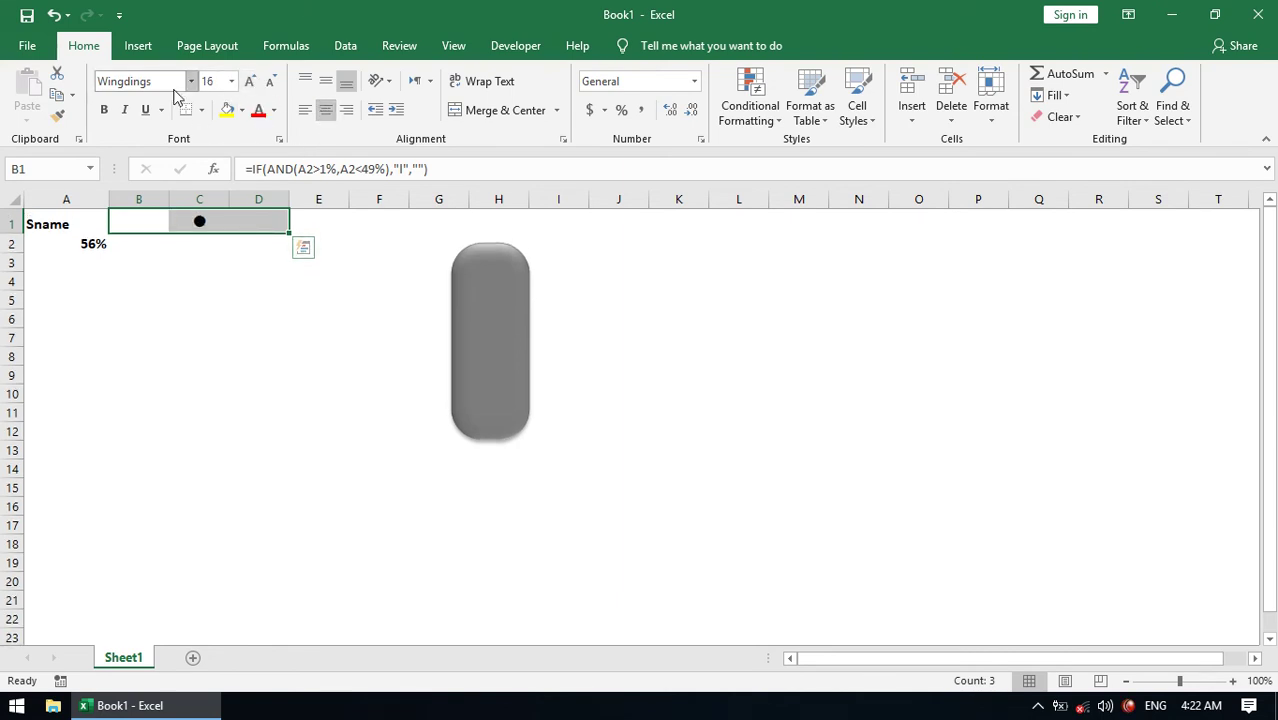
pyautogui.click(274, 110)
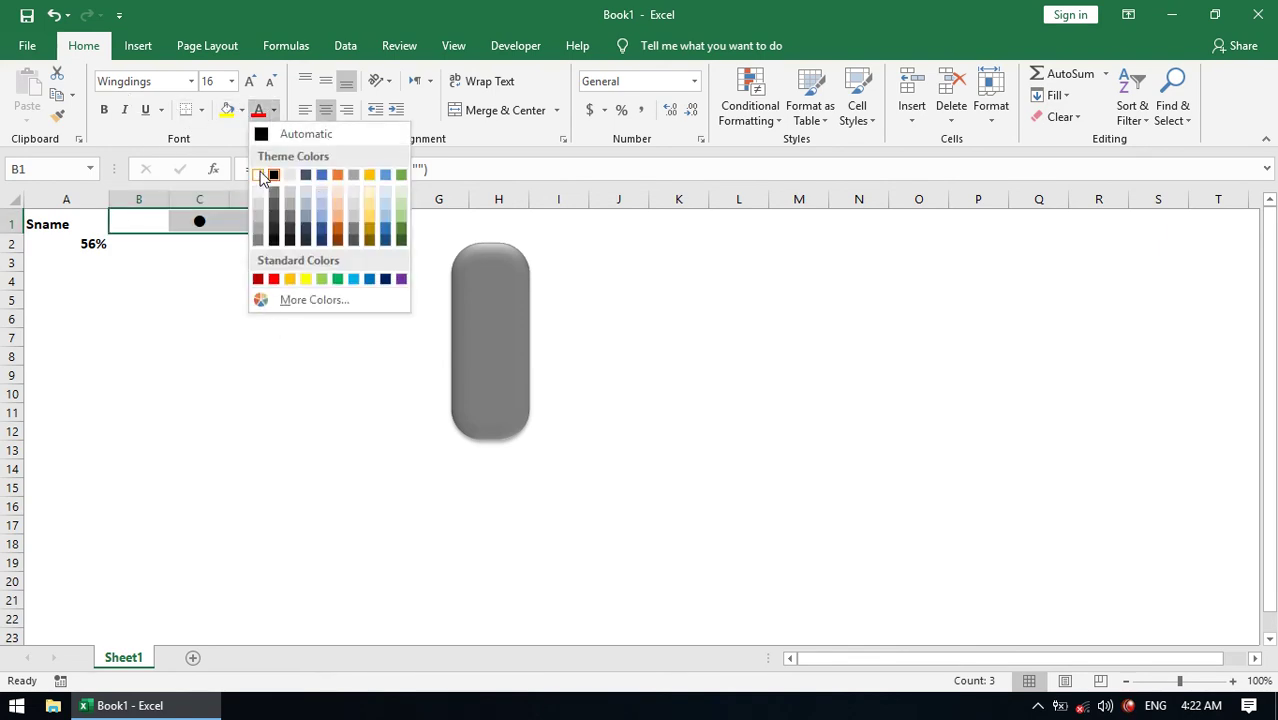
pyautogui.click(258, 175)
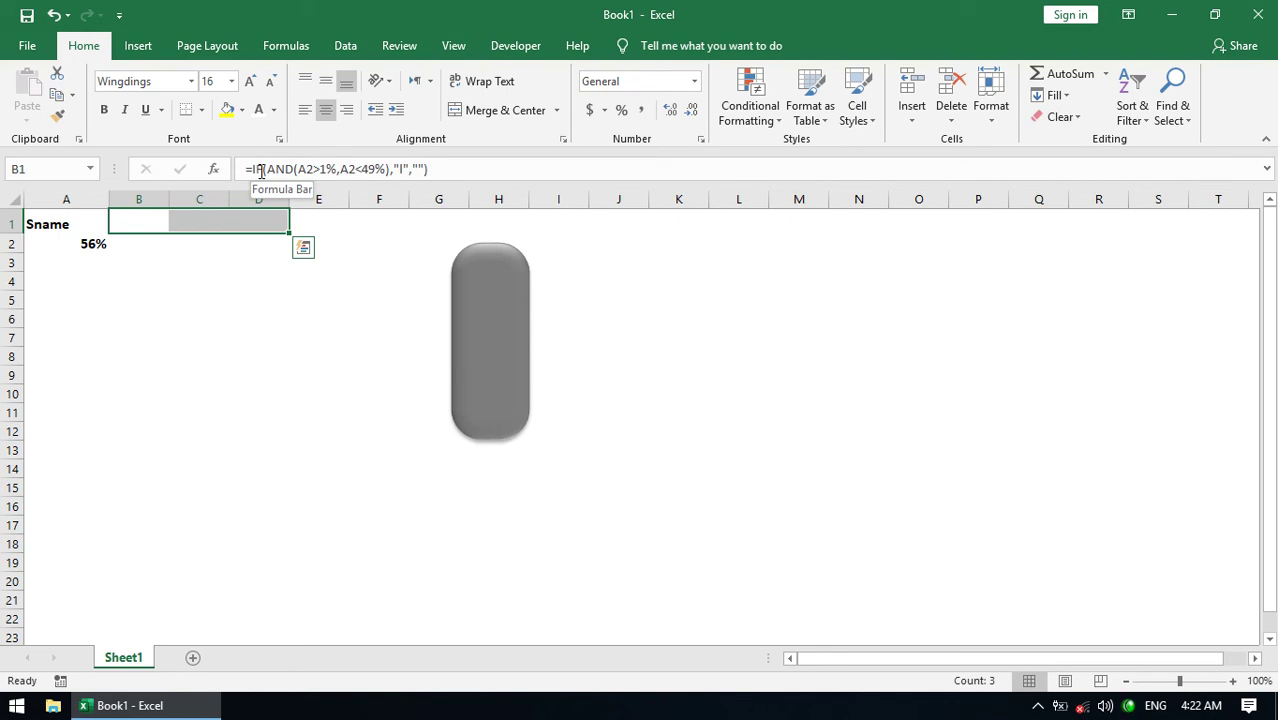
# Step: Apply the custom number format ;;; to B1:D1 in Format Cells
pyautogui.click(700, 141)
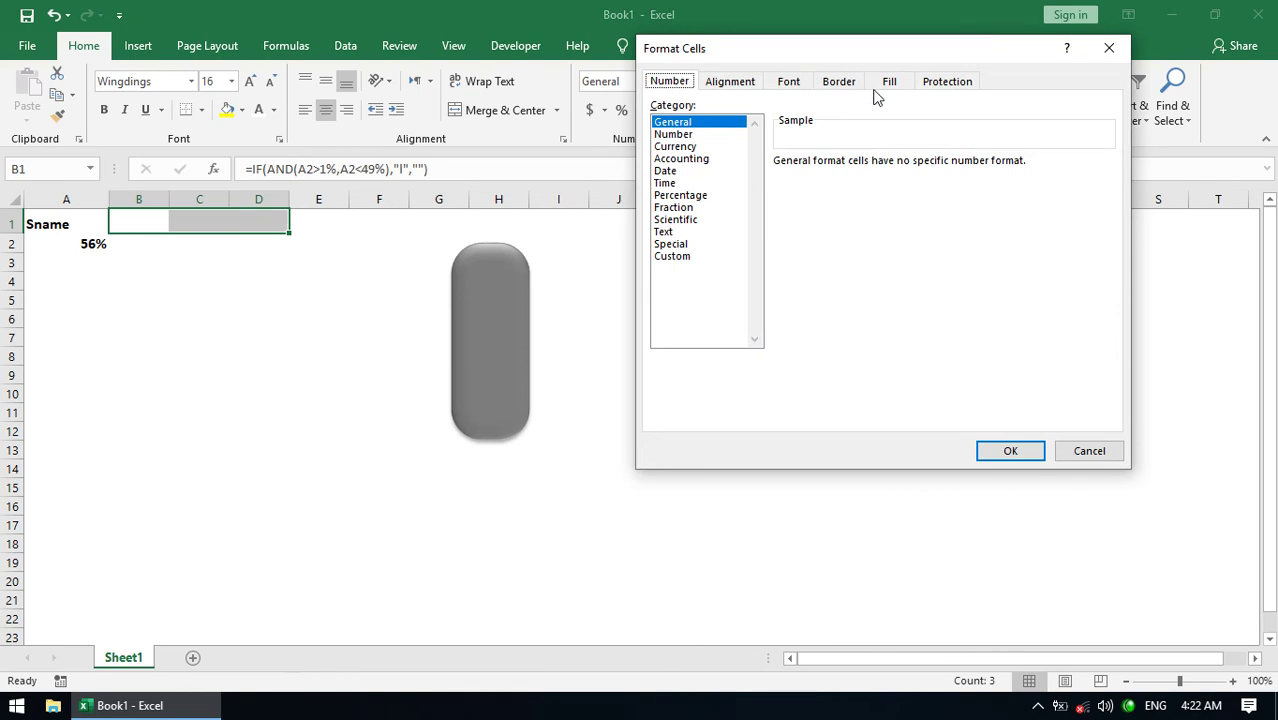
pyautogui.click(713, 255)
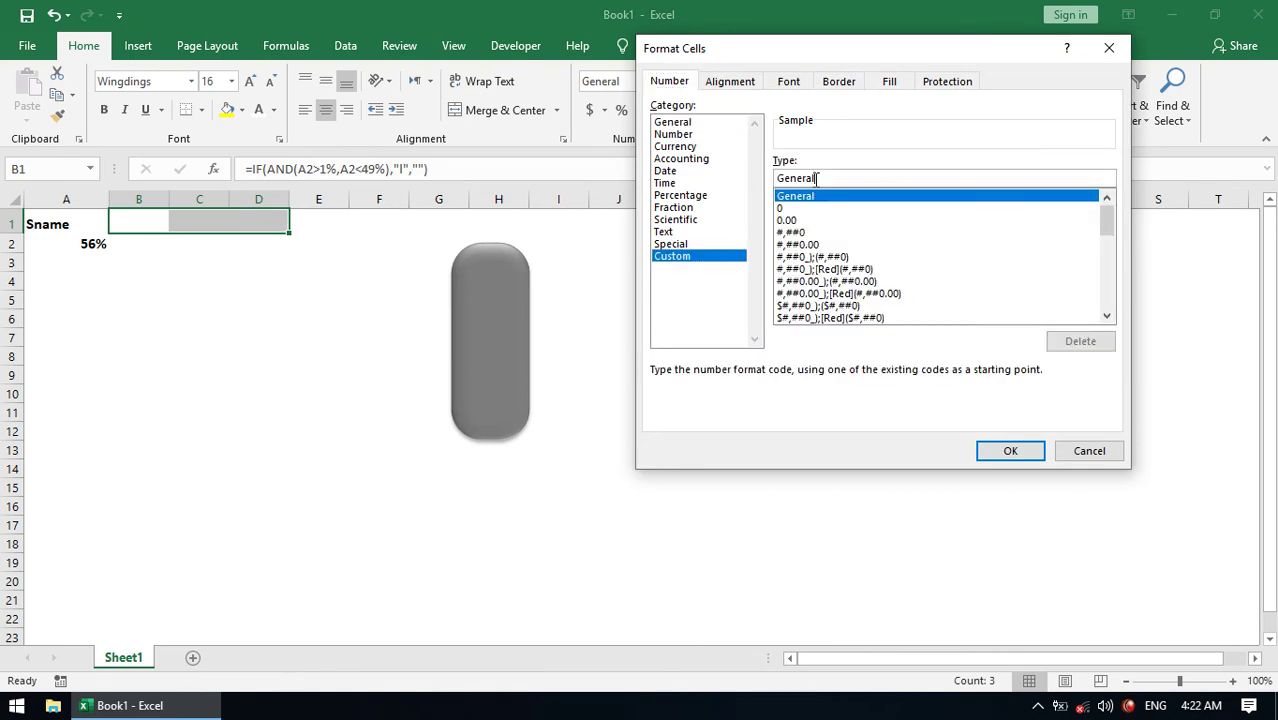
pyautogui.moveTo(816, 178); pyautogui.dragTo(738, 178)
pyautogui.write(';;;')
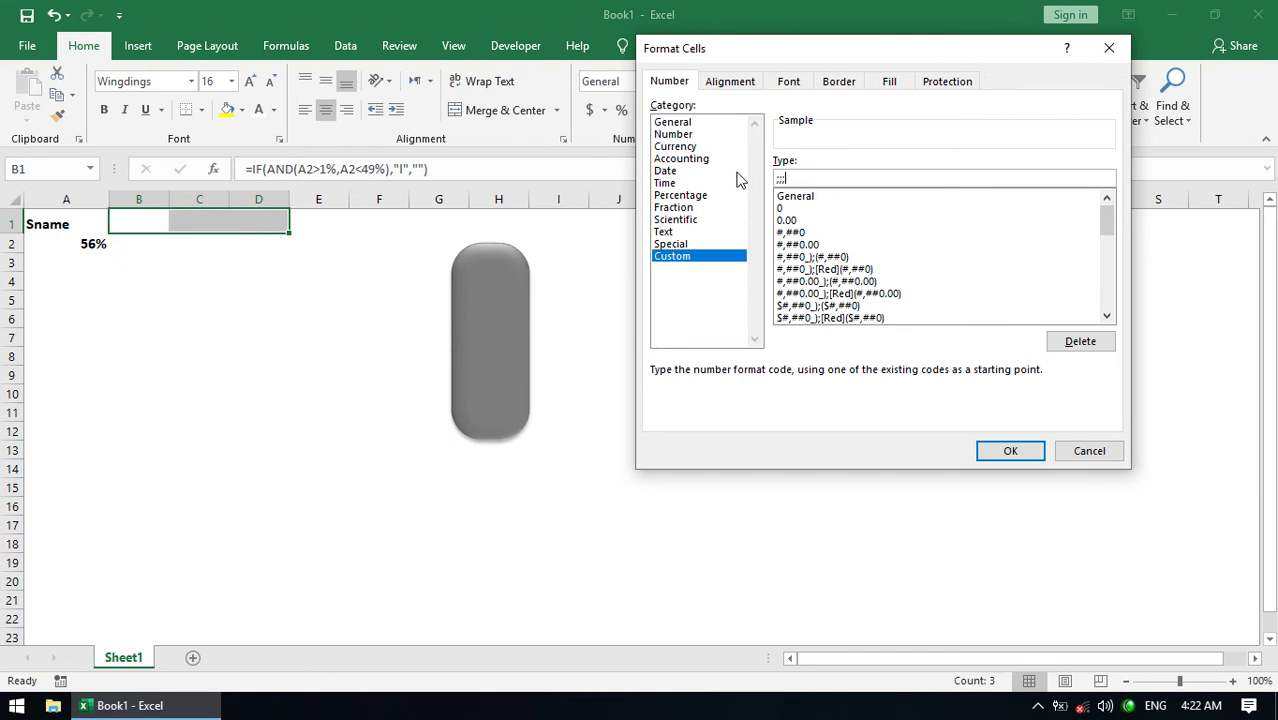
pyautogui.press('Return')
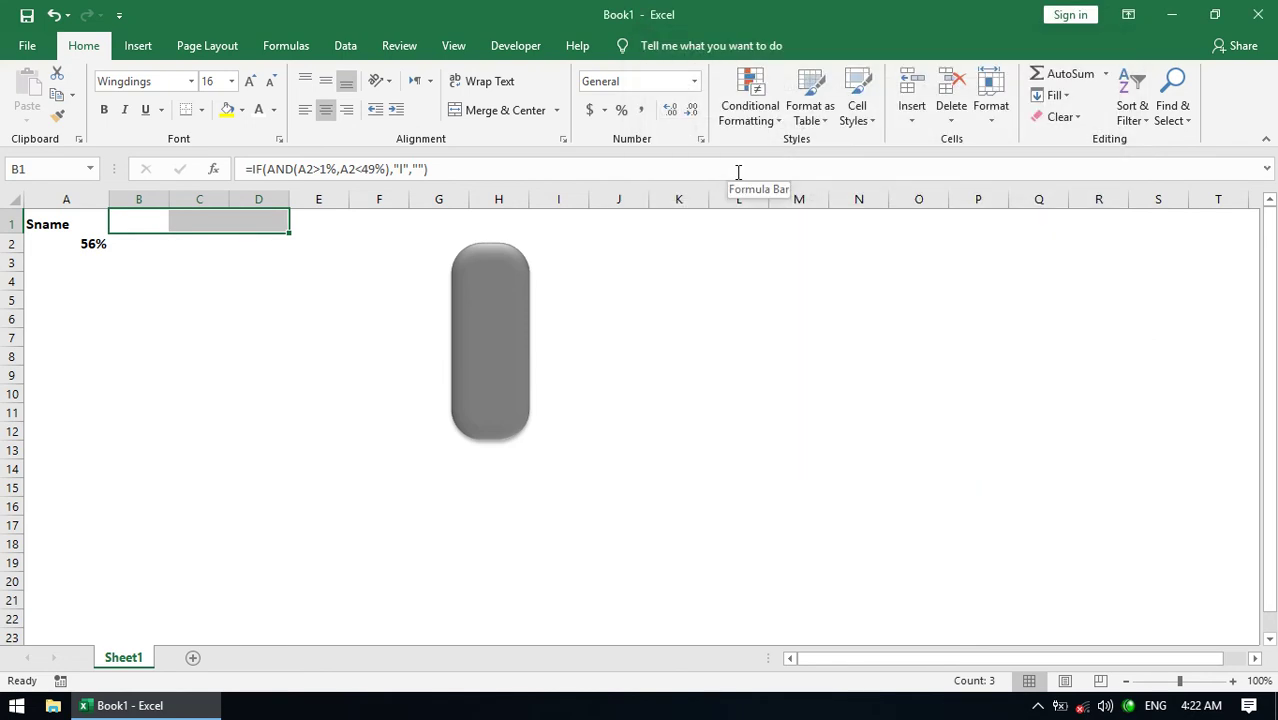
# Step: Draw a text box near D4:E5 and link it to cell B1 with =B1
pyautogui.click(203, 259)
pyautogui.moveTo(157, 216); pyautogui.dragTo(244, 229)
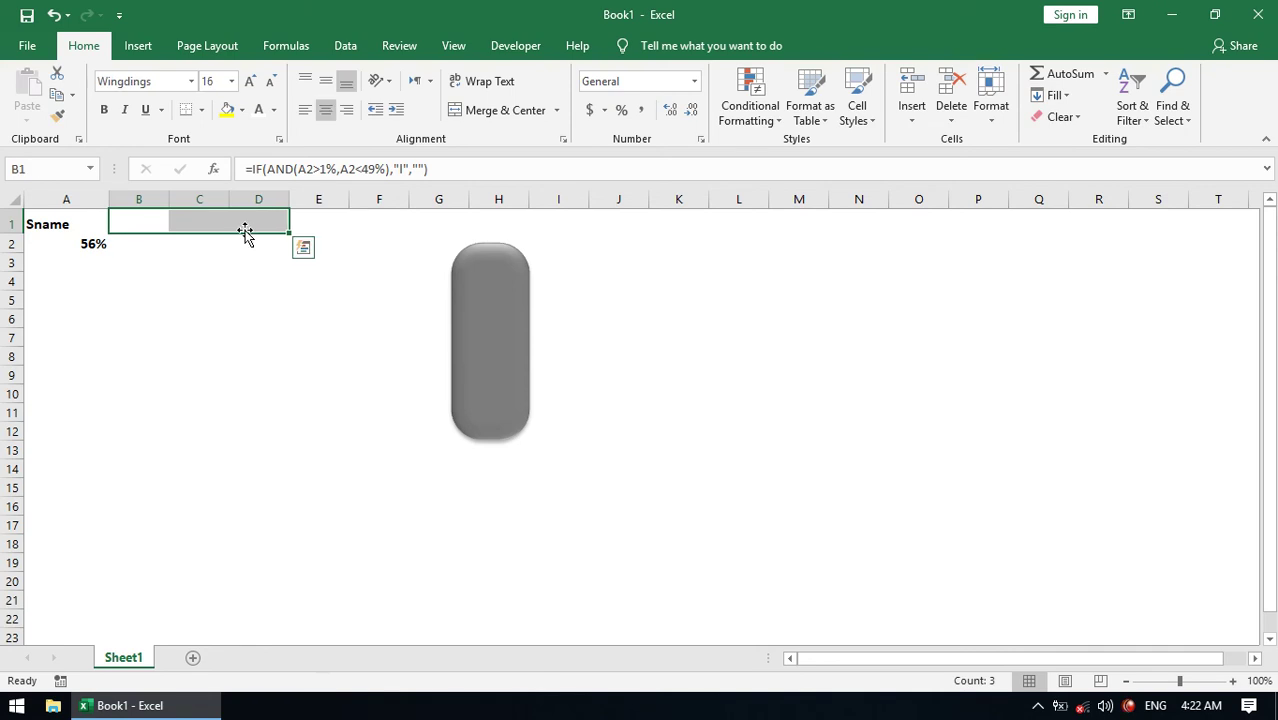
pyautogui.click(140, 45)
pyautogui.click(224, 110)
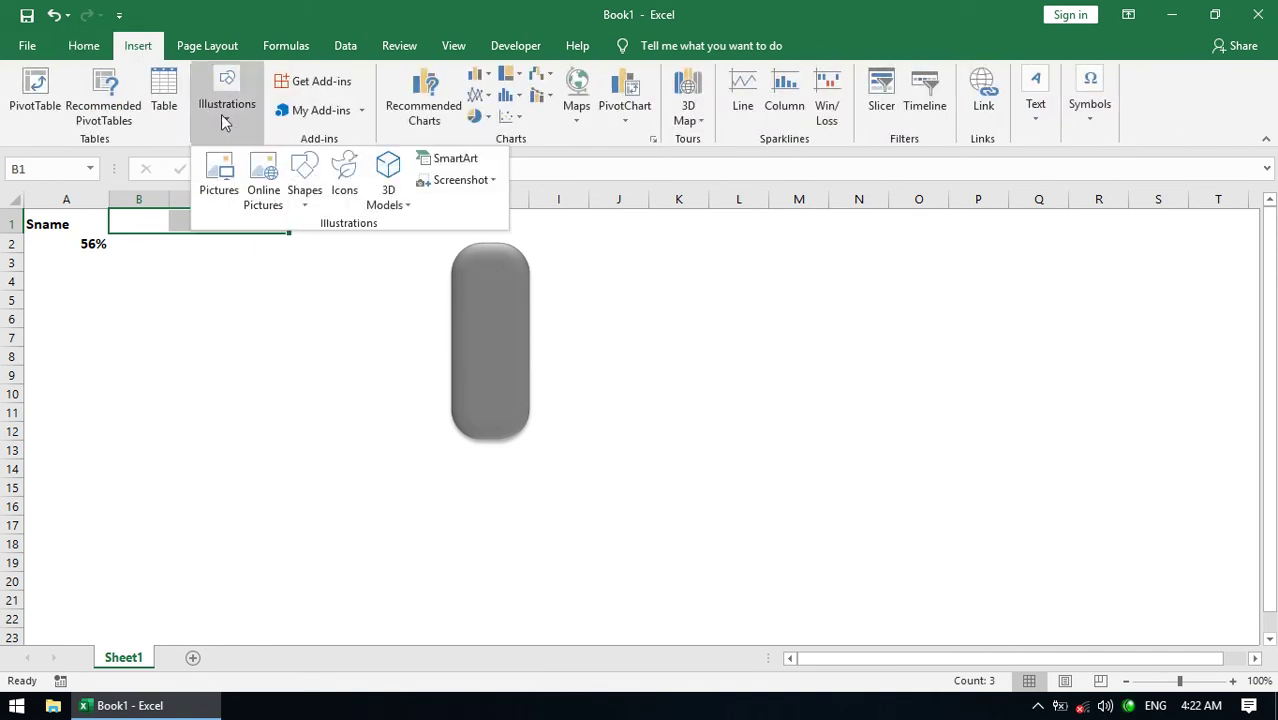
pyautogui.click(305, 208)
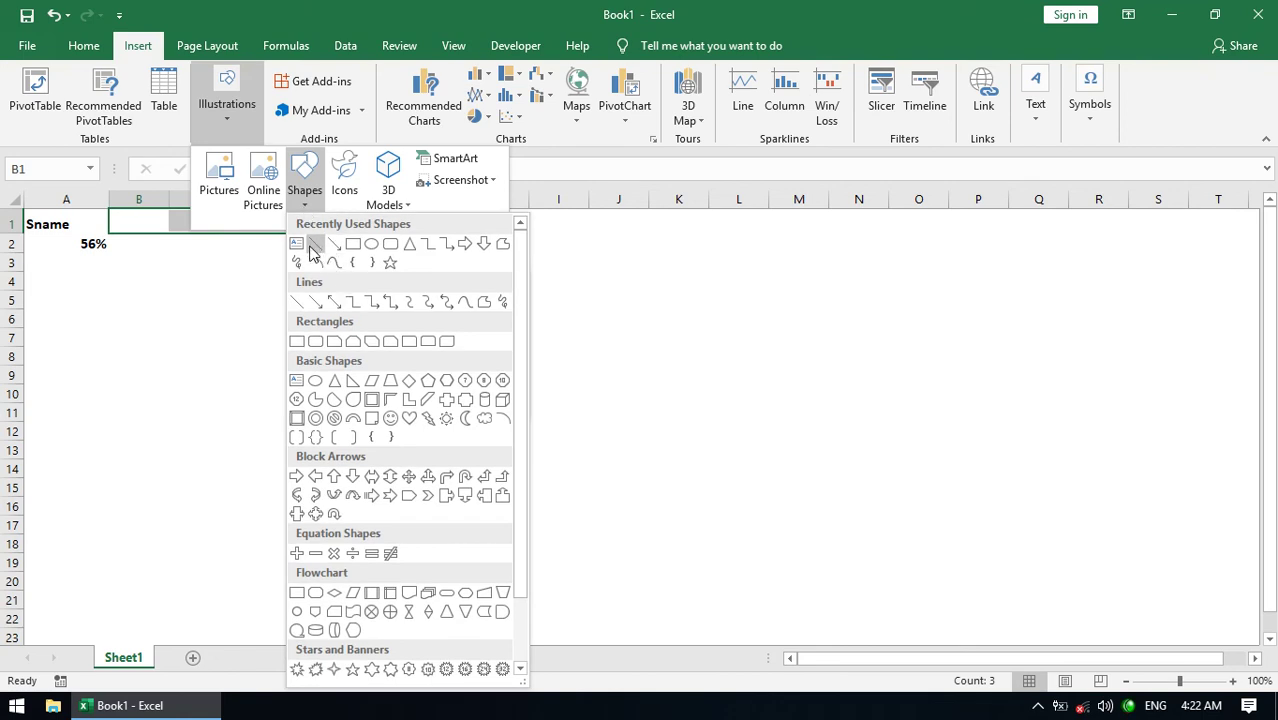
pyautogui.click(300, 250)
pyautogui.moveTo(273, 276); pyautogui.dragTo(320, 311)
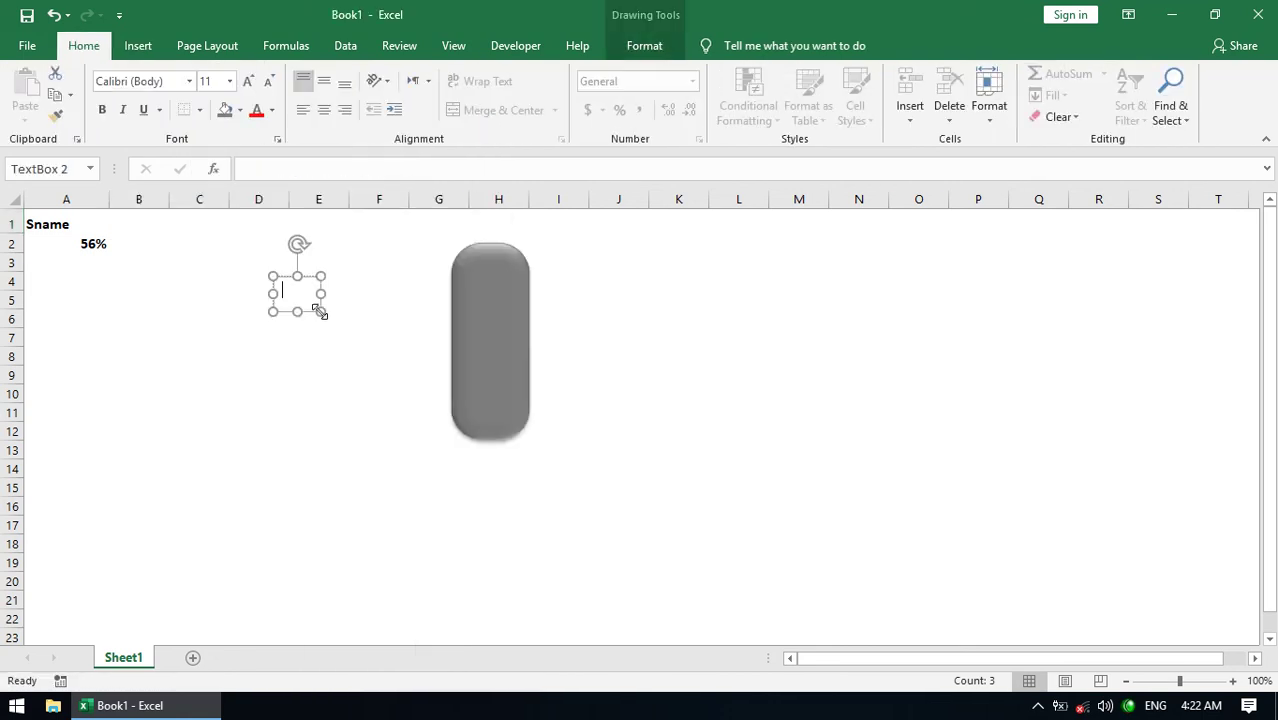
pyautogui.click(312, 172)
pyautogui.write('=')
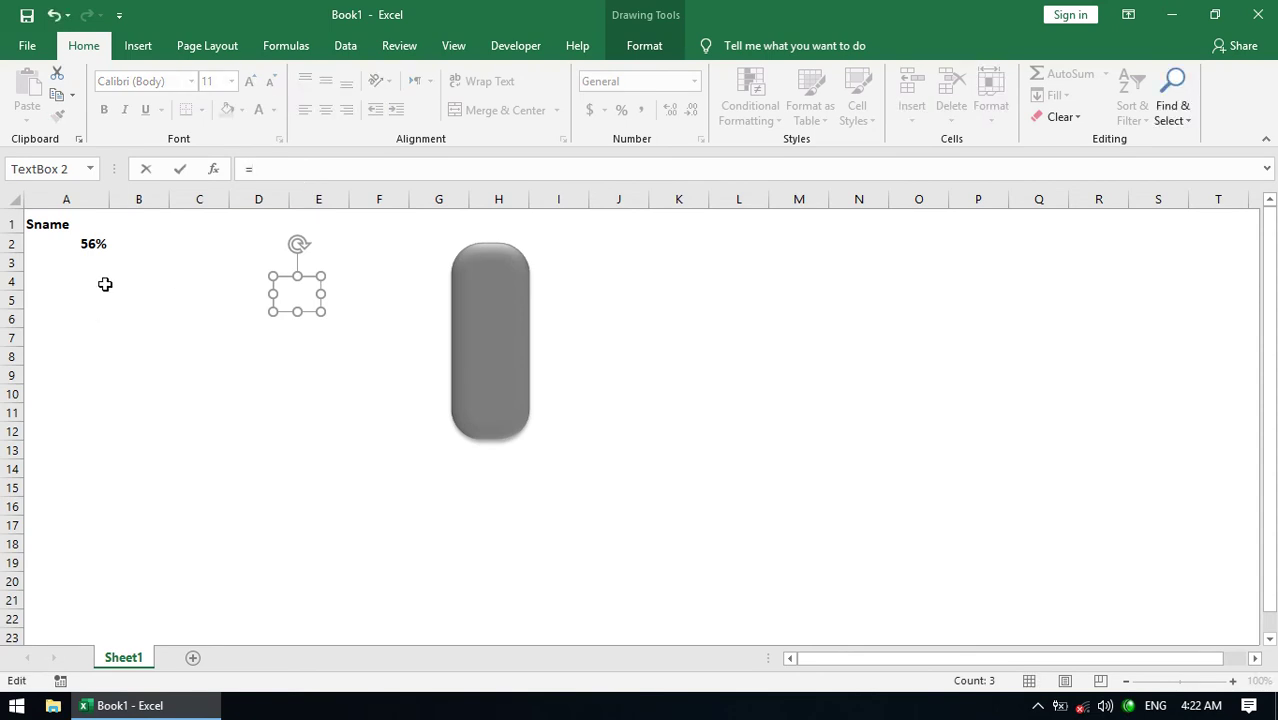
pyautogui.click(141, 221)
pyautogui.press('Return')
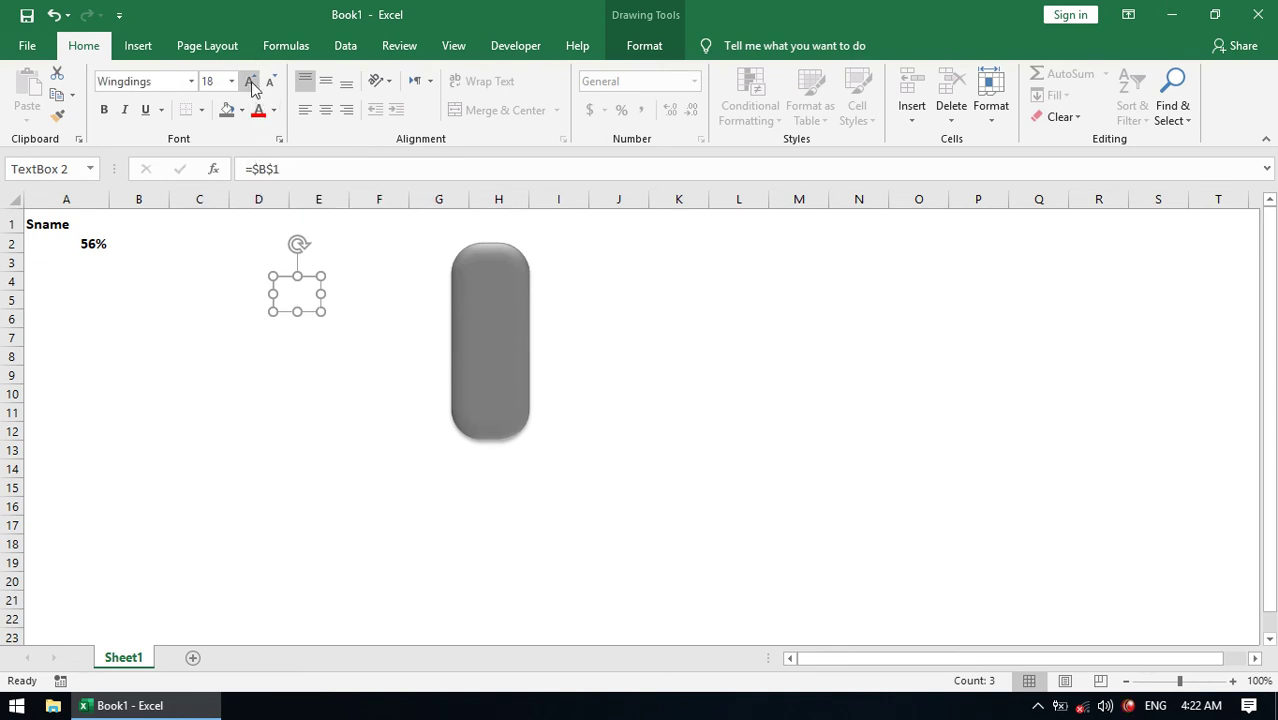
# Step: Enlarge and centre the text box's text, then move it to the housing's top
pyautogui.click(251, 81)
pyautogui.click(325, 110)
pyautogui.click(325, 81)
pyautogui.moveTo(313, 279); pyautogui.dragTo(501, 273)
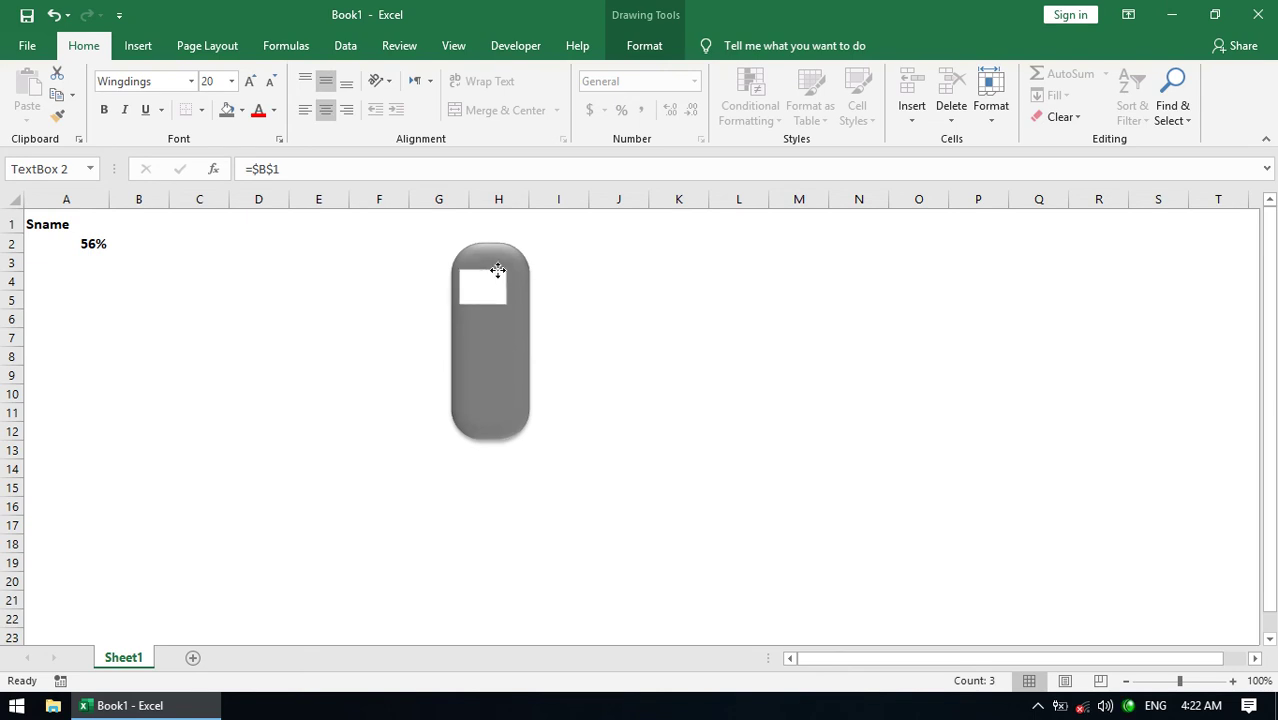
# Step: Remove the text box's fill and outline and enlarge it slightly
pyautogui.click(636, 46)
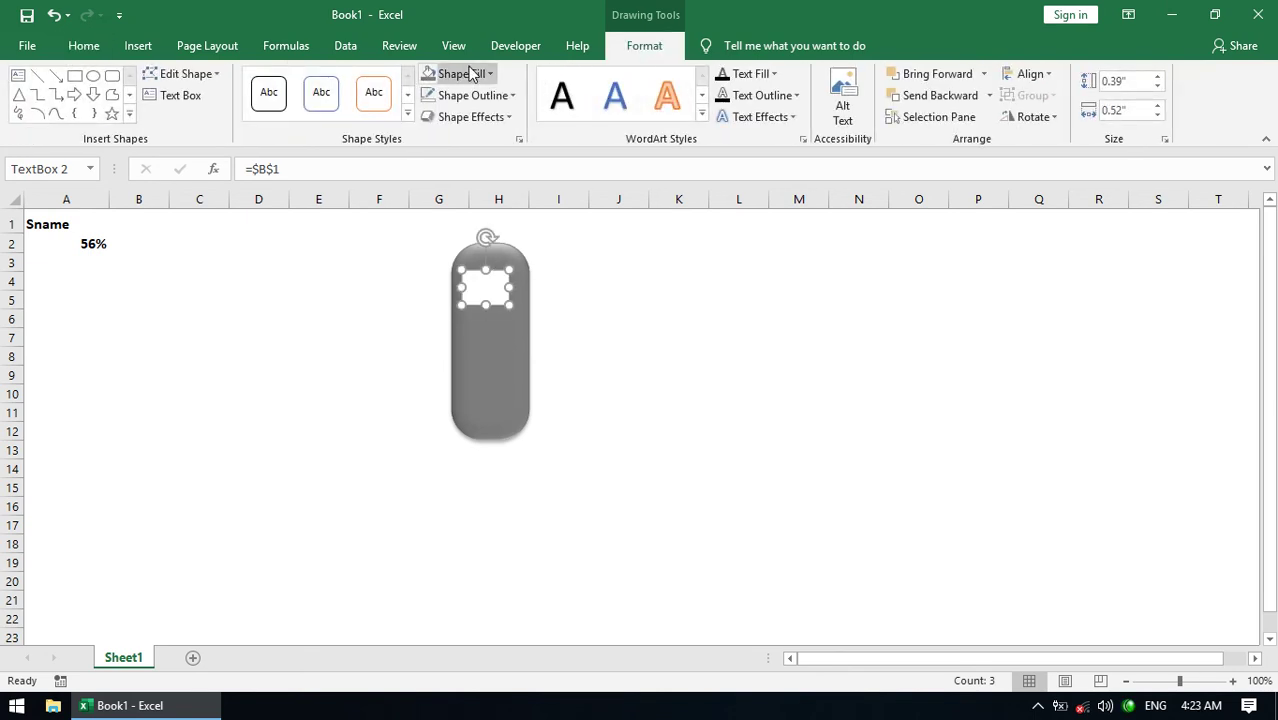
pyautogui.click(466, 74)
pyautogui.click(470, 264)
pyautogui.click(473, 95)
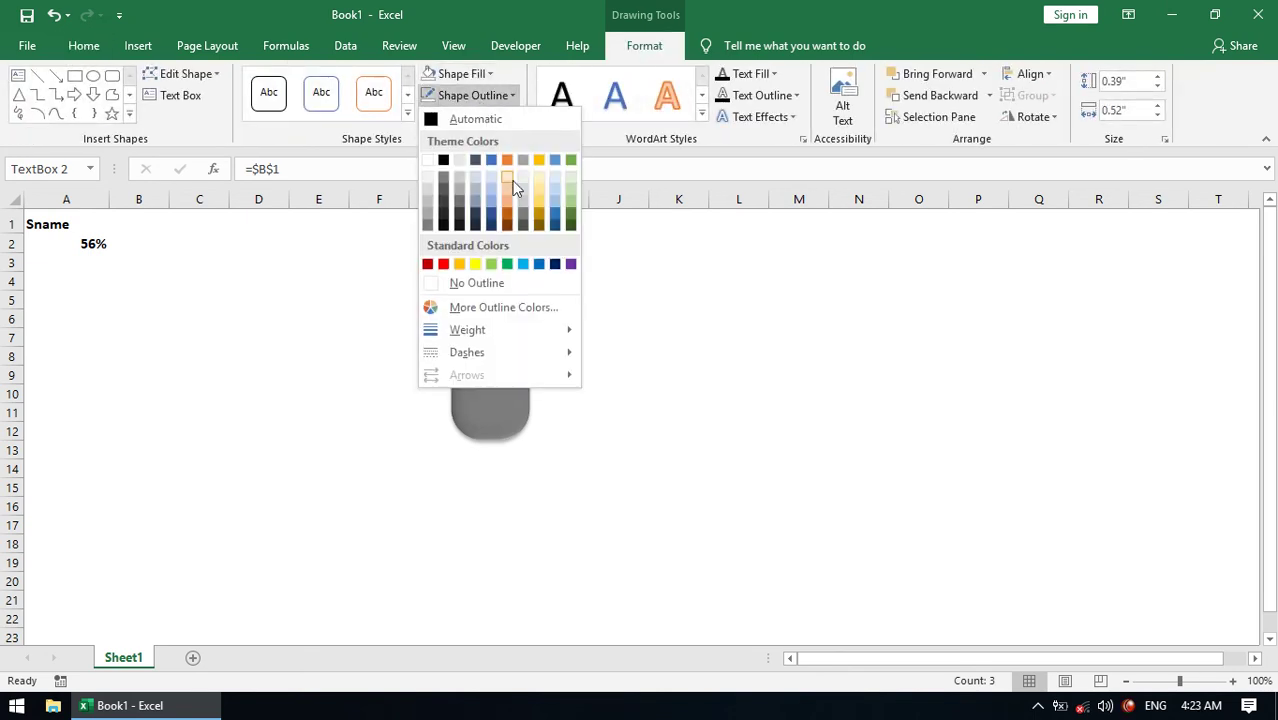
pyautogui.click(466, 284)
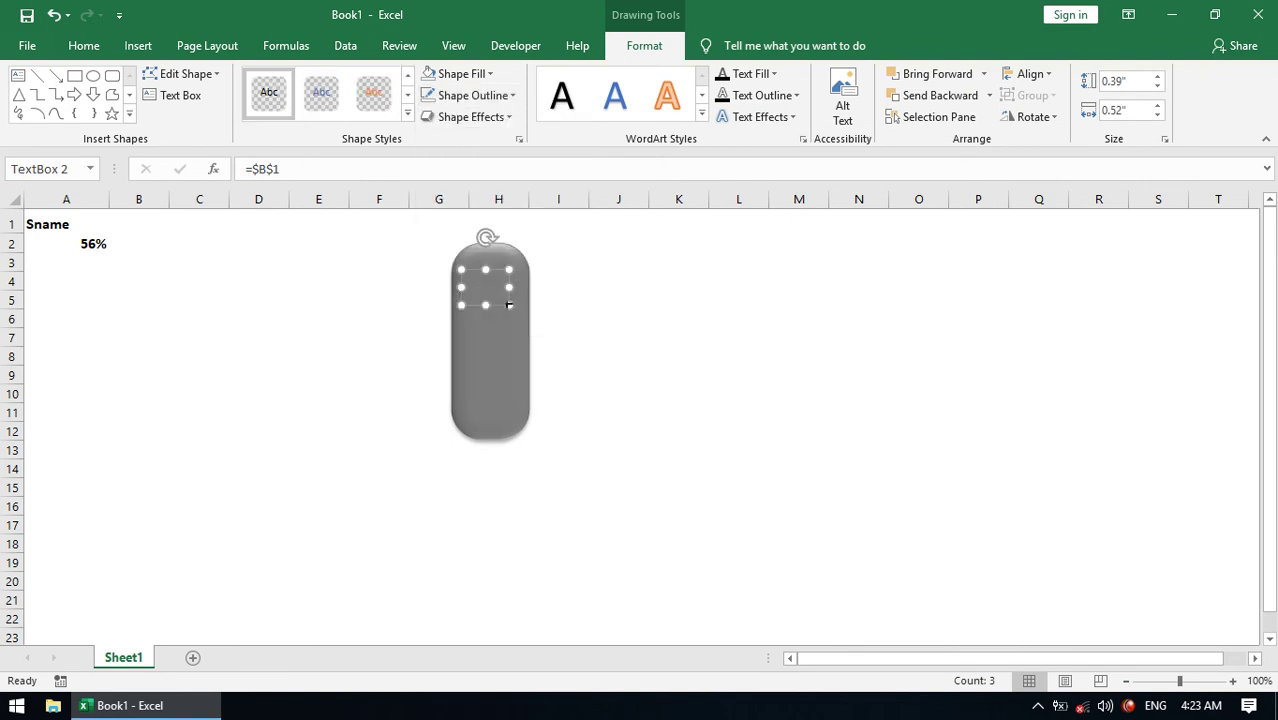
pyautogui.moveTo(508, 304); pyautogui.dragTo(515, 318)
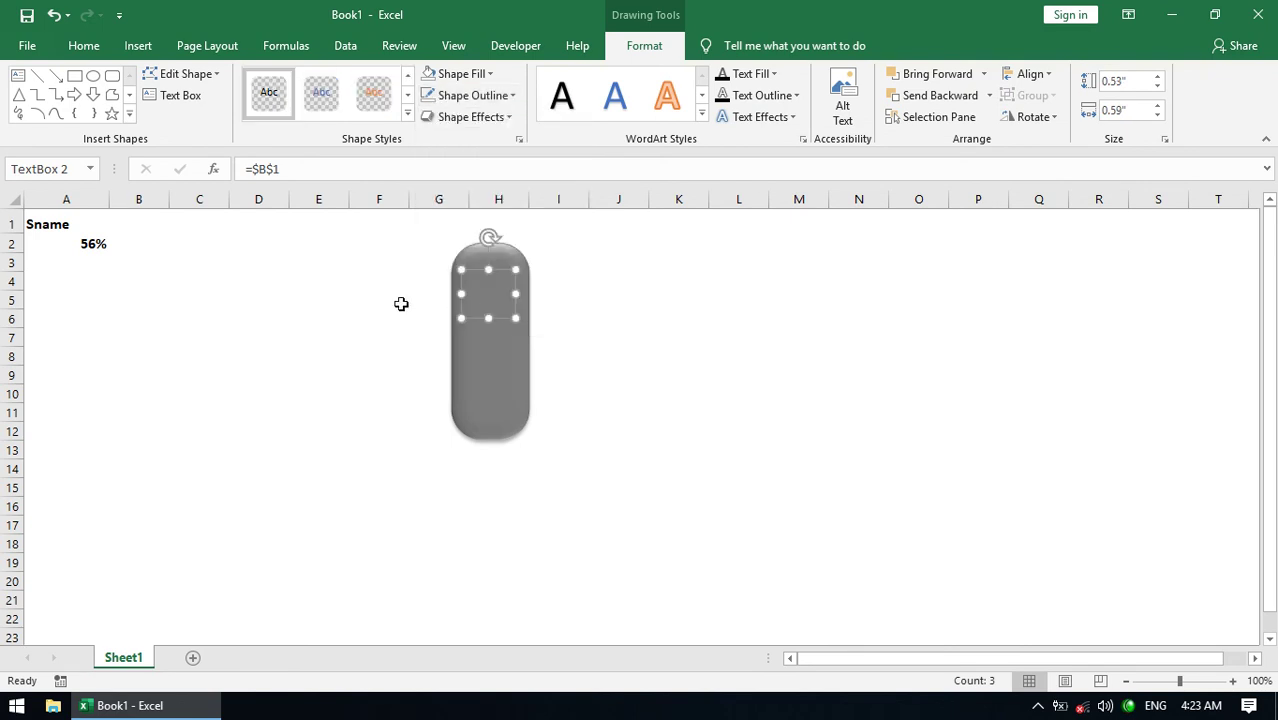
# Step: Set A2 to 12% and colour the light symbol's text red
pyautogui.click(94, 242)
pyautogui.write('12')
pyautogui.press('Return')
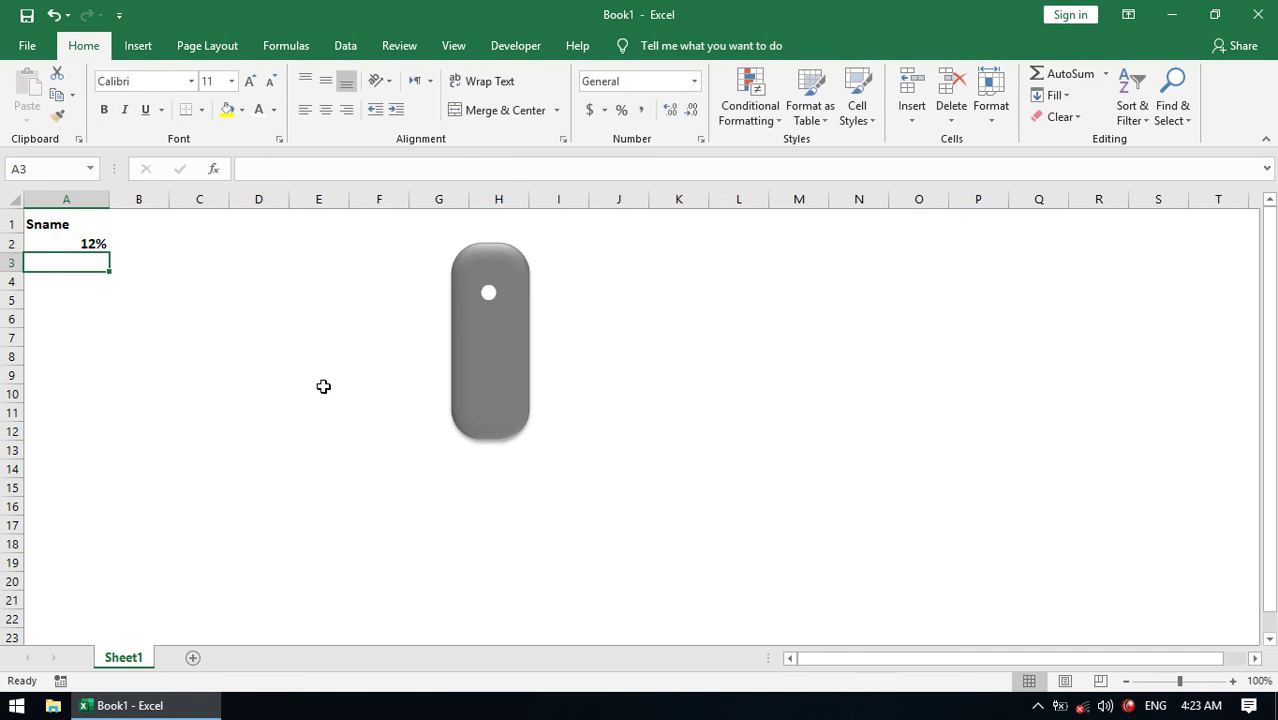
pyautogui.click(497, 299)
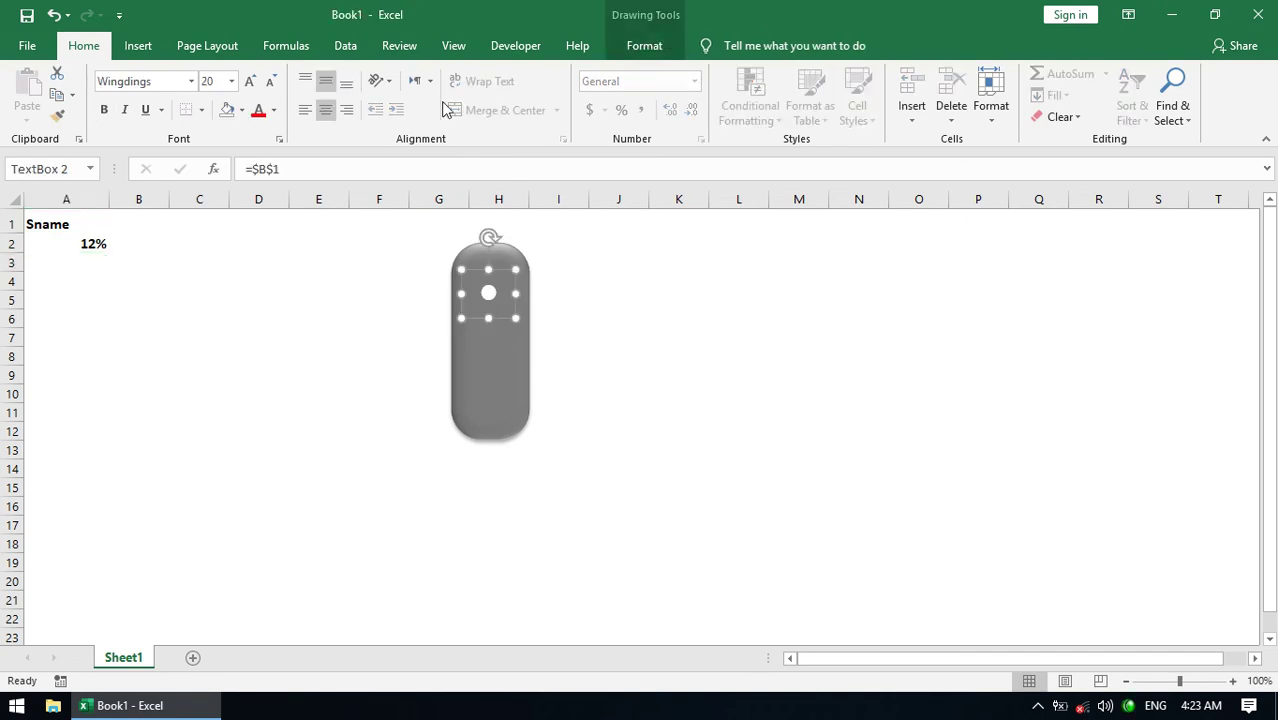
pyautogui.click(635, 47)
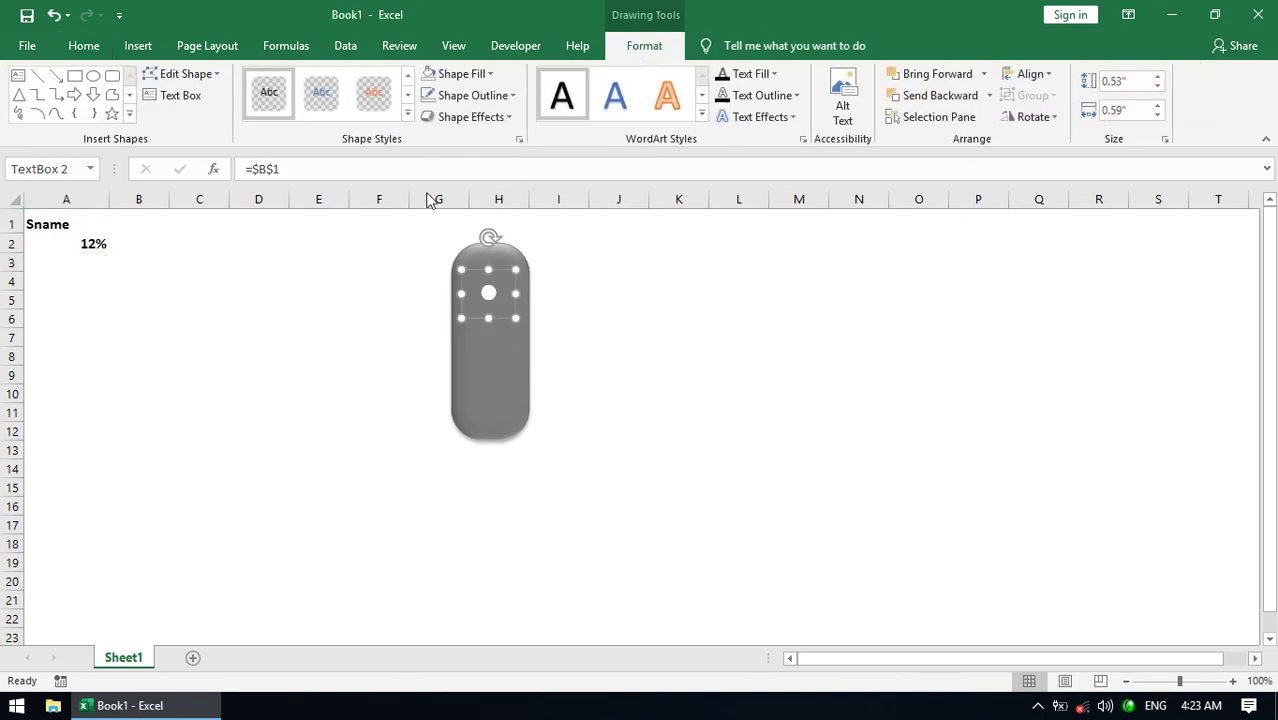
pyautogui.click(463, 78)
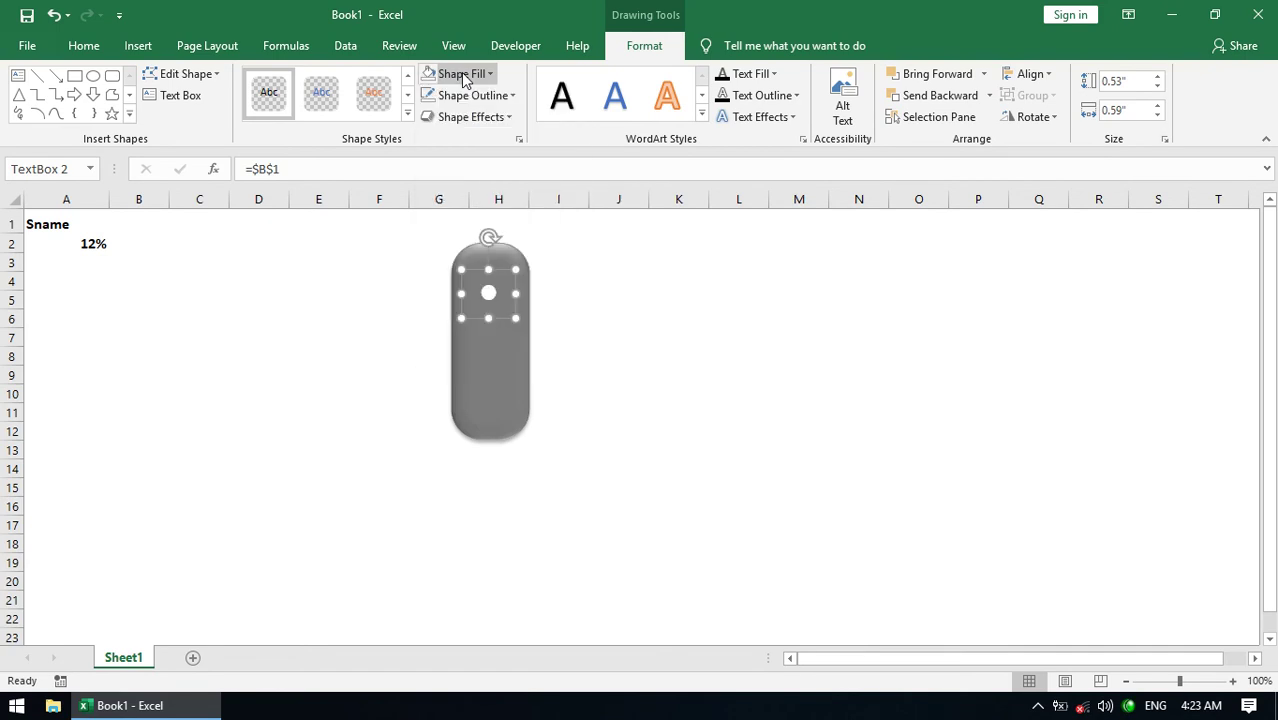
pyautogui.click(752, 74)
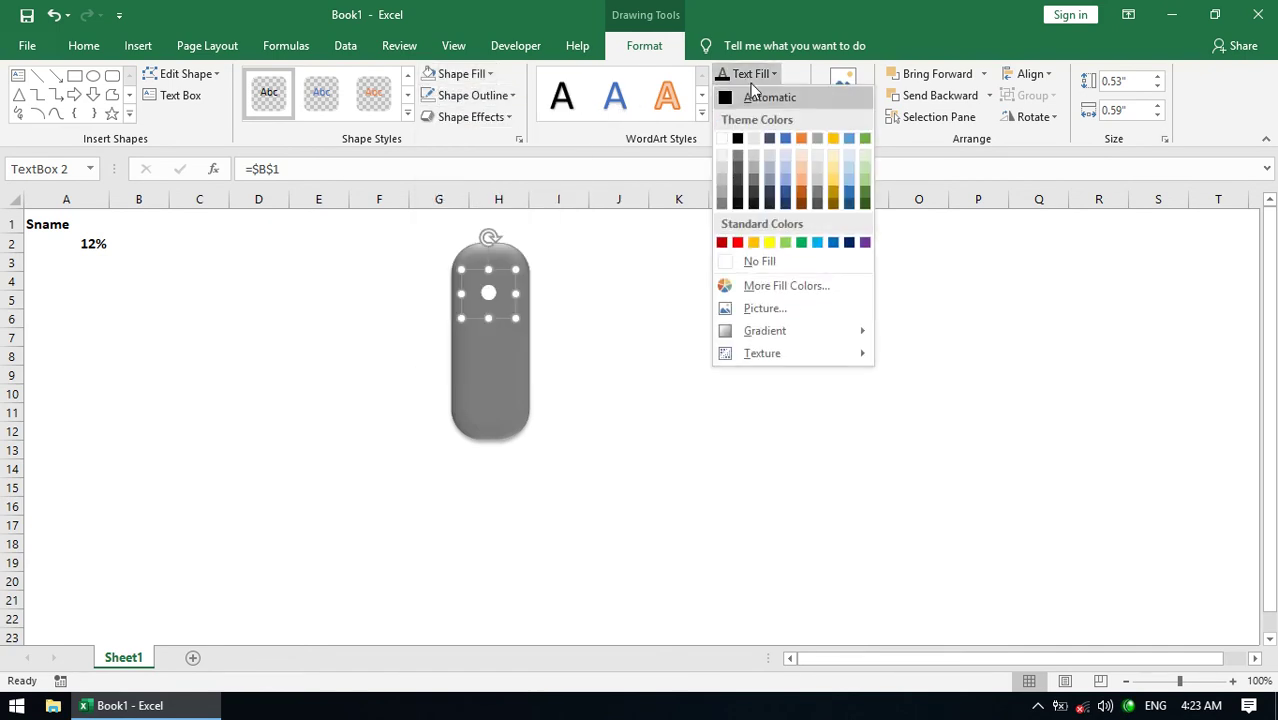
pyautogui.click(721, 242)
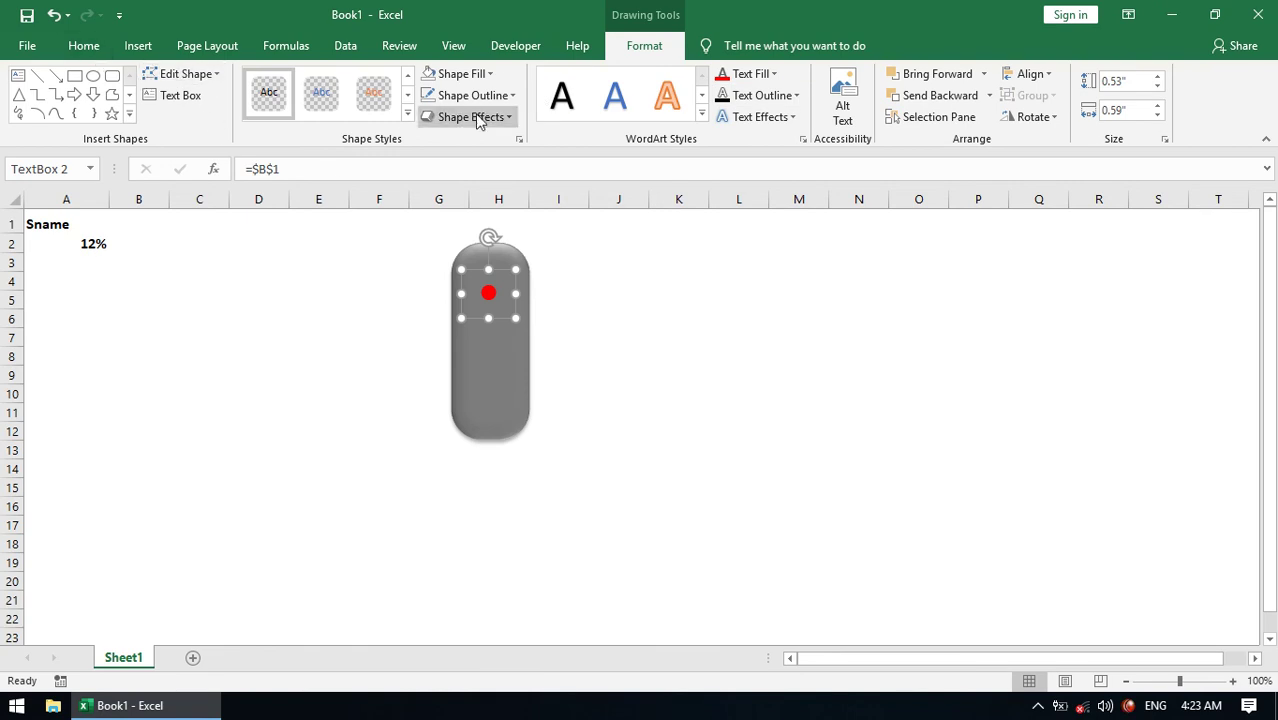
pyautogui.click(758, 117)
pyautogui.moveTo(783, 358)
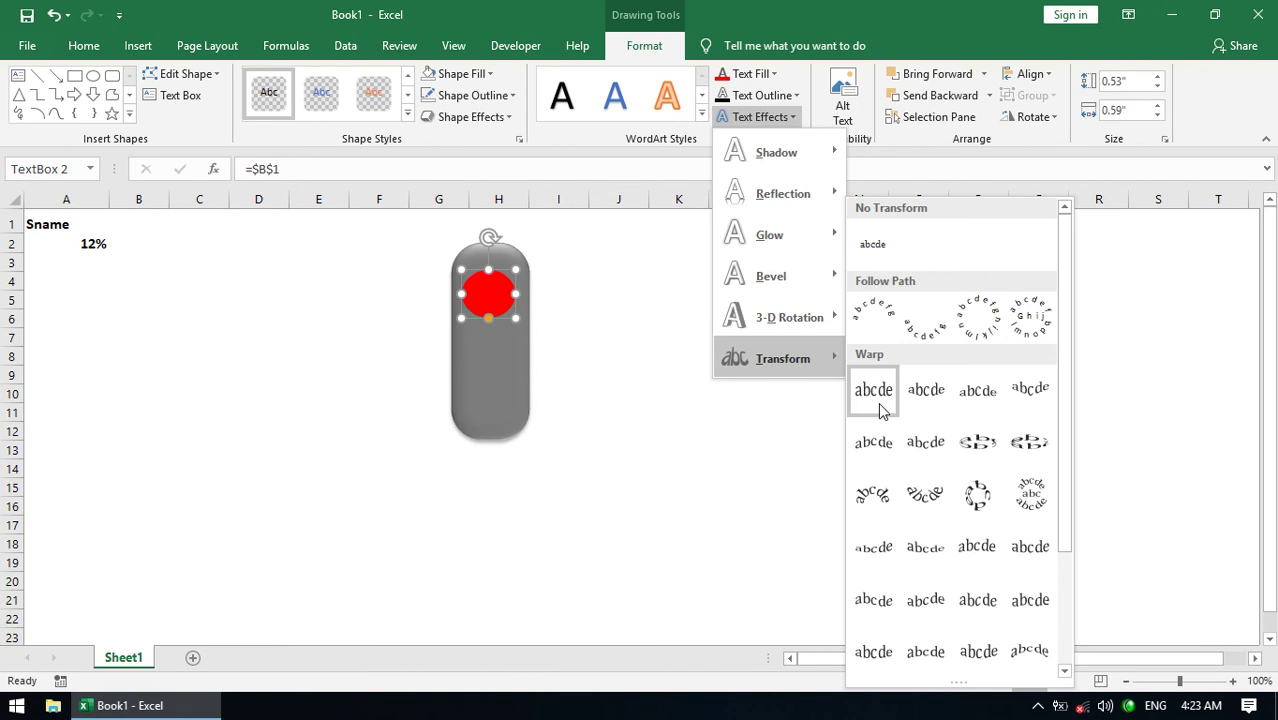
# Step: Warp the red light to fill its box and give it a pure red (255,0,0) glow
pyautogui.click(878, 402)
pyautogui.click(718, 340)
pyautogui.click(503, 293)
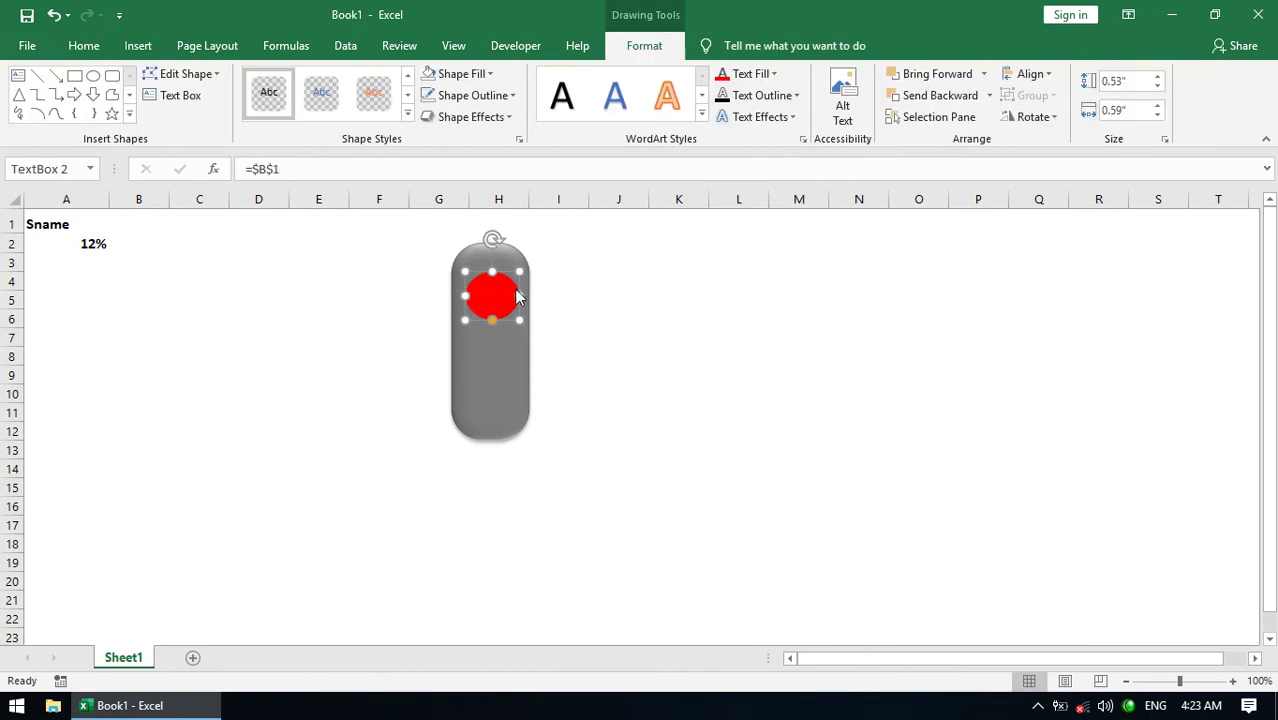
pyautogui.click(762, 117)
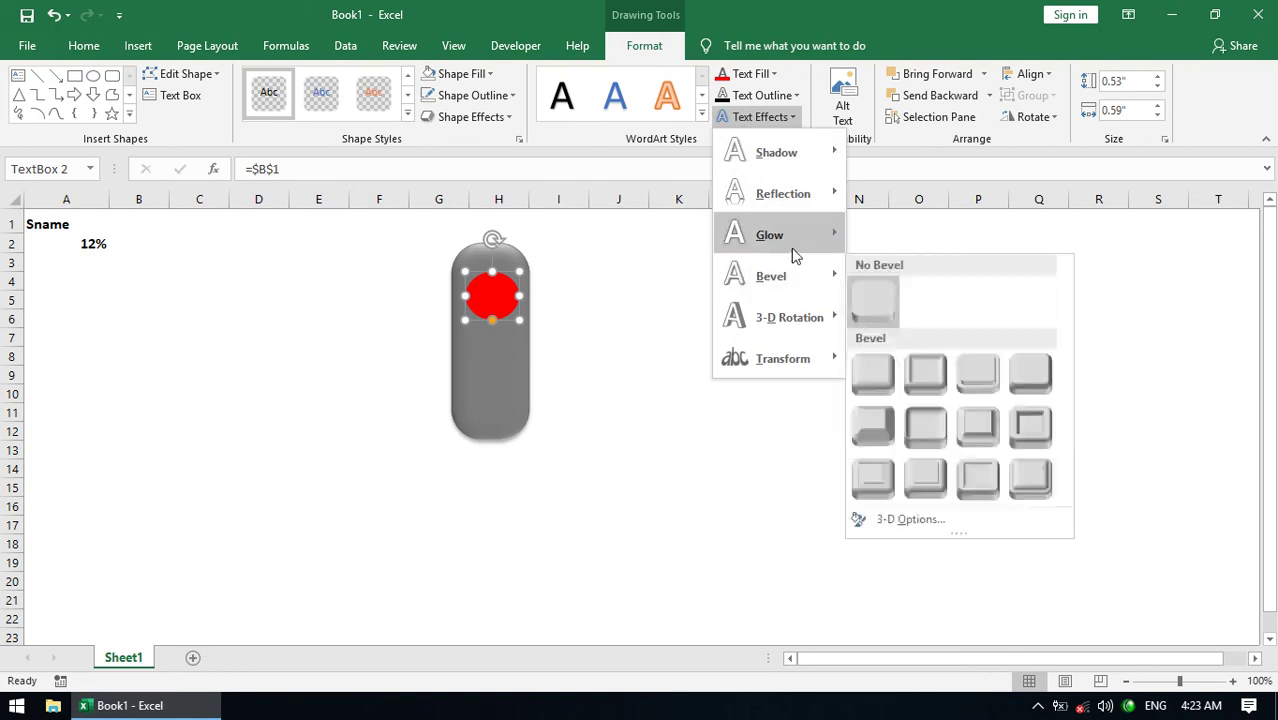
pyautogui.moveTo(769, 235)
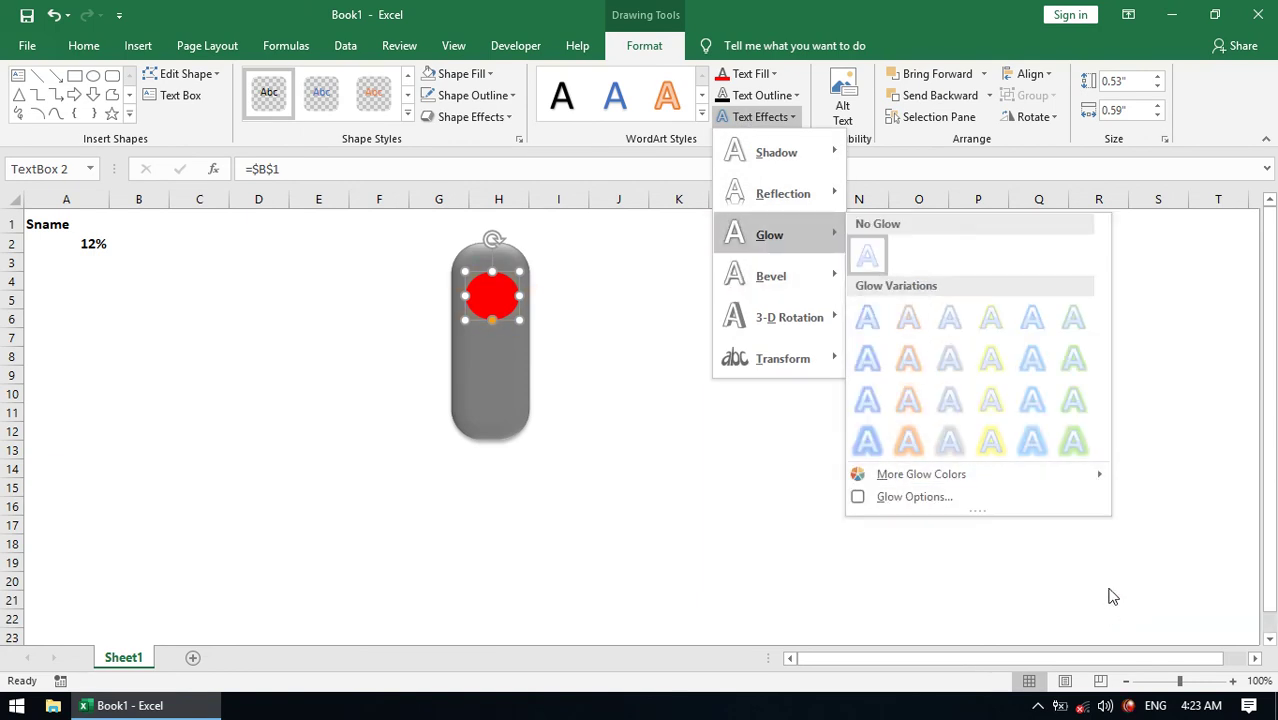
pyautogui.moveTo(921, 474)
pyautogui.click(1147, 612)
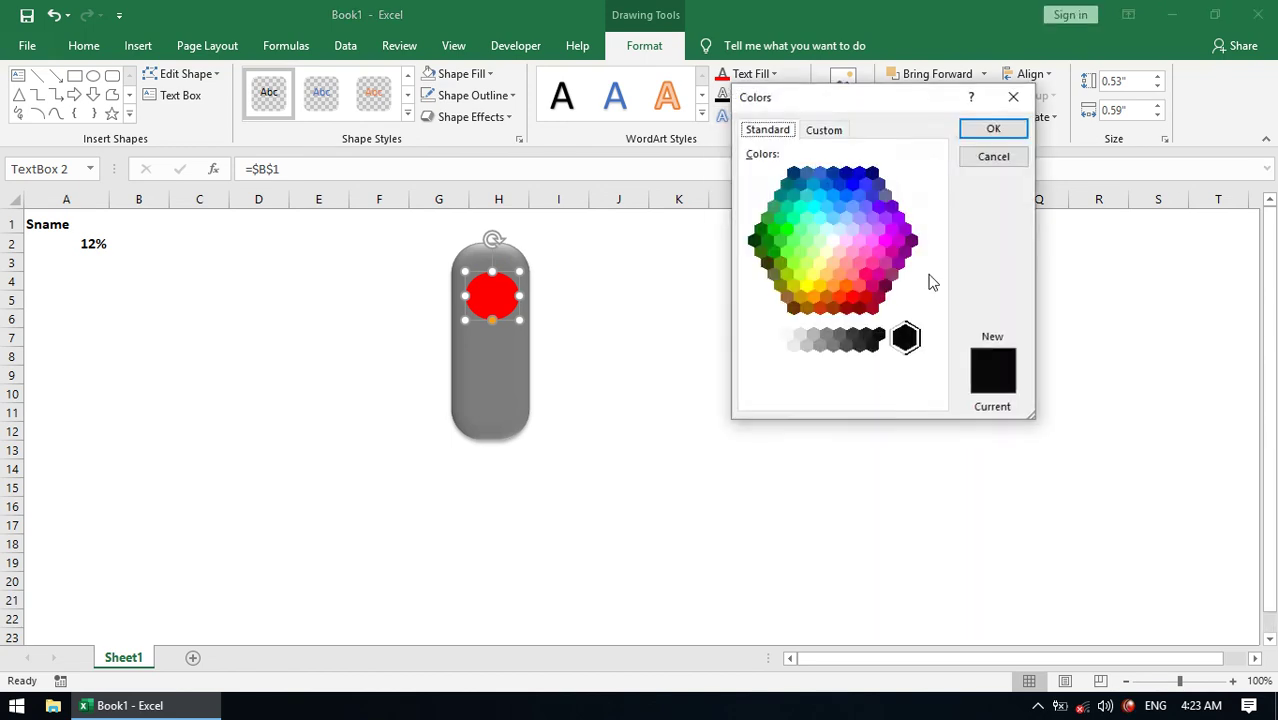
pyautogui.click(828, 131)
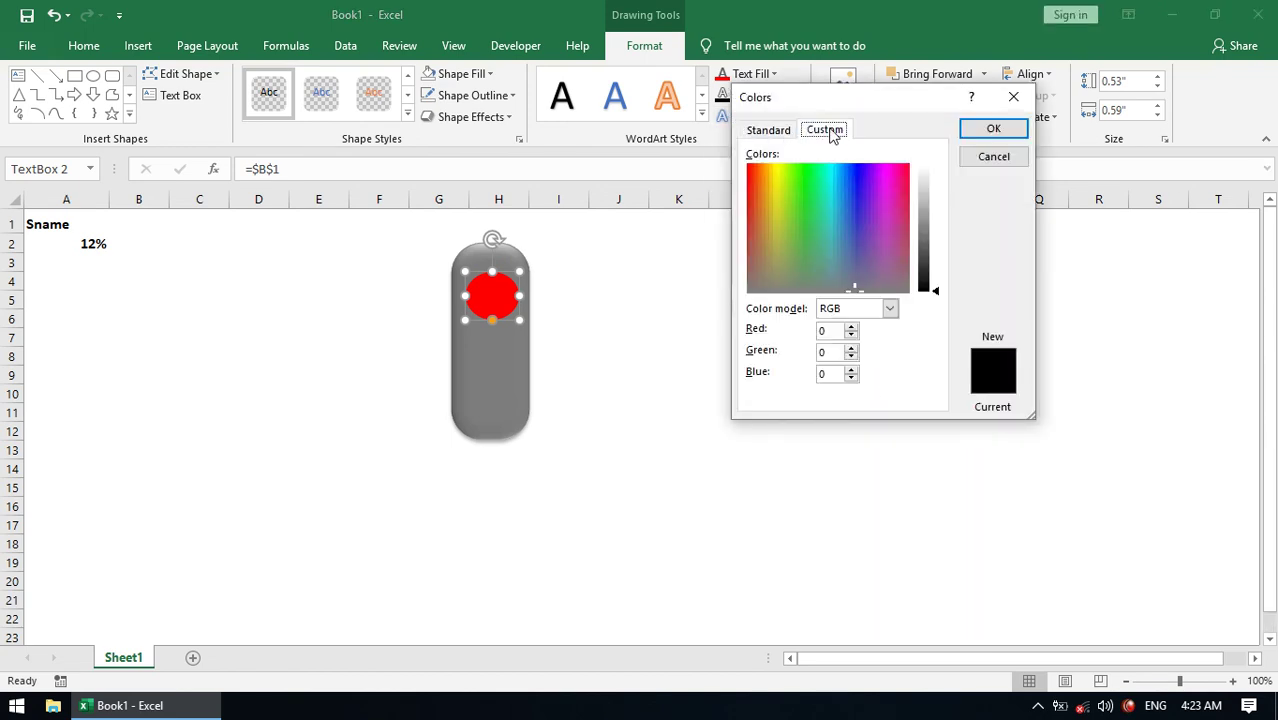
pyautogui.doubleClick(828, 330)
pyautogui.write('255')
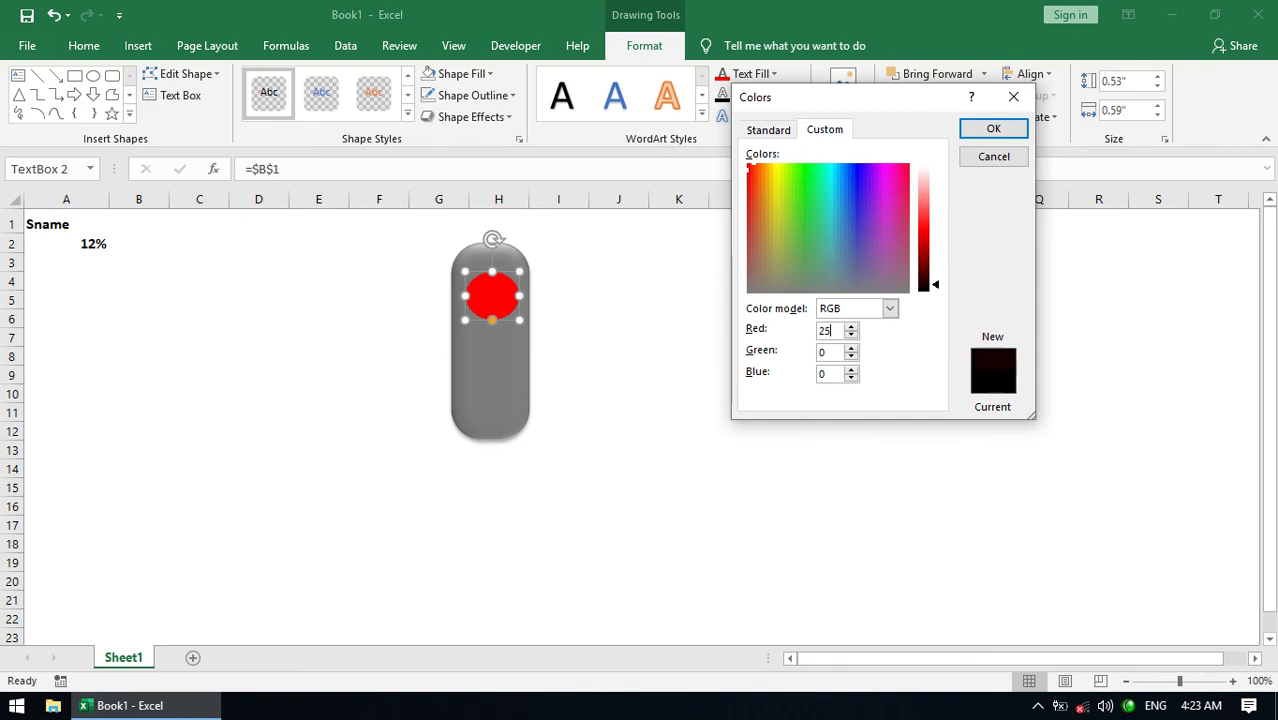
pyautogui.click(988, 128)
# Step: Duplicate the red light and move the copy down into the housing's second slot
pyautogui.click(680, 350)
pyautogui.click(492, 295)
pyautogui.hotkey('ctrl', 'c')
pyautogui.hotkey('ctrl', 'v')
pyautogui.moveTo(500, 300); pyautogui.dragTo(490, 360)
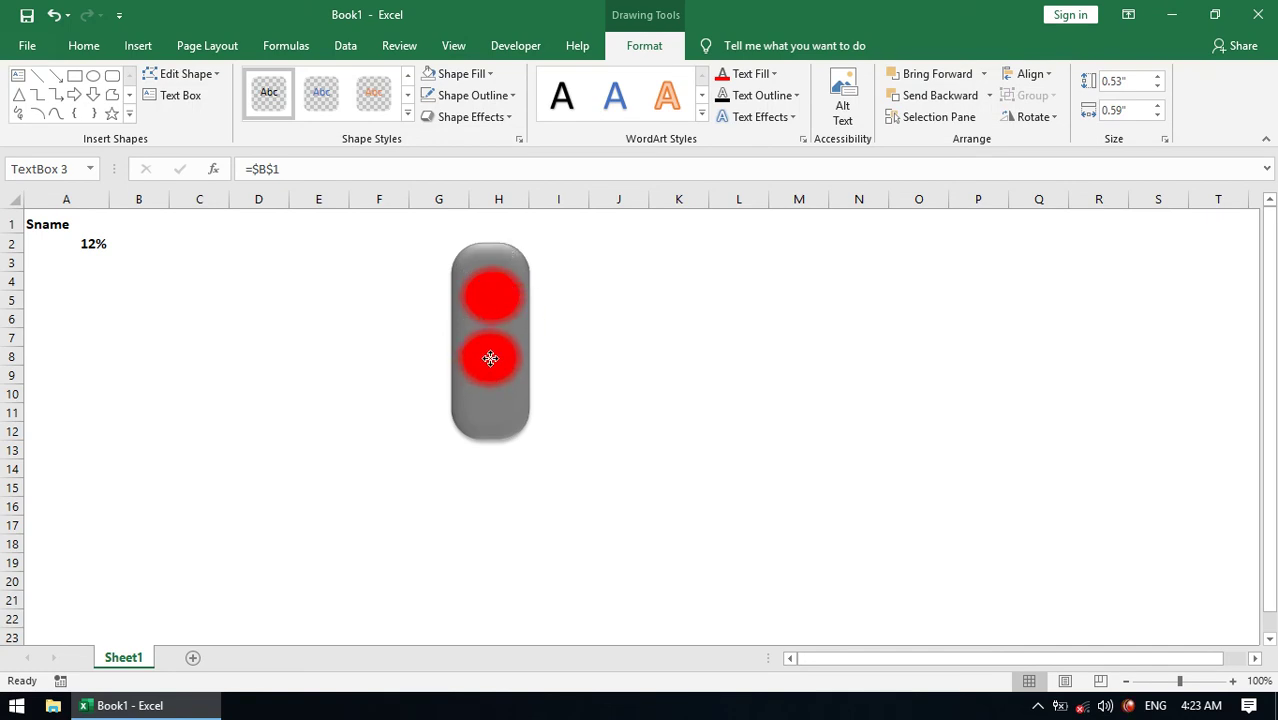
# Step: Make the lower light yellow with a yellow glow
pyautogui.click(497, 292)
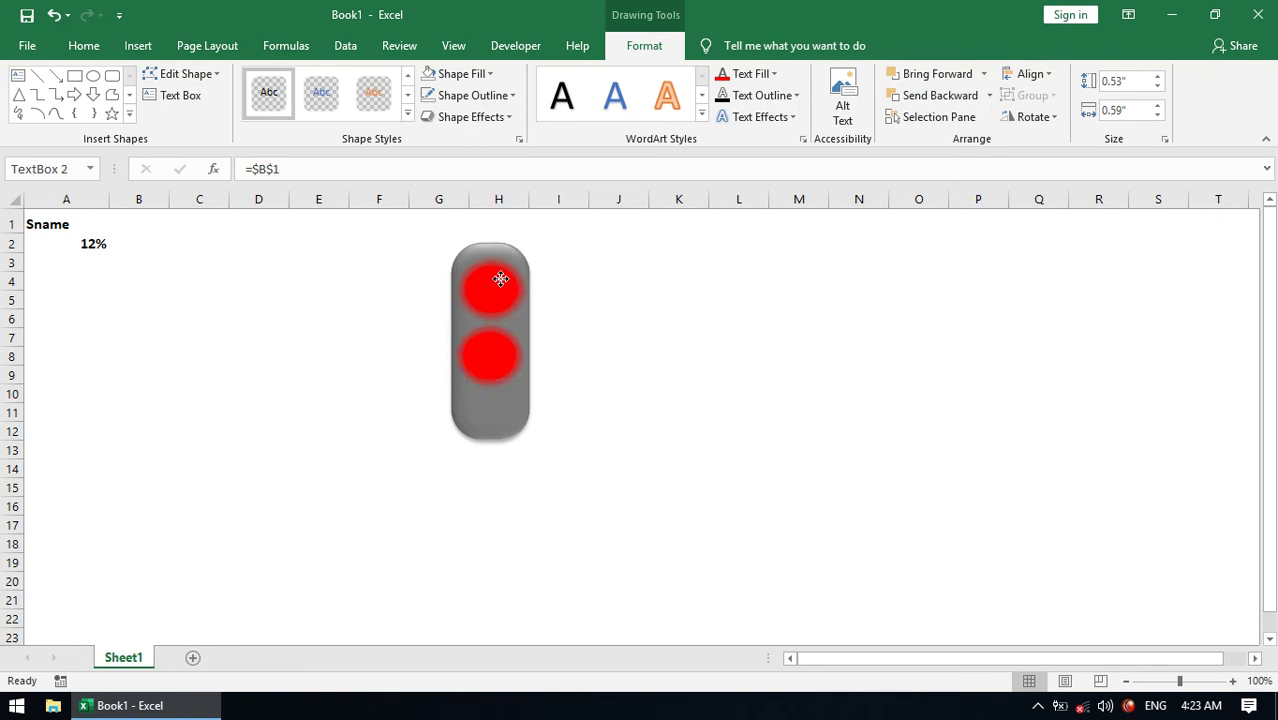
pyautogui.click(490, 345)
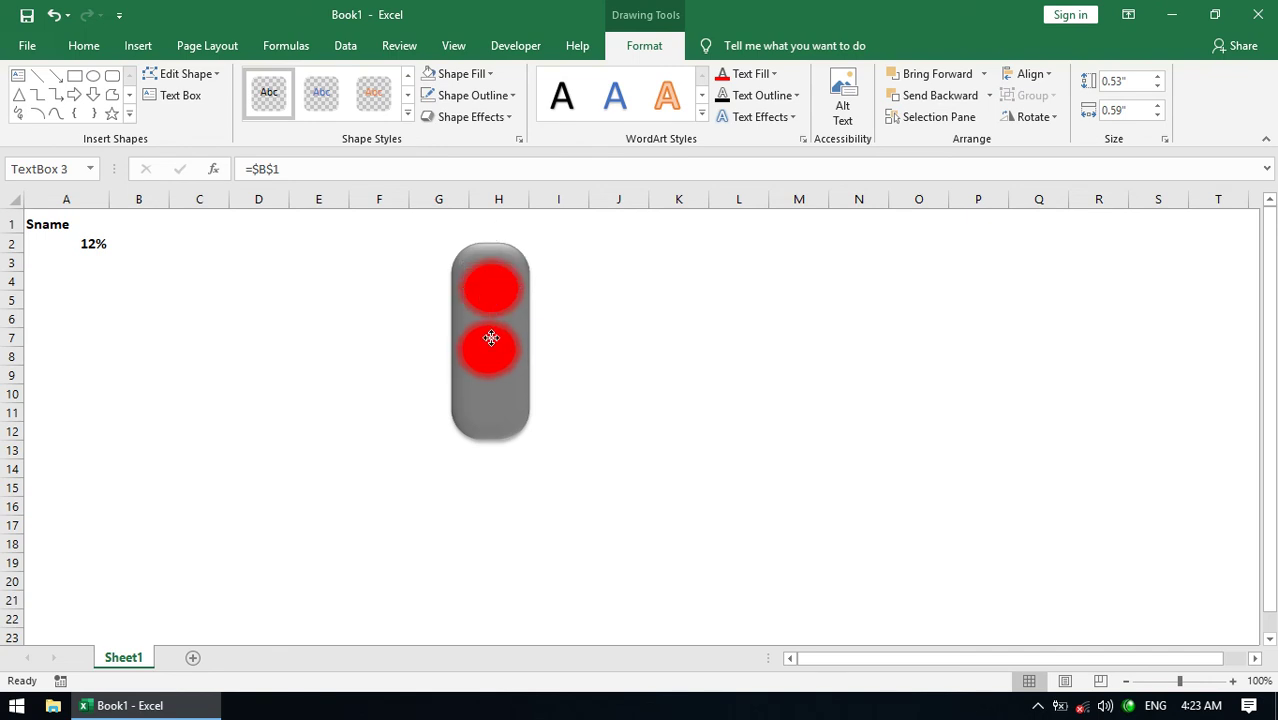
pyautogui.moveTo(490, 337); pyautogui.dragTo(492, 341)
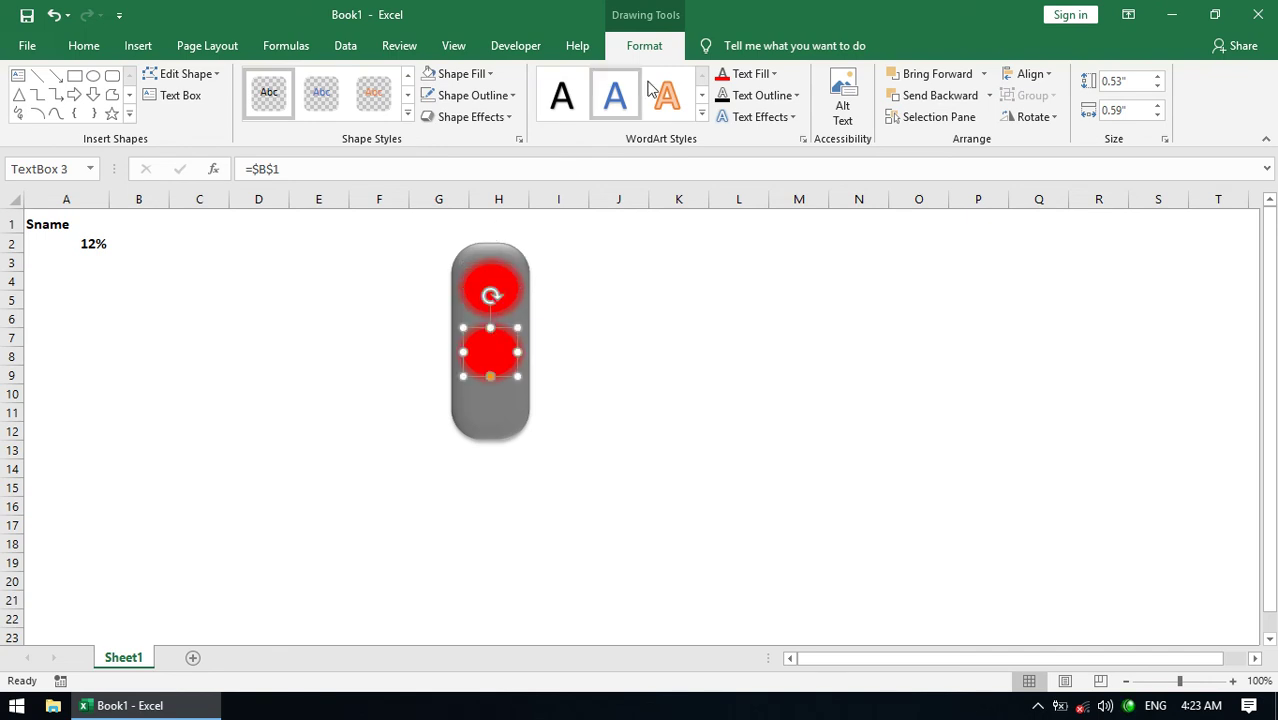
pyautogui.click(745, 75)
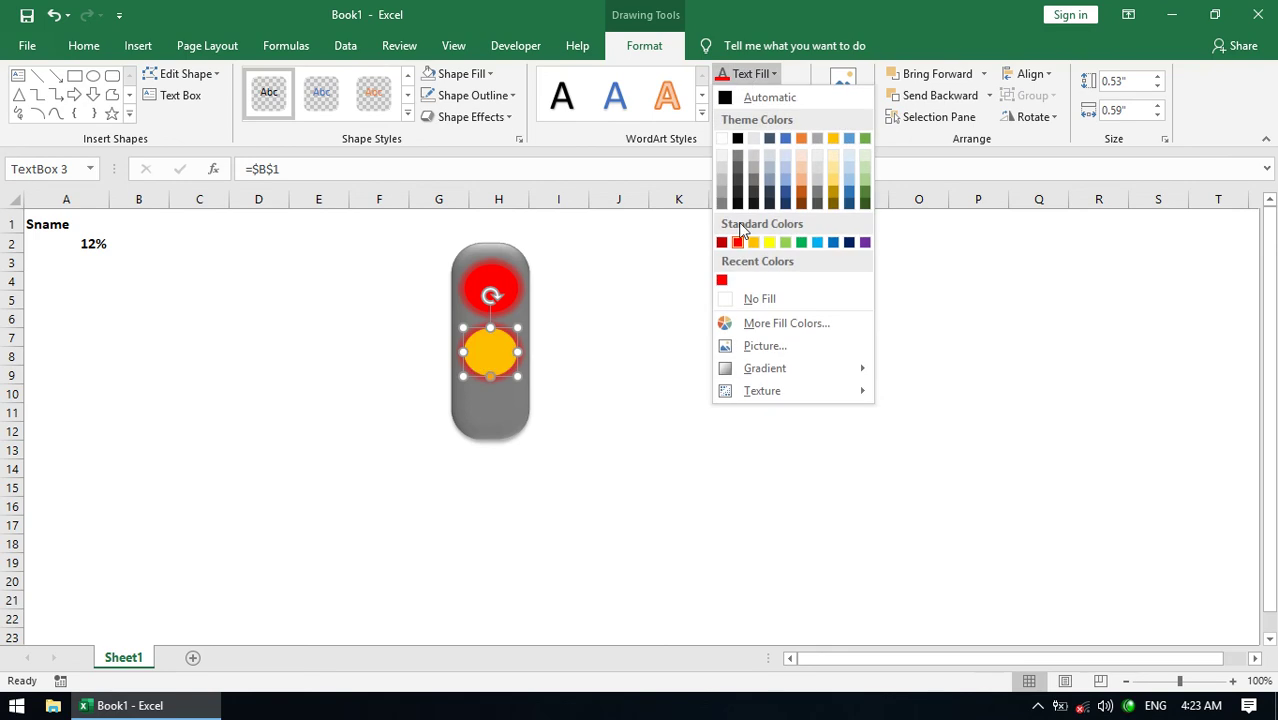
pyautogui.click(769, 237)
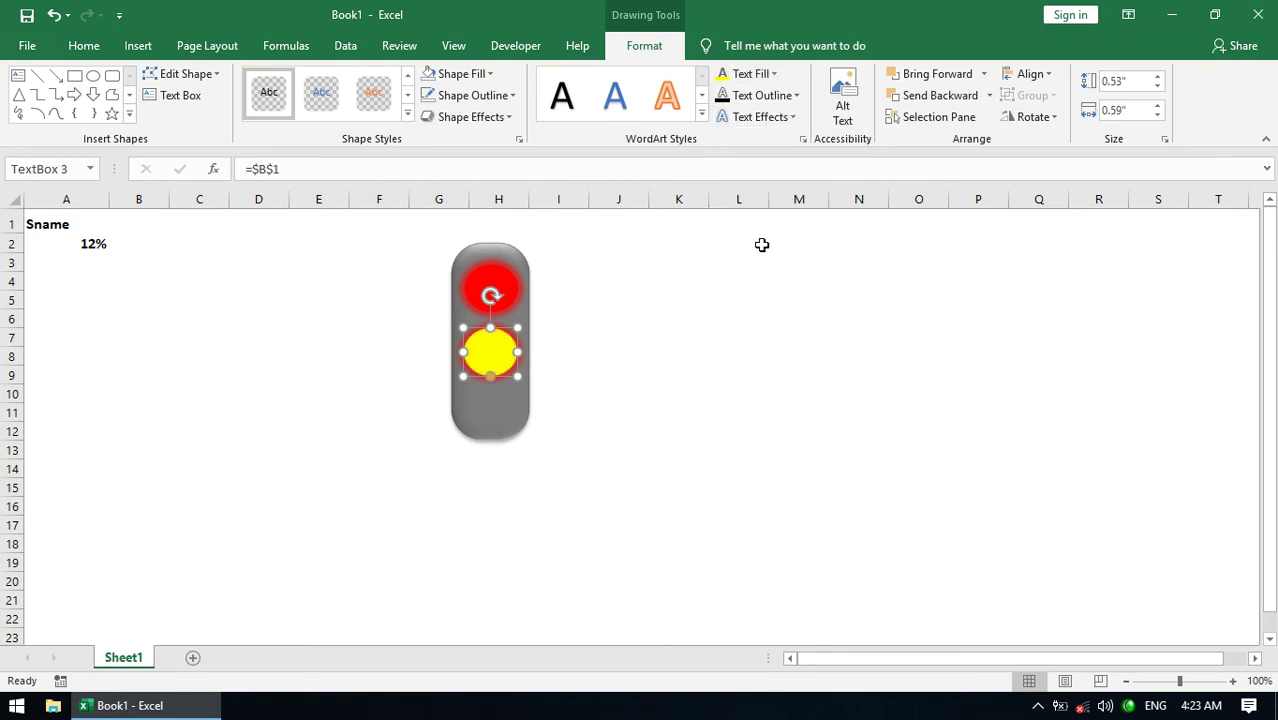
pyautogui.click(760, 117)
pyautogui.moveTo(769, 235)
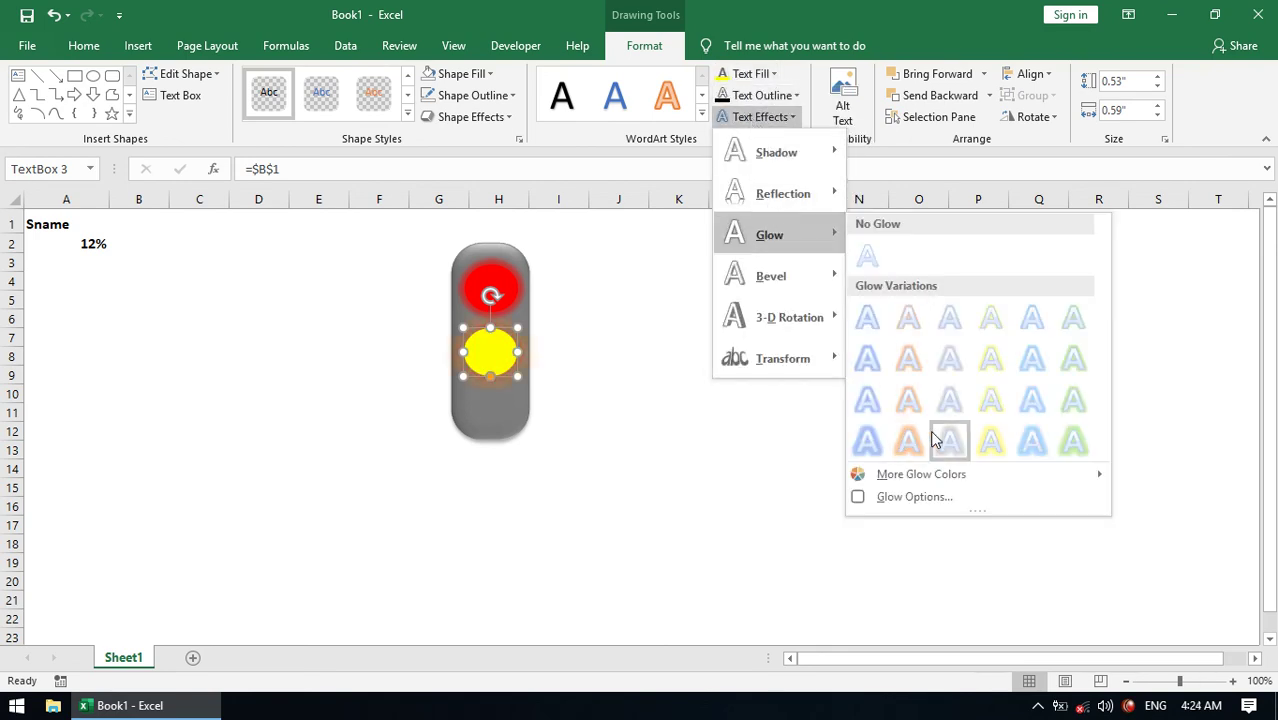
pyautogui.moveTo(921, 474)
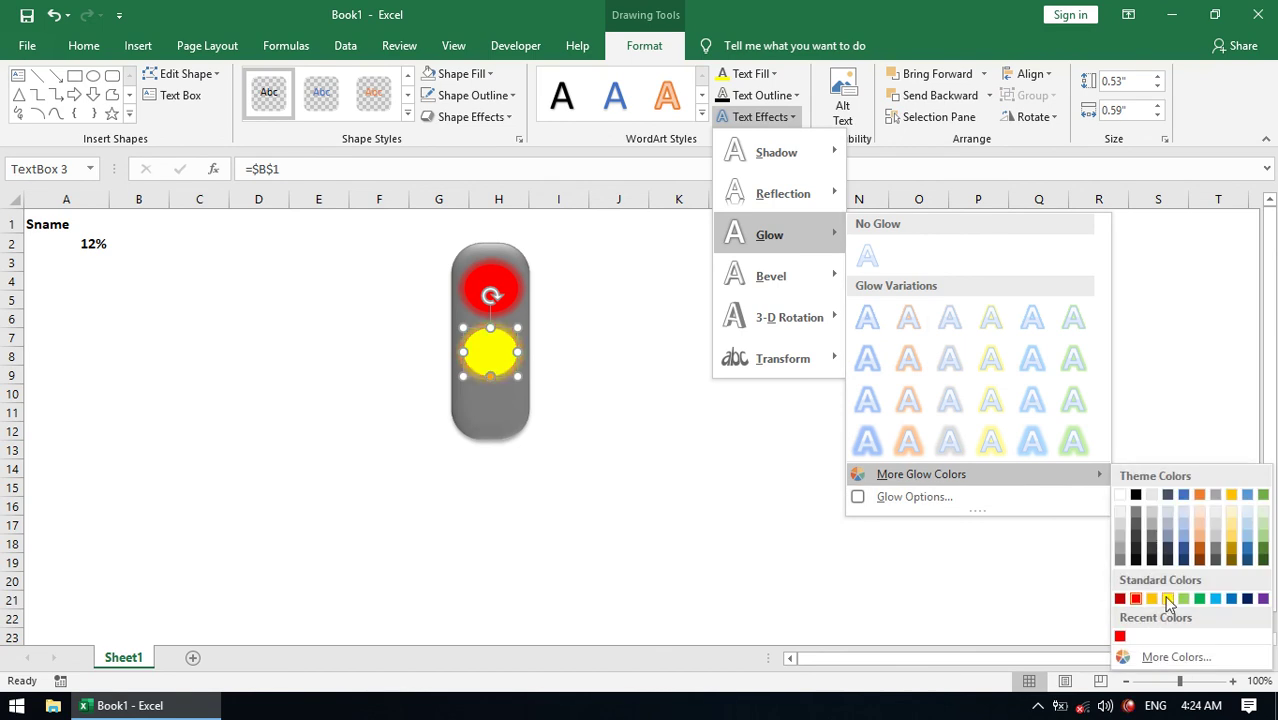
pyautogui.click(1169, 599)
pyautogui.click(753, 446)
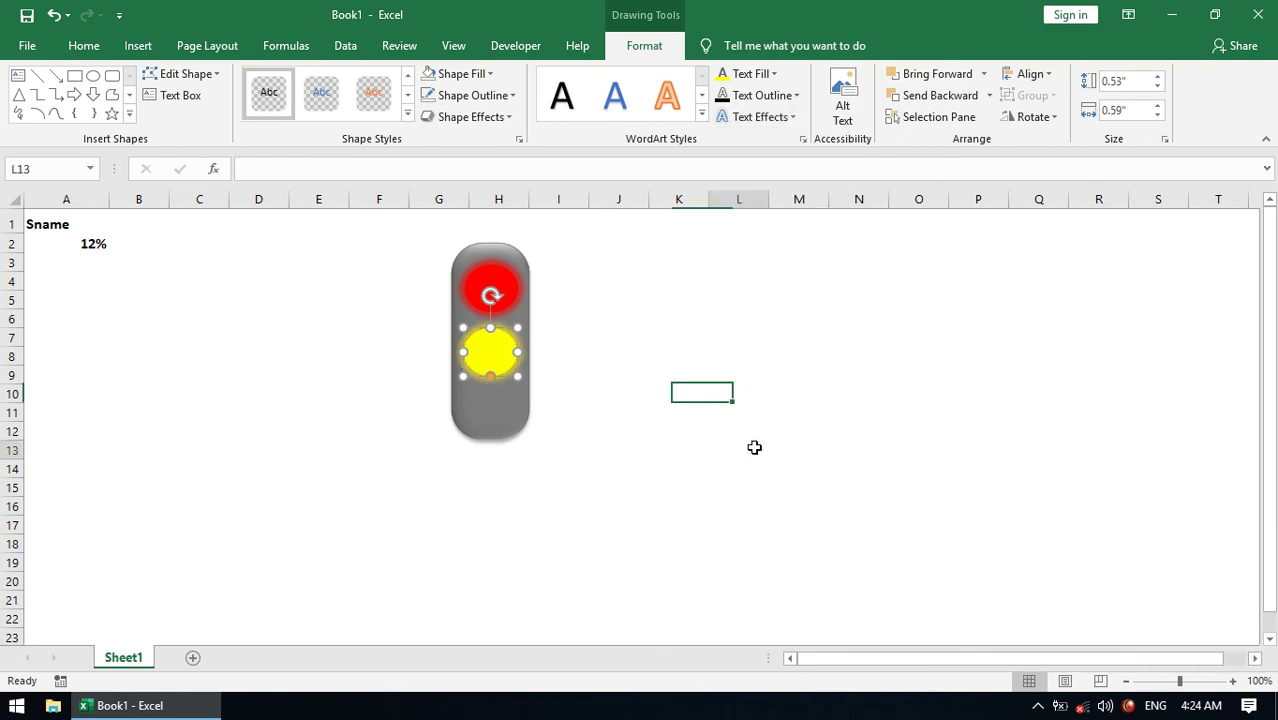
# Step: Copy the yellow light into the bottom slot and realign the three lights
pyautogui.click(500, 359)
pyautogui.moveTo(500, 359); pyautogui.dragTo(497, 407)
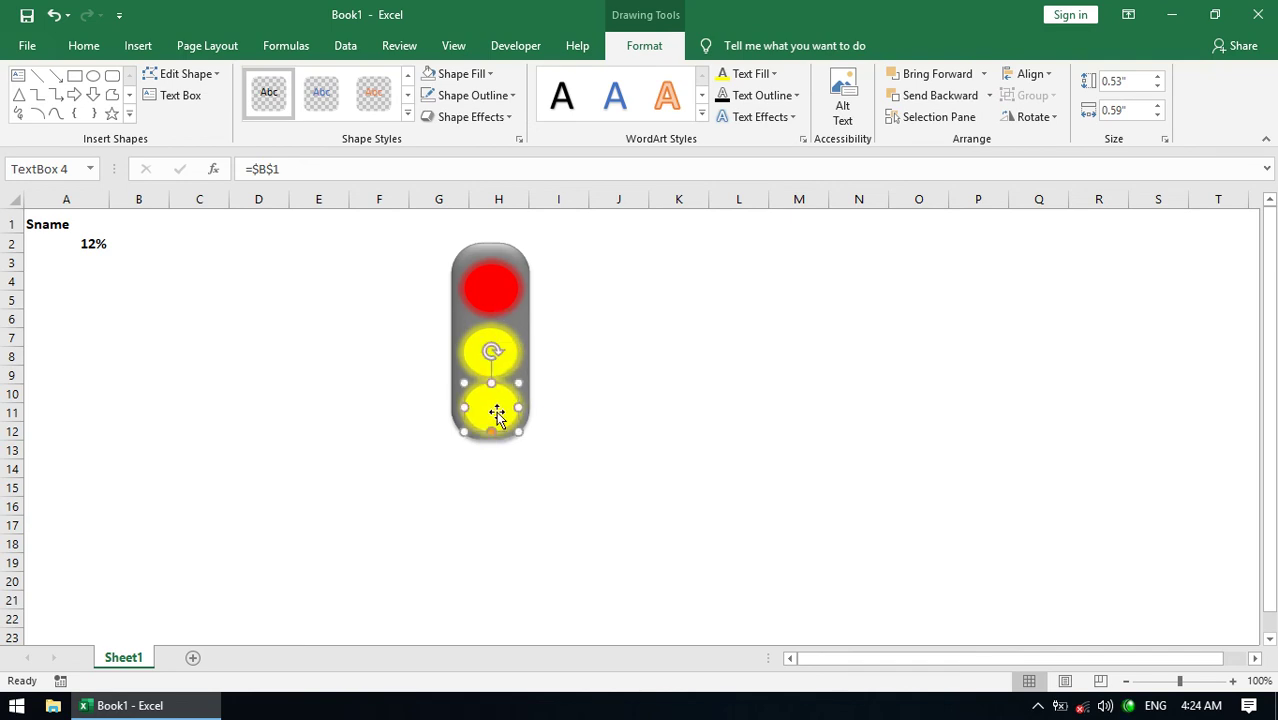
pyautogui.moveTo(496, 282); pyautogui.dragTo(497, 273)
pyautogui.moveTo(485, 338); pyautogui.dragTo(502, 342)
pyautogui.click(493, 400)
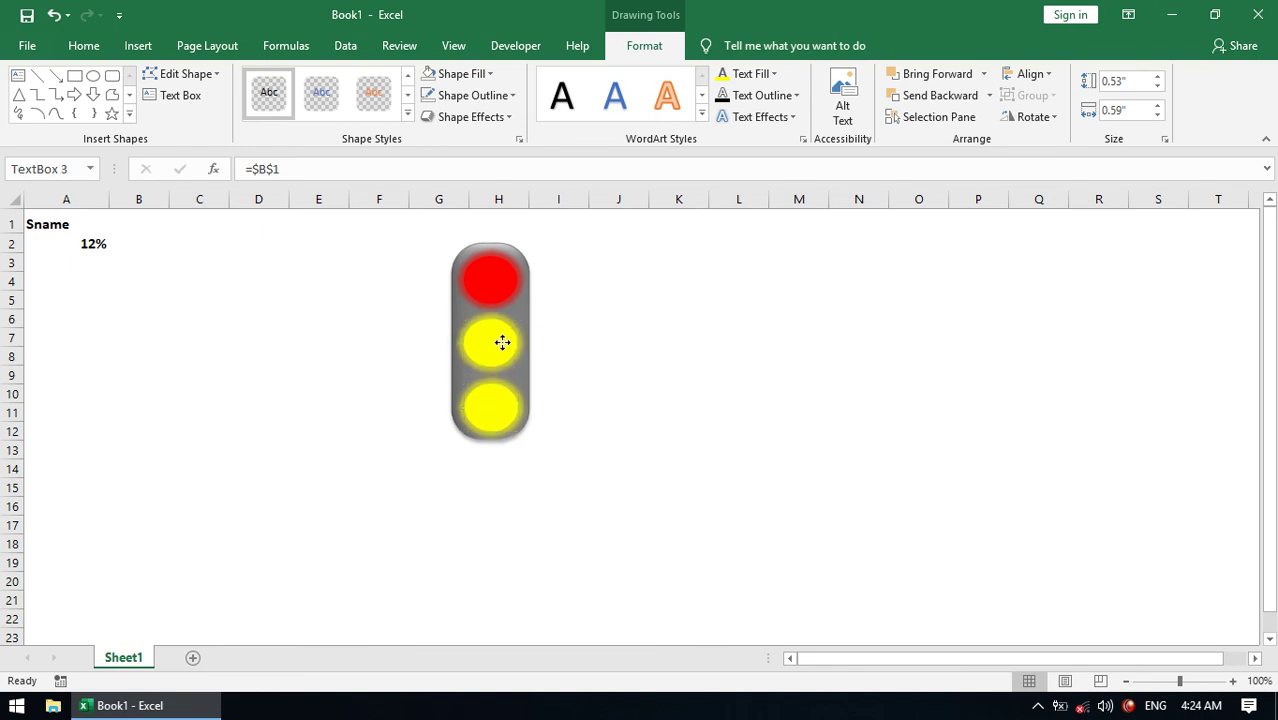
# Step: Give the bottom light a green text fill and a green glow
pyautogui.click(510, 406)
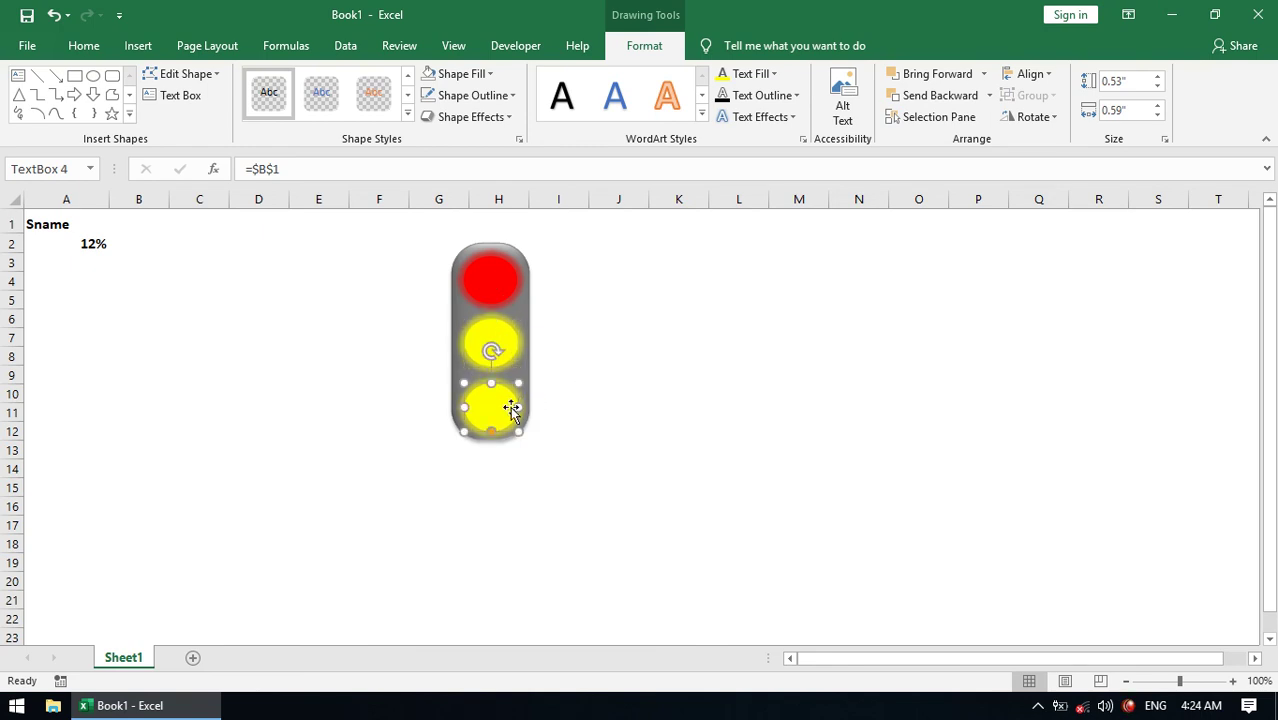
pyautogui.click(773, 74)
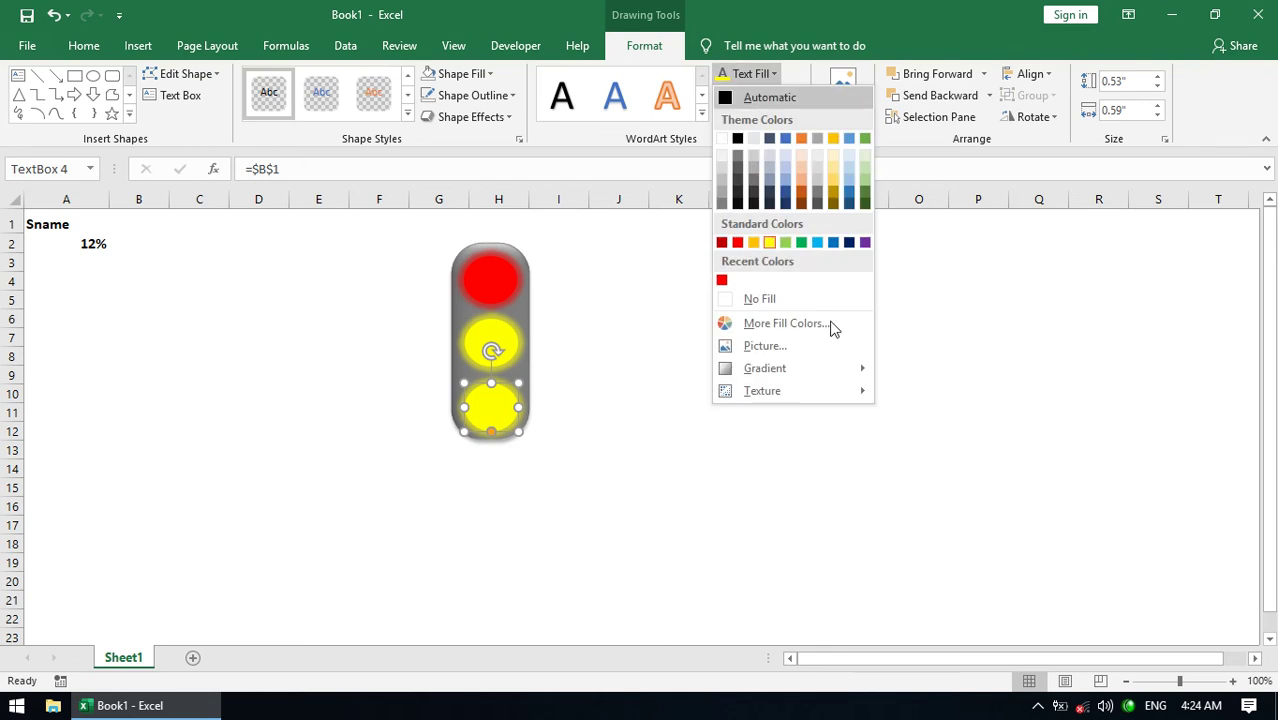
pyautogui.click(801, 242)
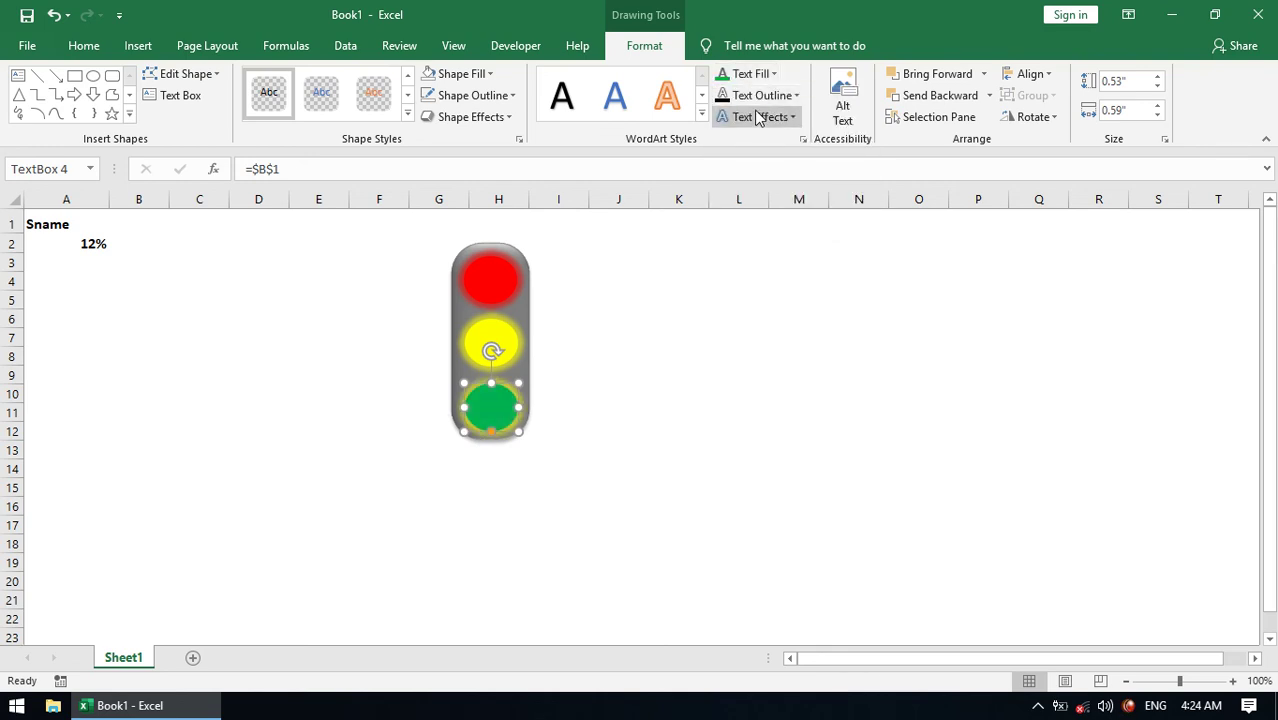
pyautogui.click(757, 118)
pyautogui.moveTo(778, 234)
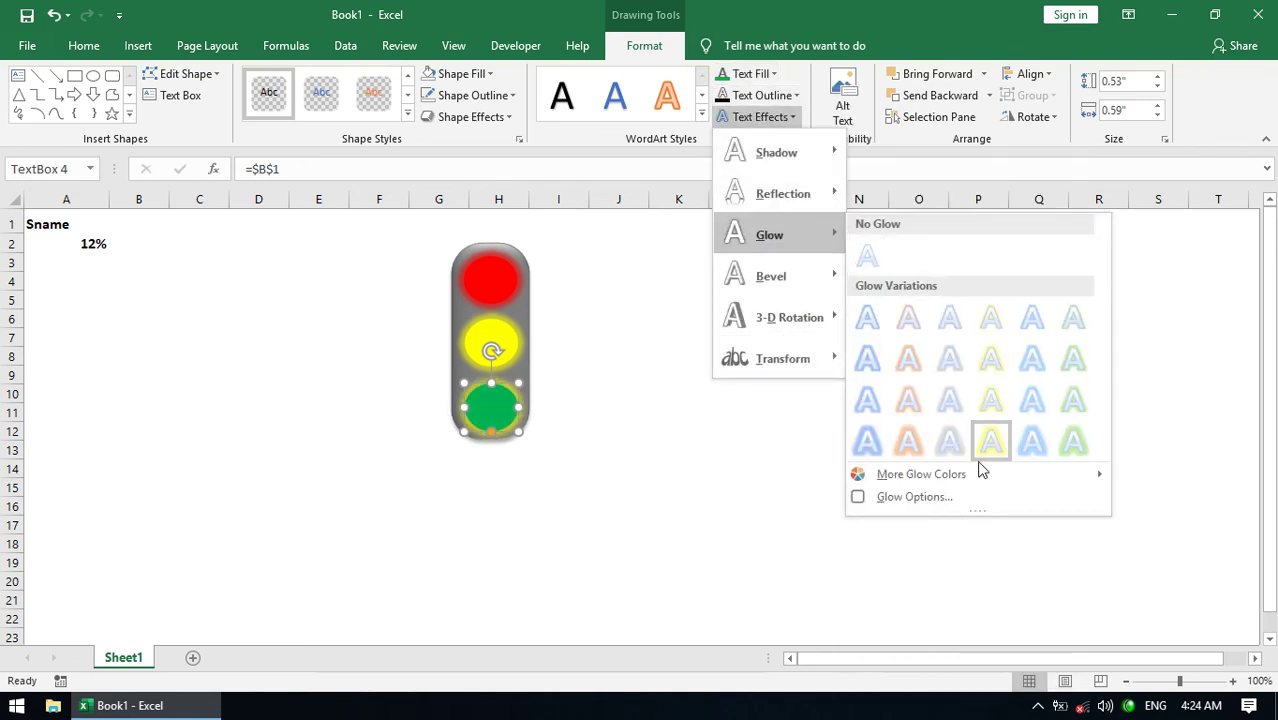
pyautogui.moveTo(921, 474)
pyautogui.click(1200, 600)
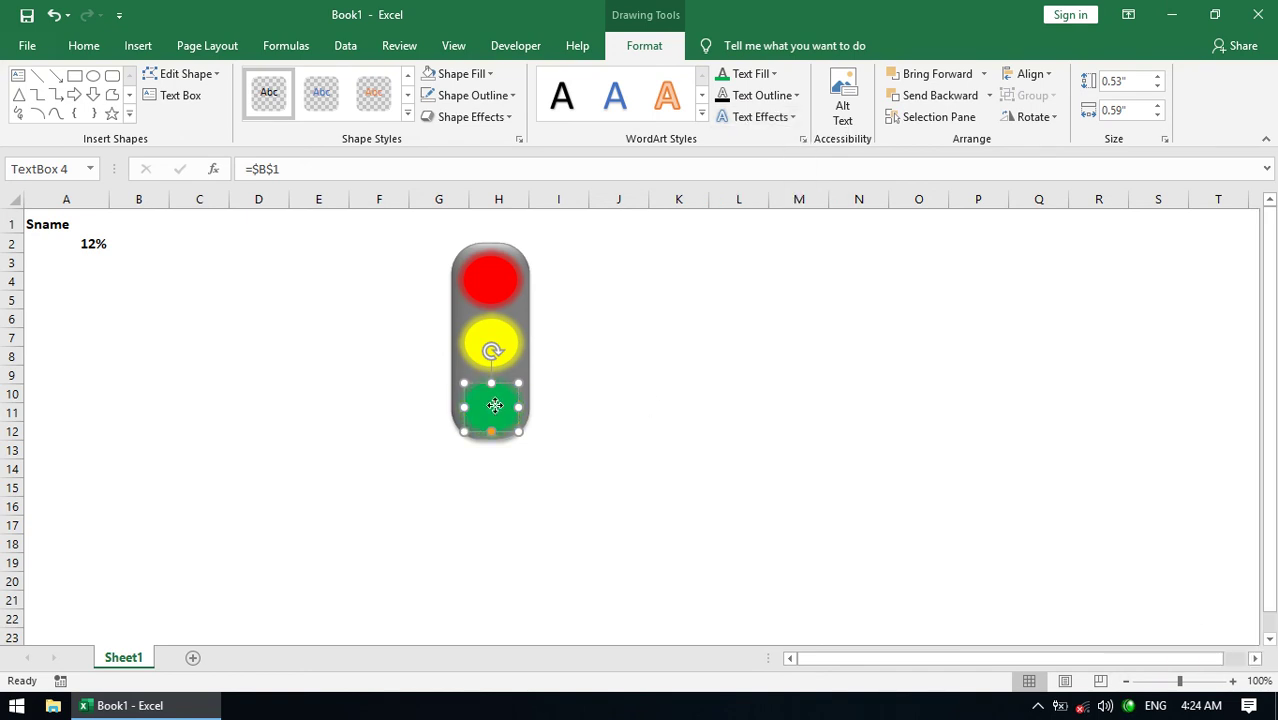
pyautogui.moveTo(495, 404); pyautogui.dragTo(495, 401)
pyautogui.click(643, 316)
pyautogui.click(466, 353)
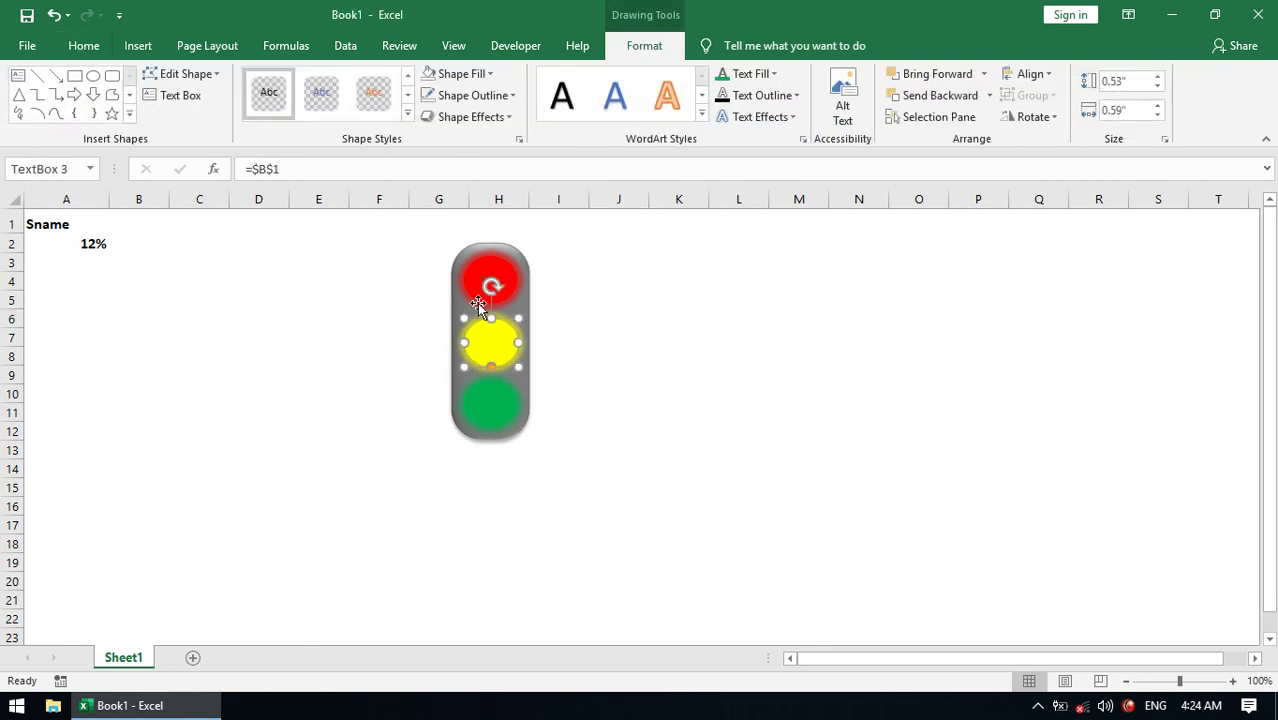
# Step: Change the yellow light's formula to =$C$1 and the green light's to =$D$1
pyautogui.click(263, 169)
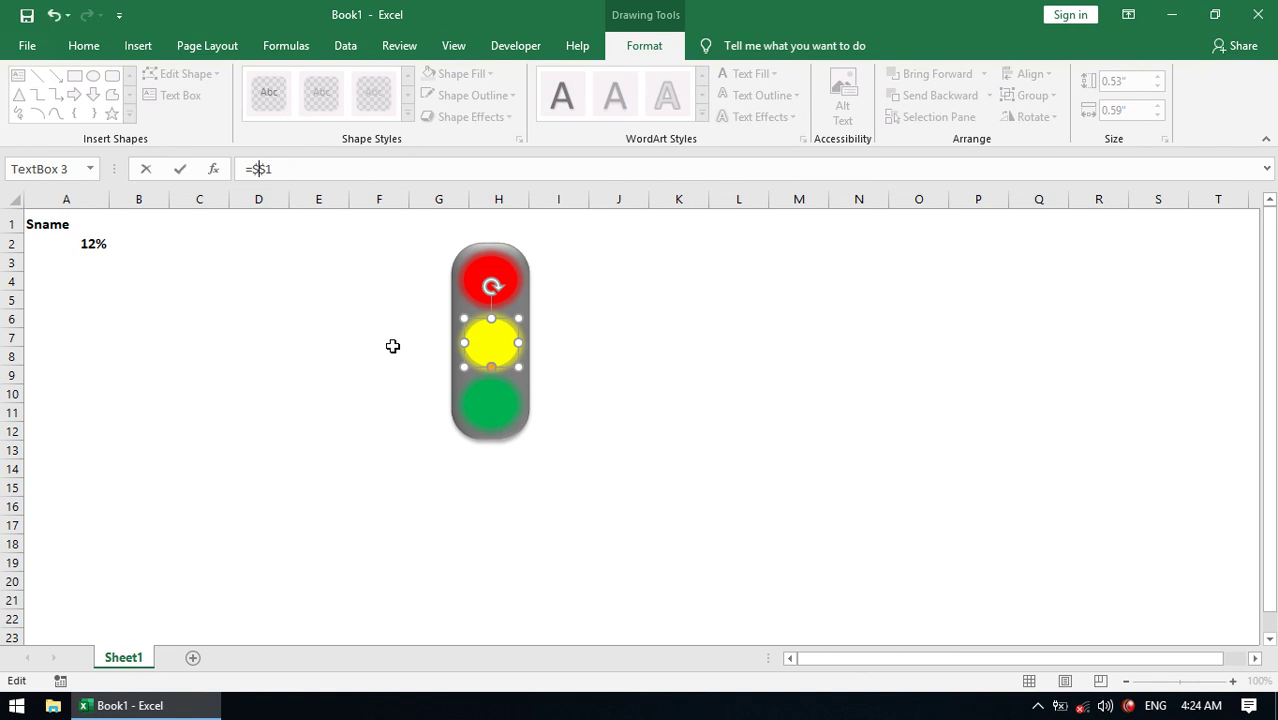
pyautogui.write('c')
pyautogui.press('Return')
pyautogui.click(496, 412)
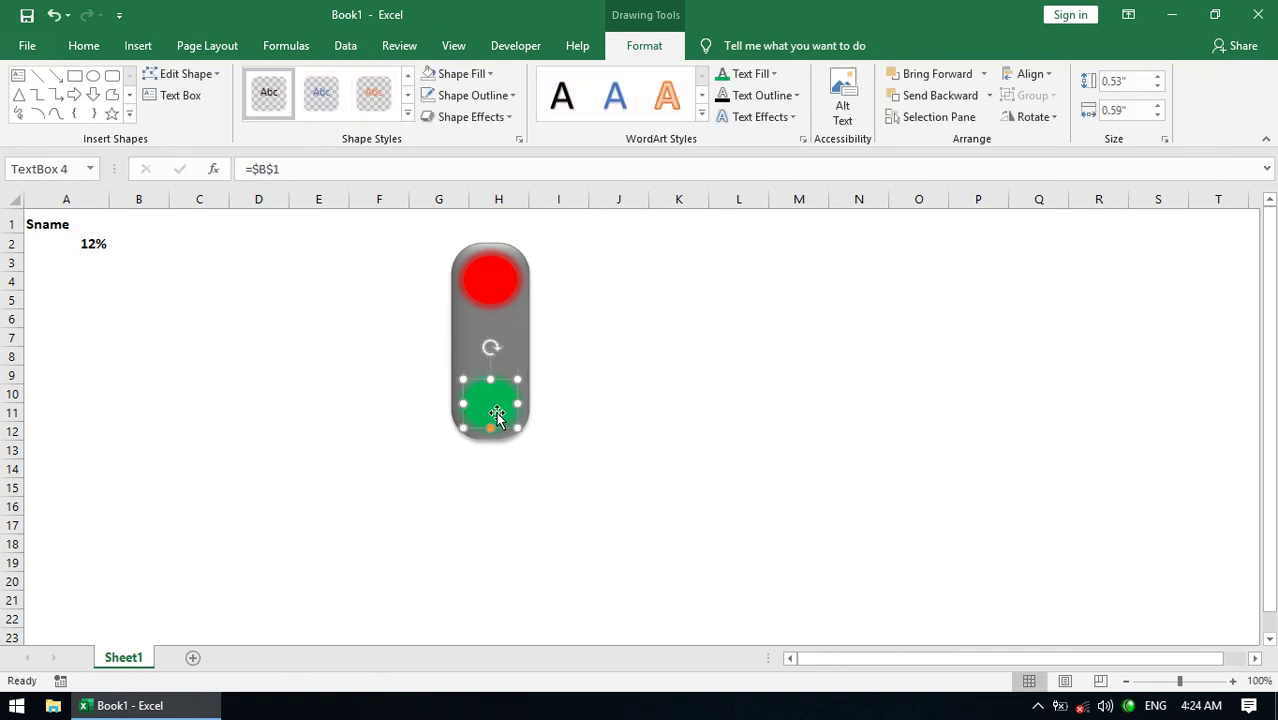
pyautogui.click(268, 169)
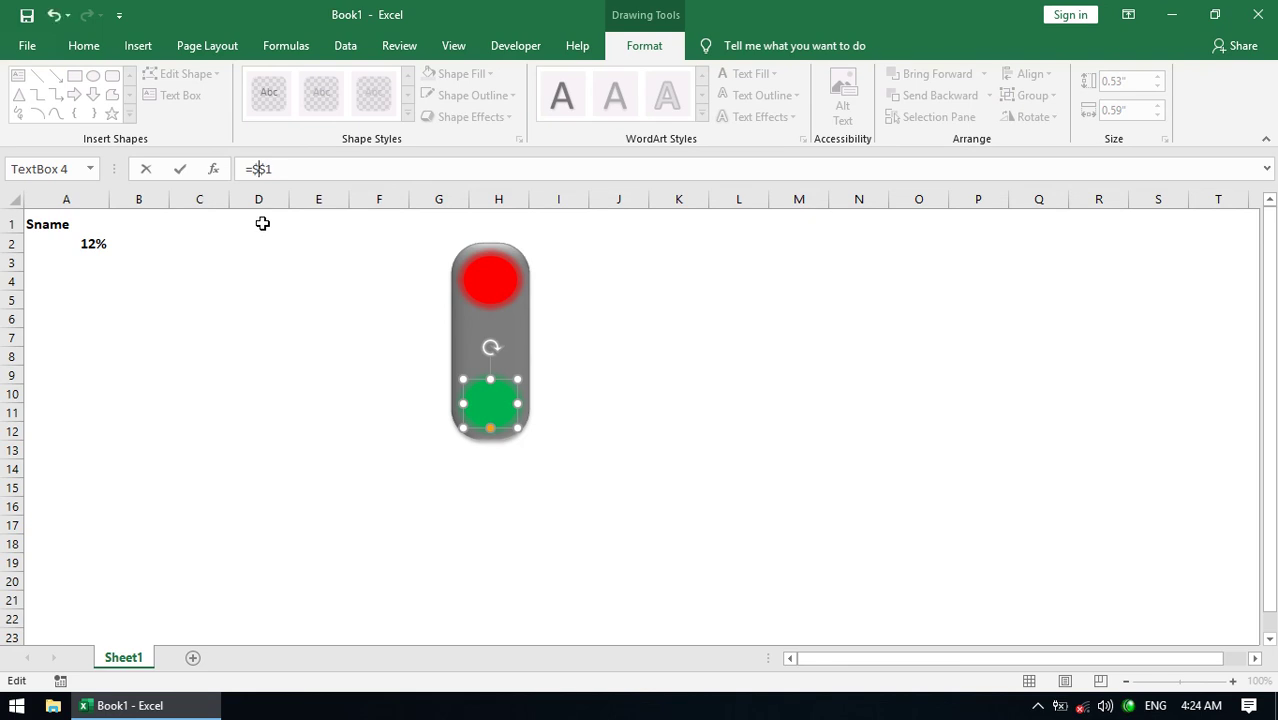
pyautogui.write('d')
pyautogui.press('Return')
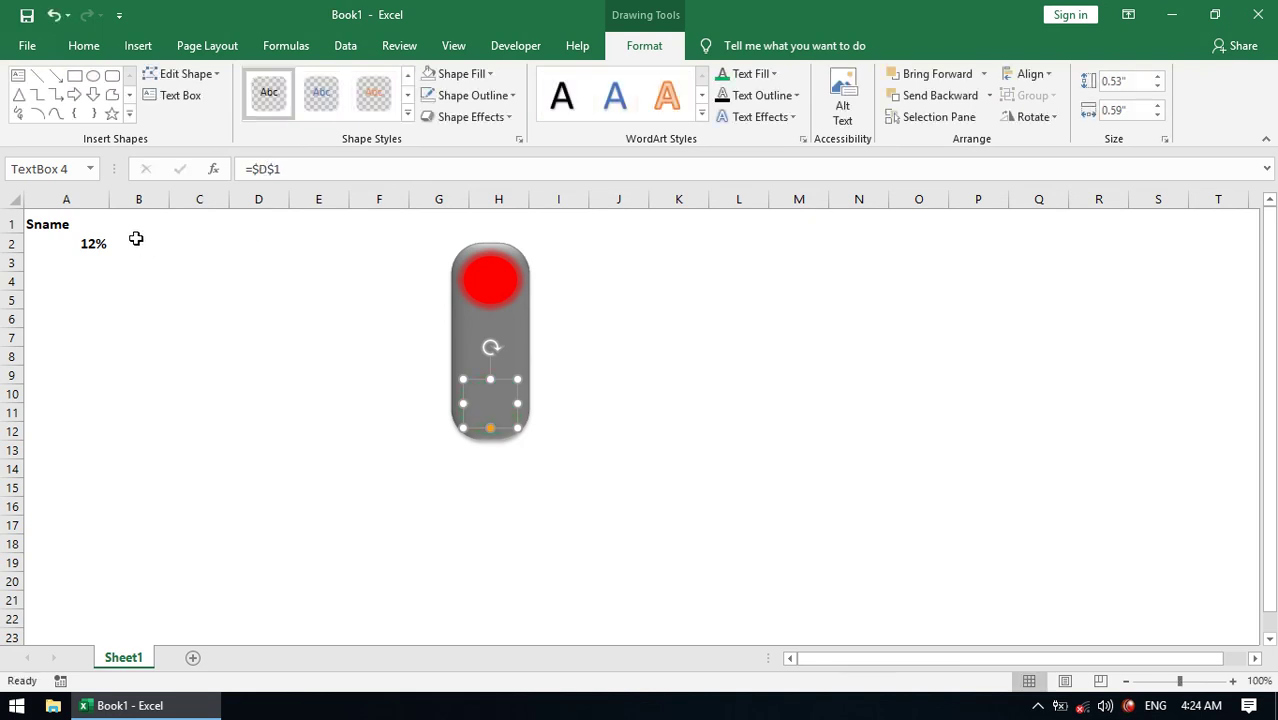
pyautogui.click(104, 246)
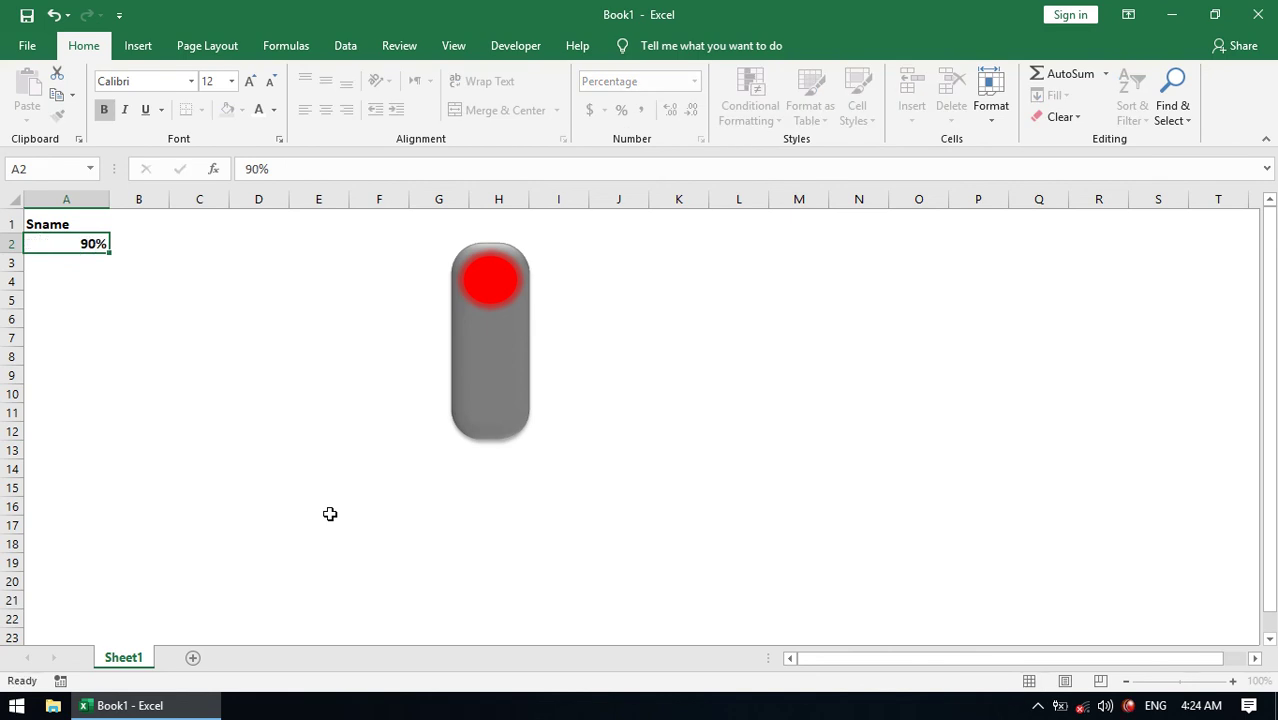
# Step: Set the percentage in A2 to 90%
pyautogui.write('90')
pyautogui.press('Return')
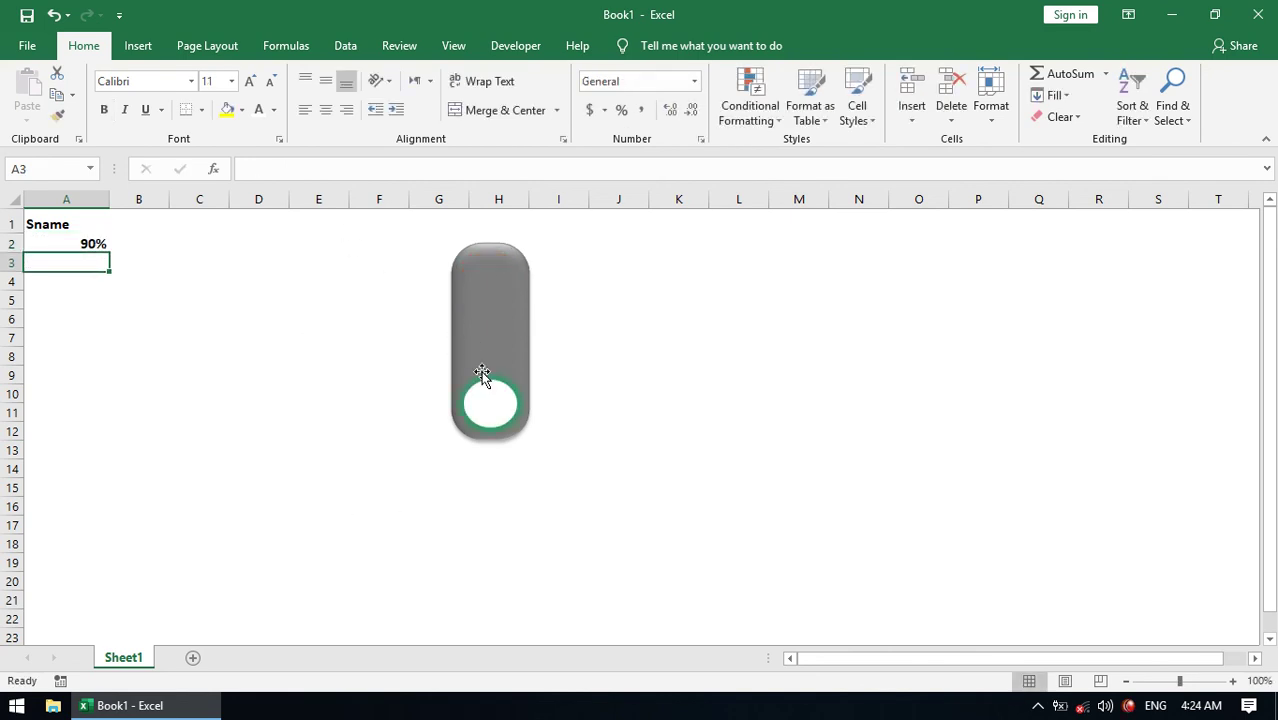
pyautogui.click(498, 410)
# Step: Colour the helper indicators red in B1, yellow in C1 and green in D1
pyautogui.moveTo(140, 215); pyautogui.dragTo(207, 218)
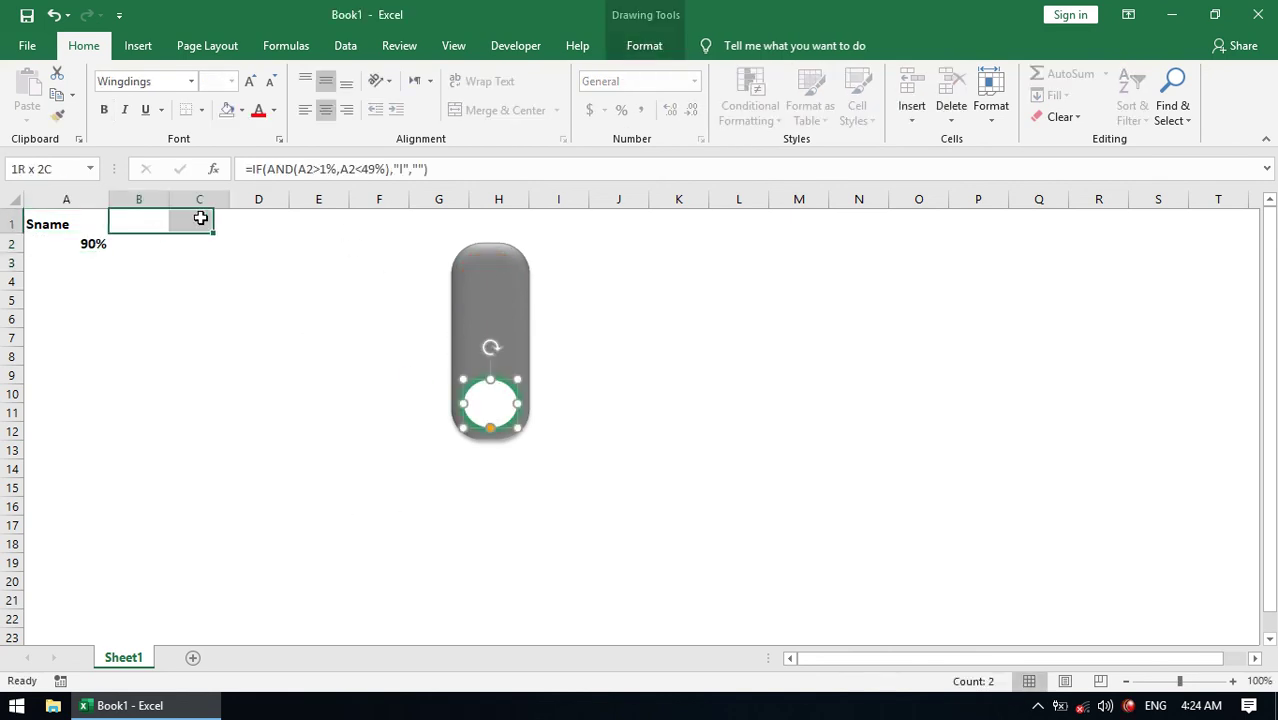
pyautogui.click(145, 215)
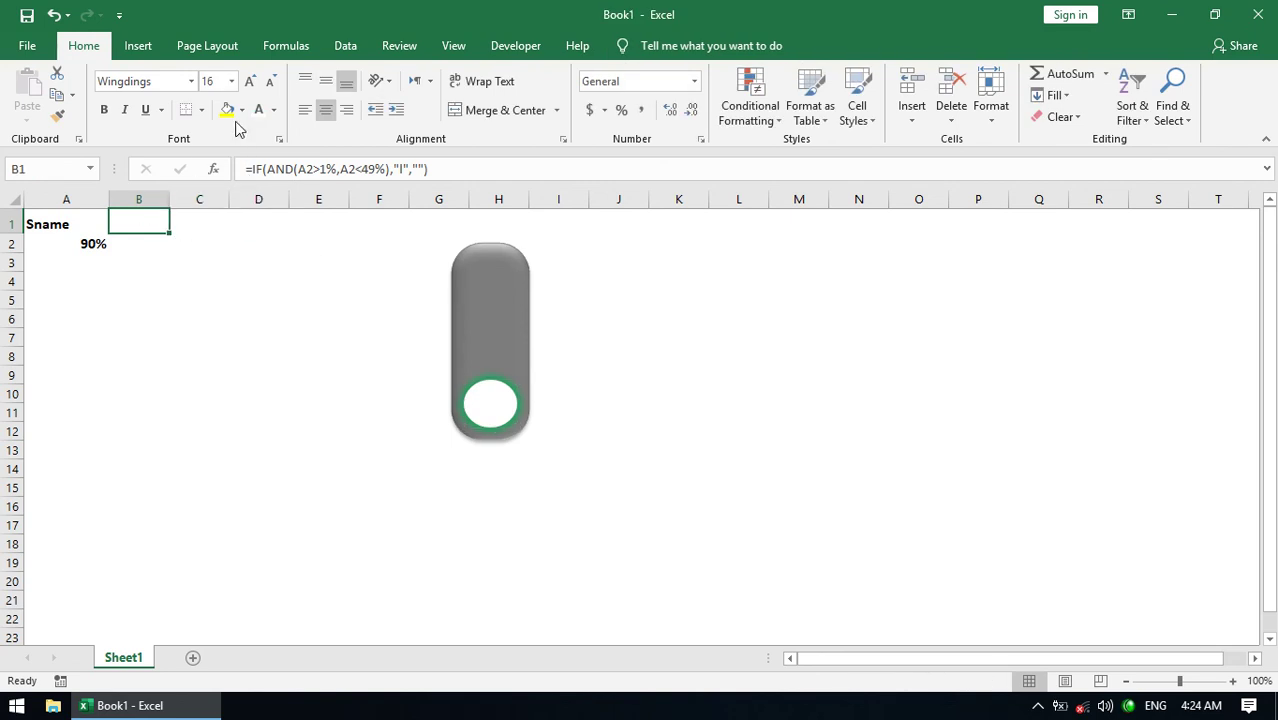
pyautogui.click(274, 110)
pyautogui.click(275, 280)
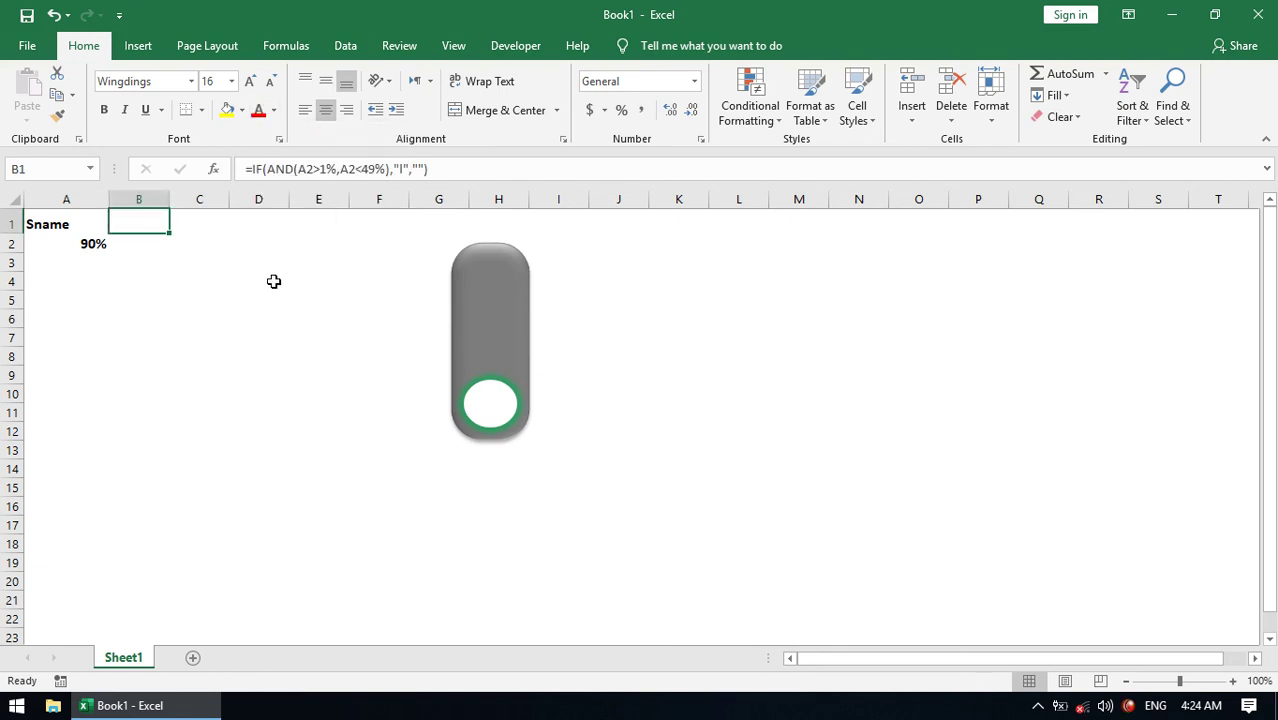
pyautogui.click(195, 218)
pyautogui.click(274, 111)
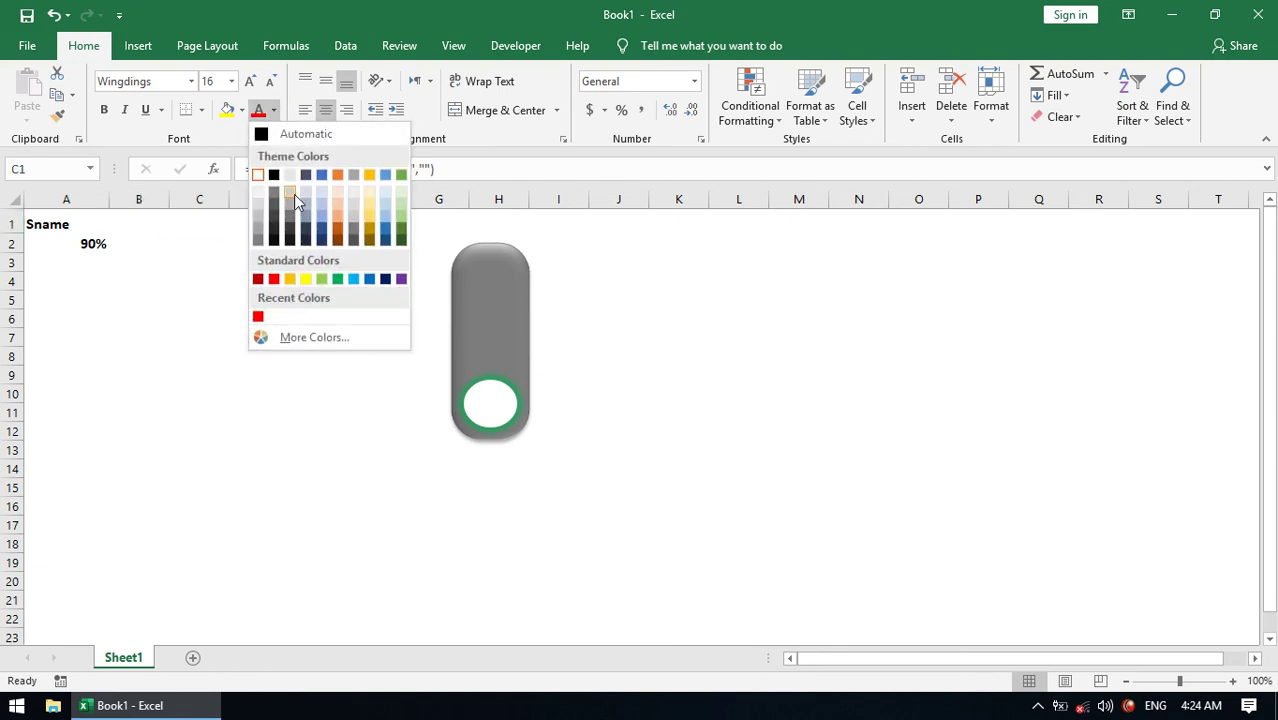
pyautogui.click(306, 279)
pyautogui.click(249, 218)
pyautogui.click(274, 111)
pyautogui.click(337, 279)
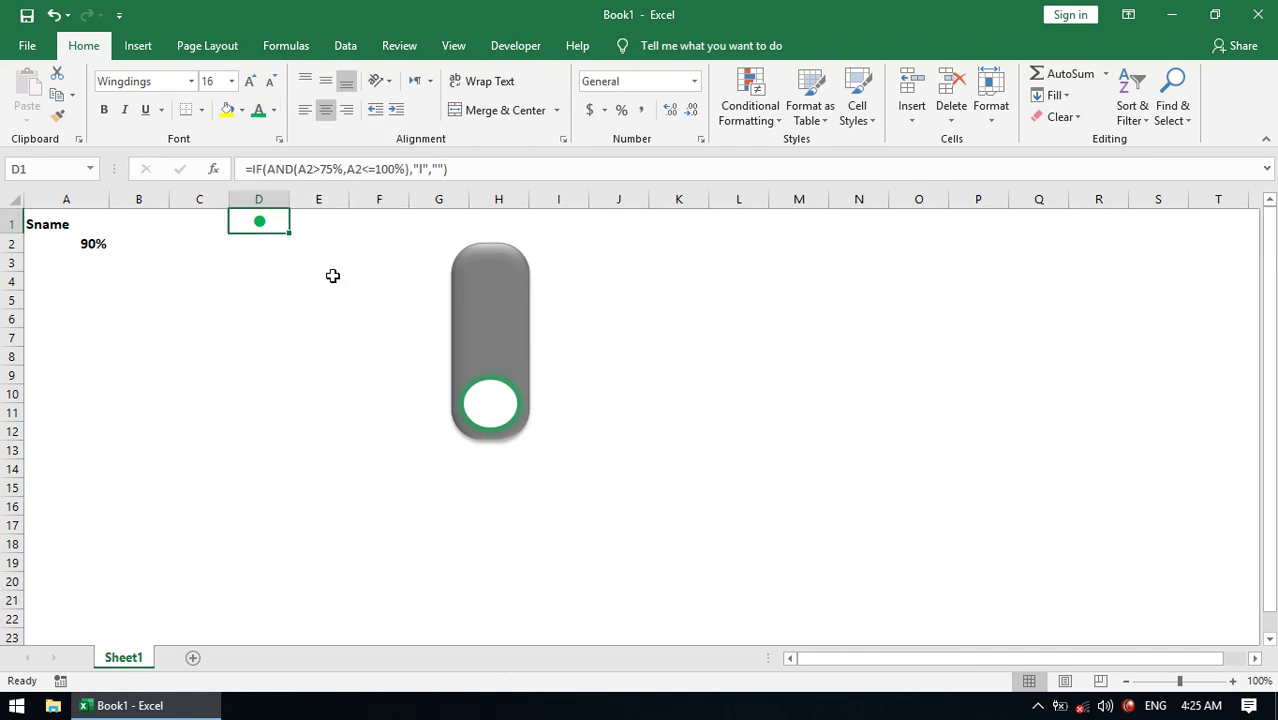
pyautogui.click(236, 278)
# Step: Collapse helper columns B through D to zero width
pyautogui.click(139, 212)
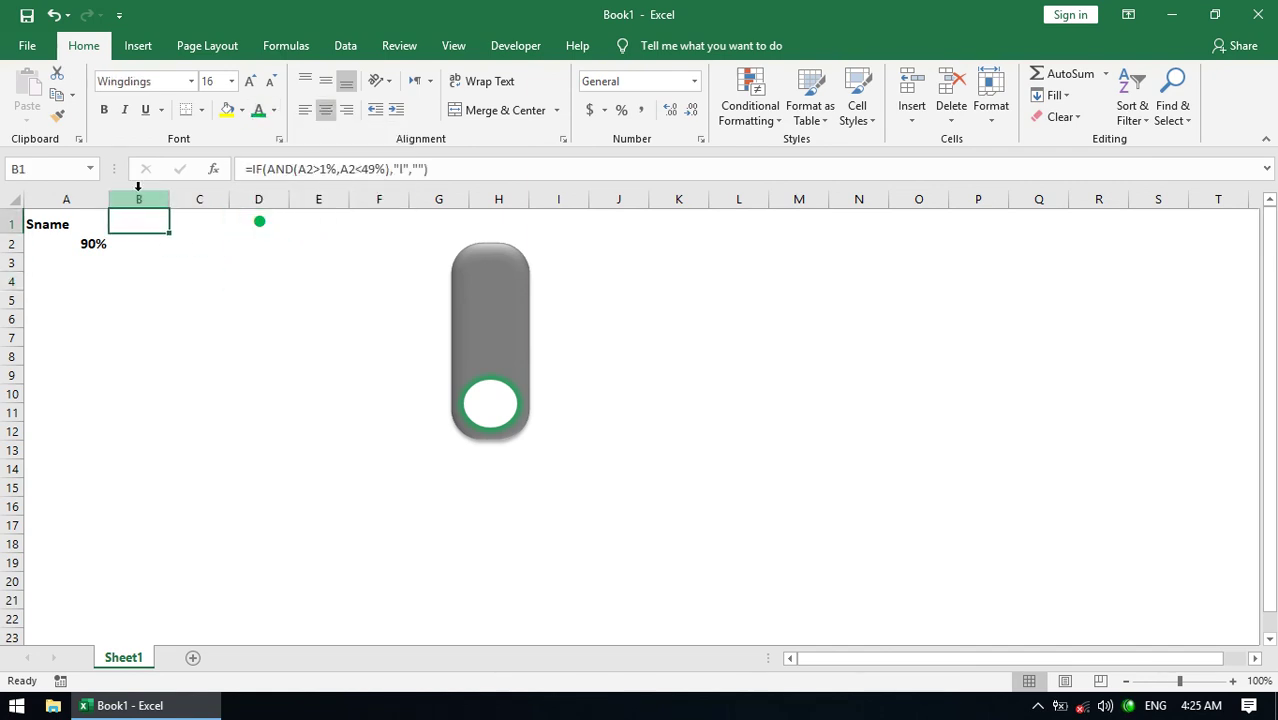
pyautogui.moveTo(138, 199); pyautogui.dragTo(251, 192)
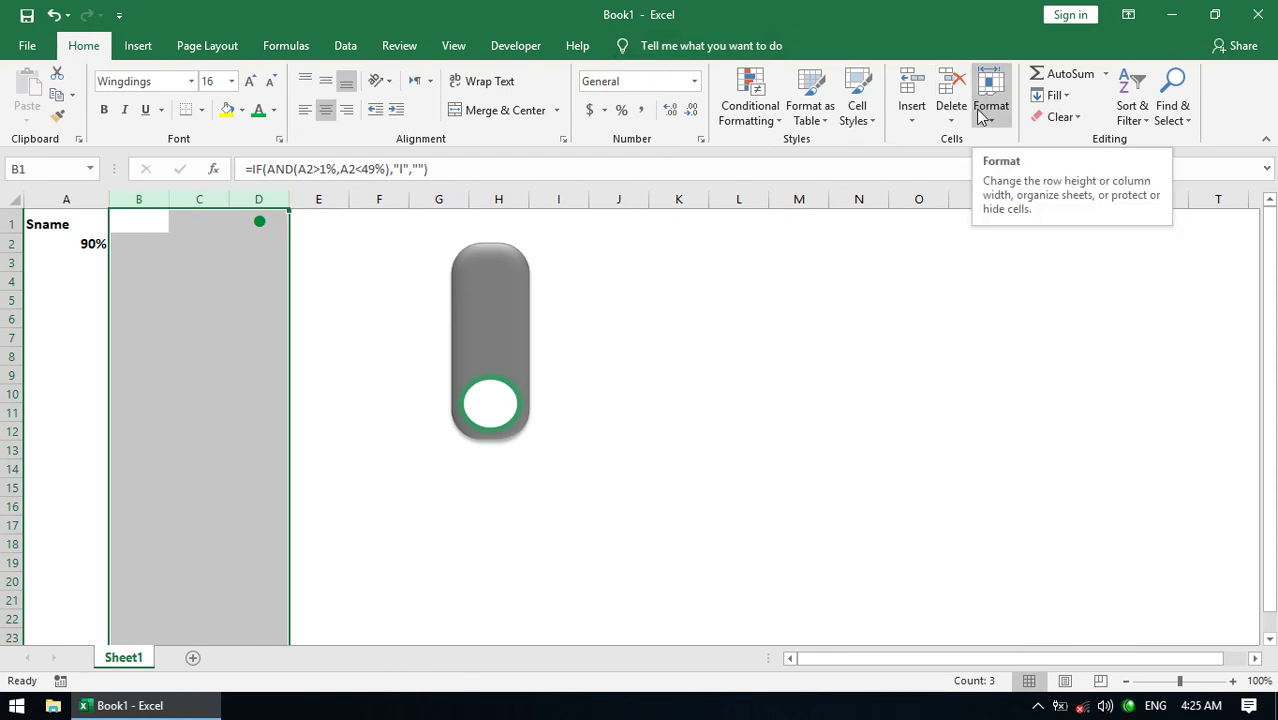
pyautogui.moveTo(286, 192); pyautogui.dragTo(149, 198)
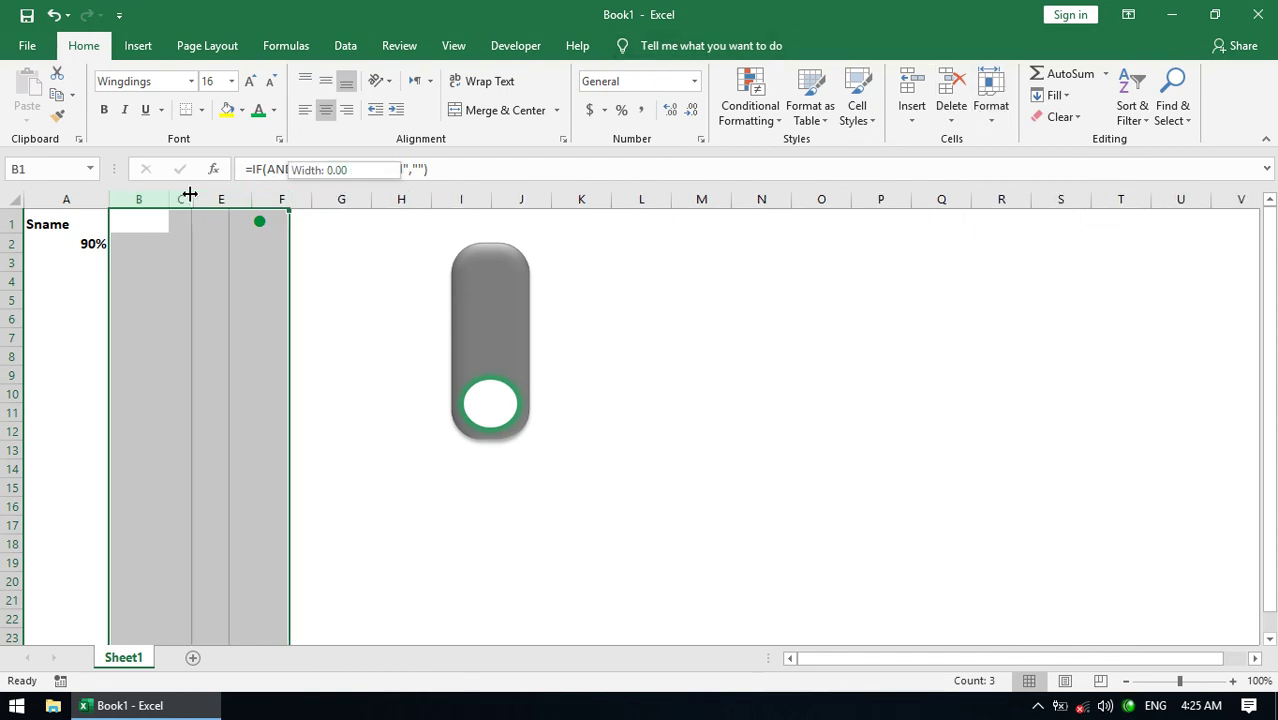
pyautogui.click(382, 425)
pyautogui.click(317, 403)
pyautogui.click(93, 244)
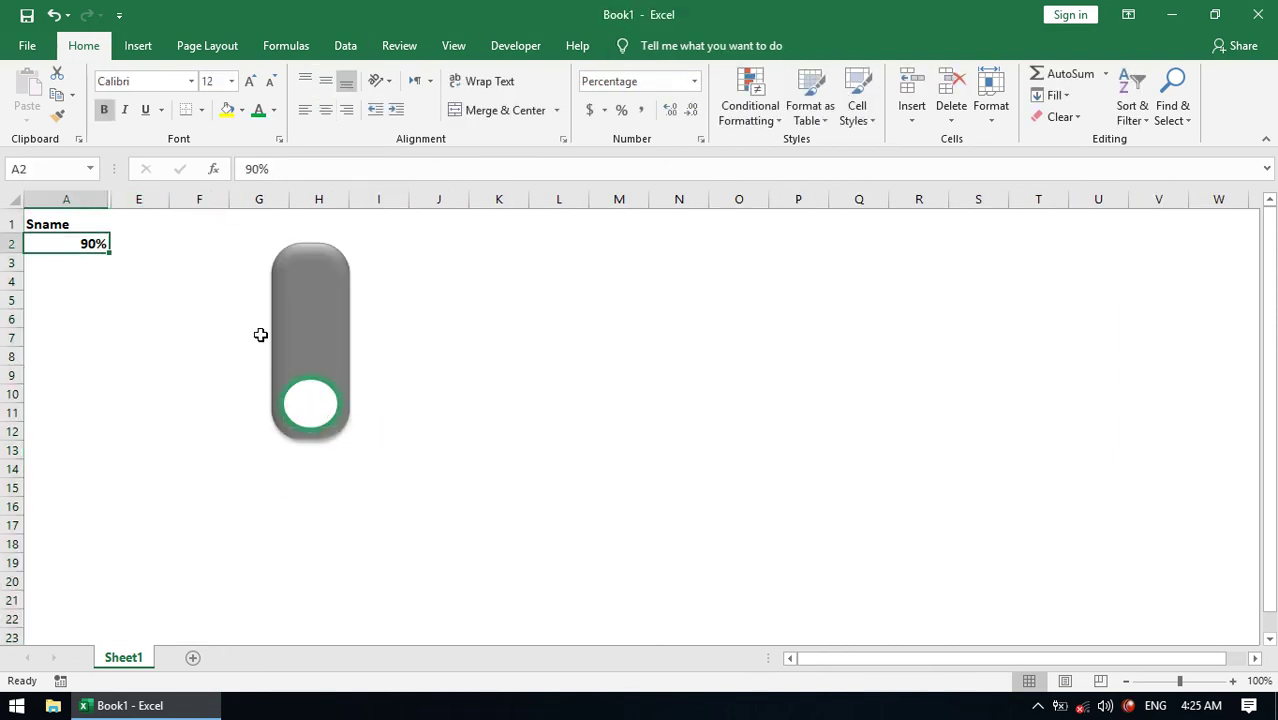
# Step: Set the bottom light's symbol to green text fill
pyautogui.click(340, 416)
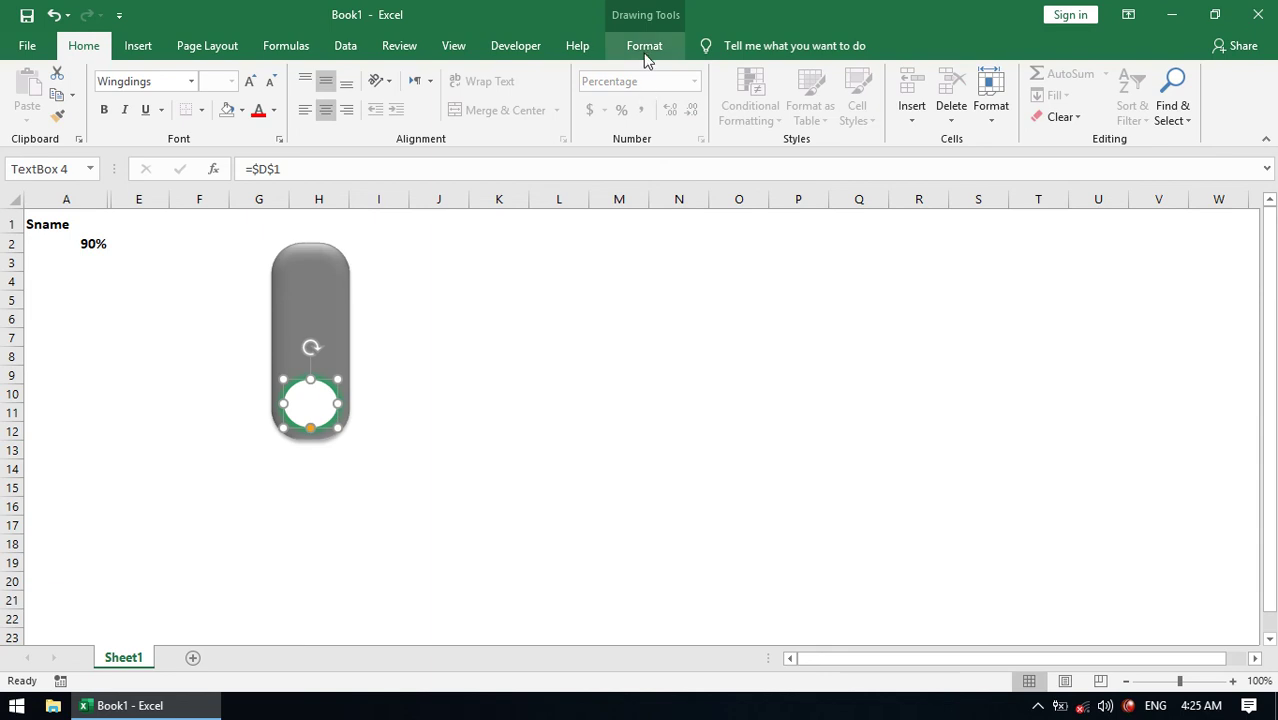
pyautogui.click(643, 50)
pyautogui.click(772, 74)
pyautogui.click(800, 243)
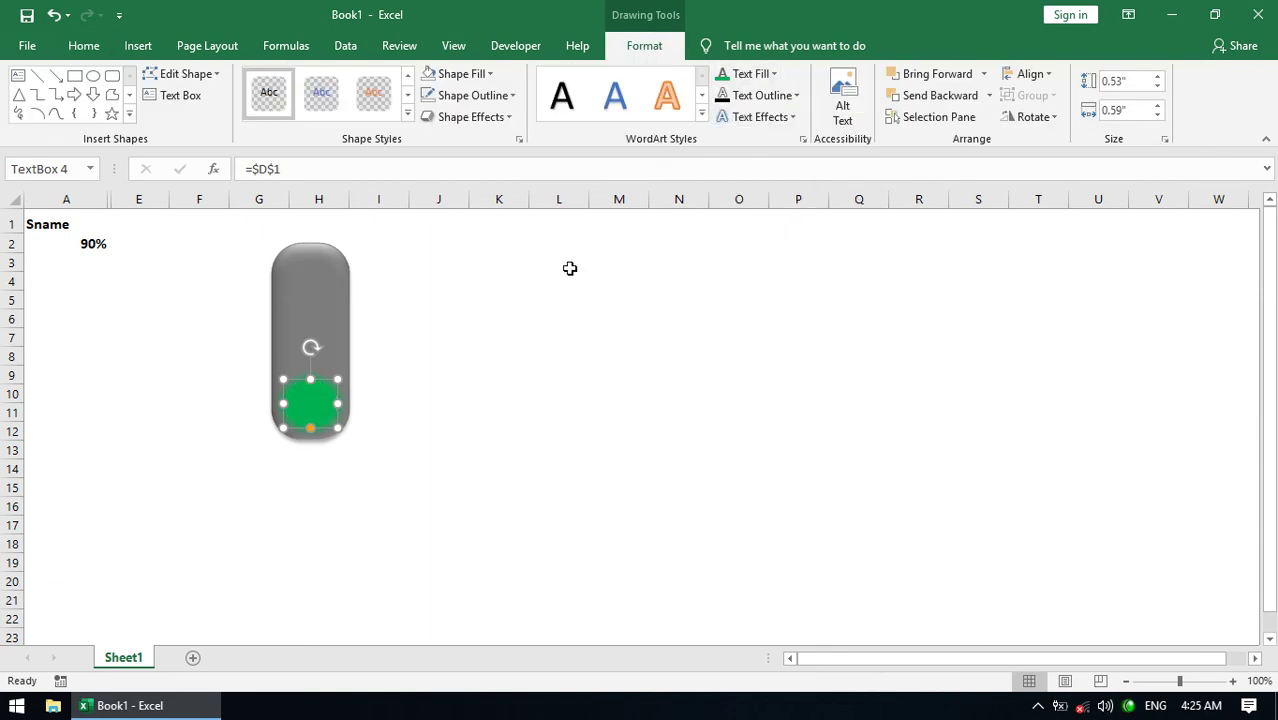
pyautogui.click(568, 265)
# Step: Test A2 at 45% and 76%, undo back to 45%, and unhide the helper column
pyautogui.click(83, 248)
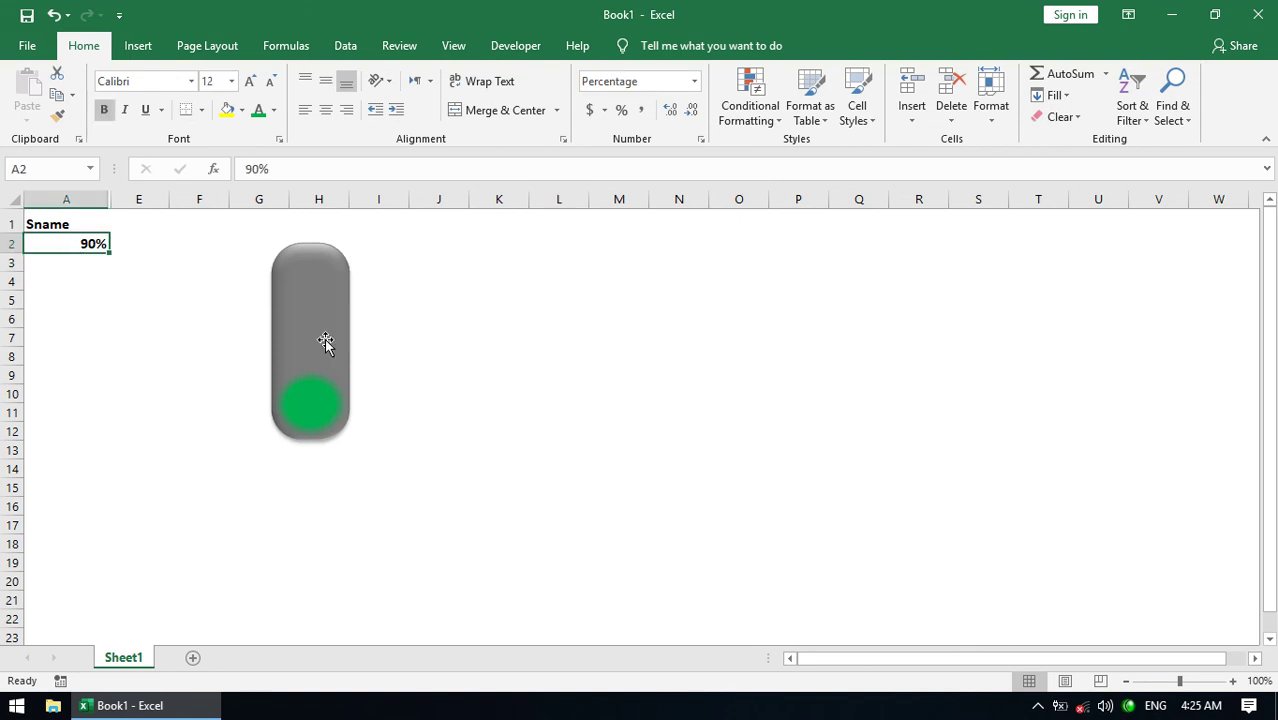
pyautogui.write('45')
pyautogui.press('Return')
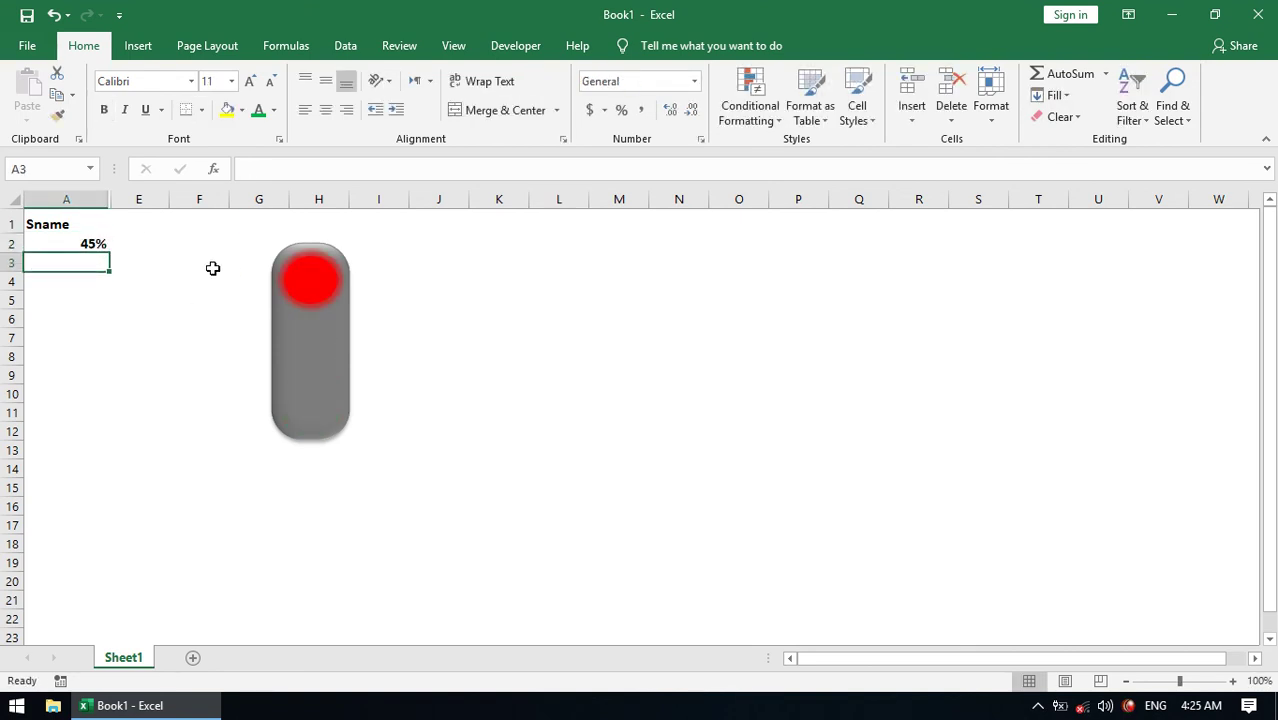
pyautogui.press('Up')
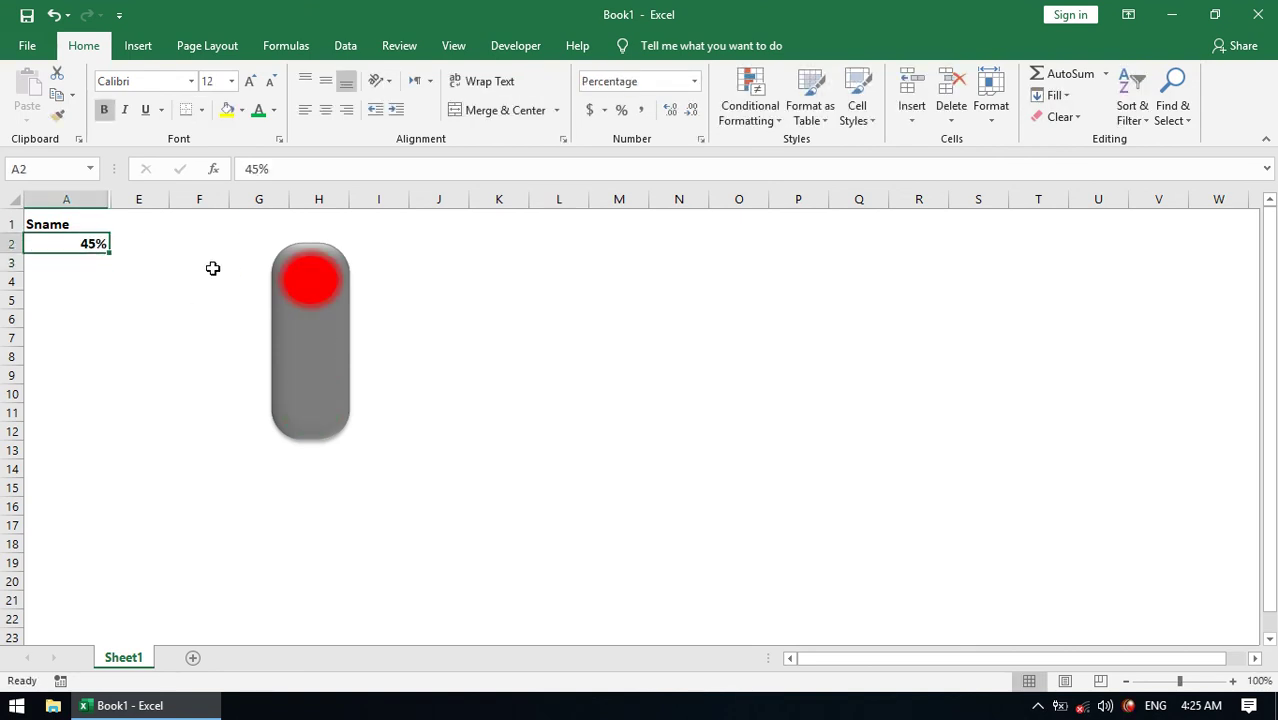
pyautogui.write('76')
pyautogui.press('Return')
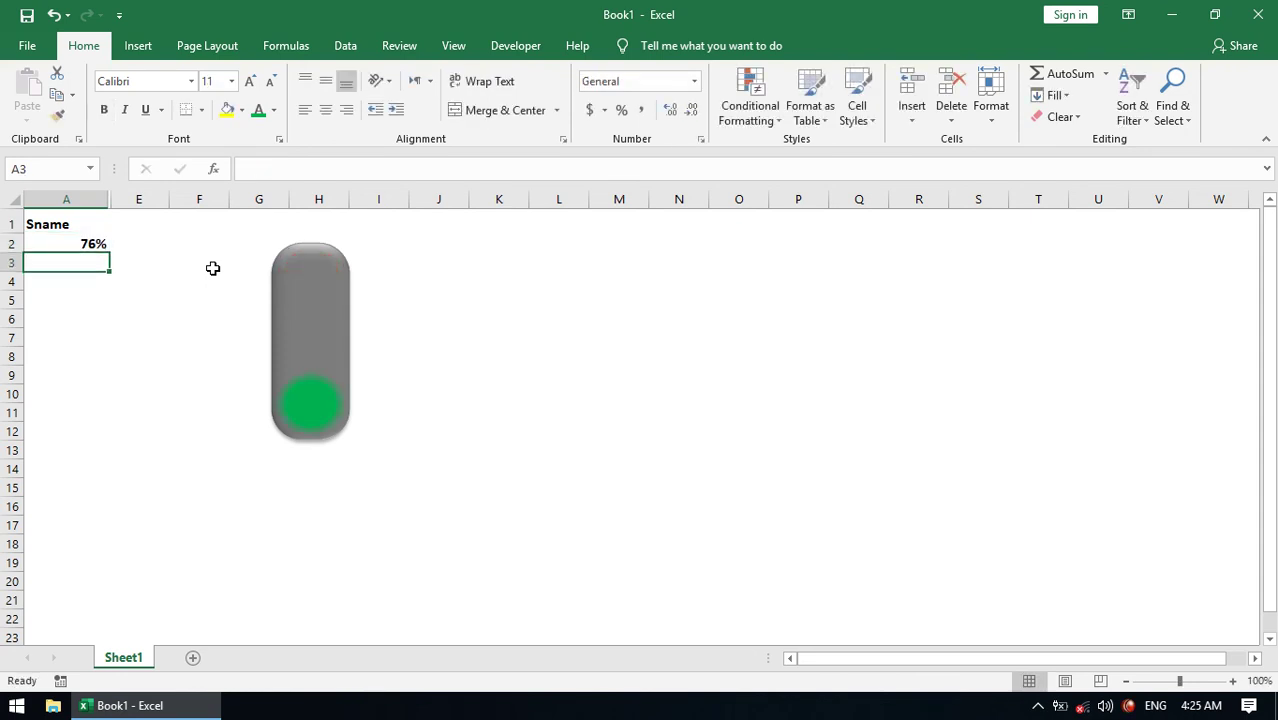
pyautogui.press('Up')
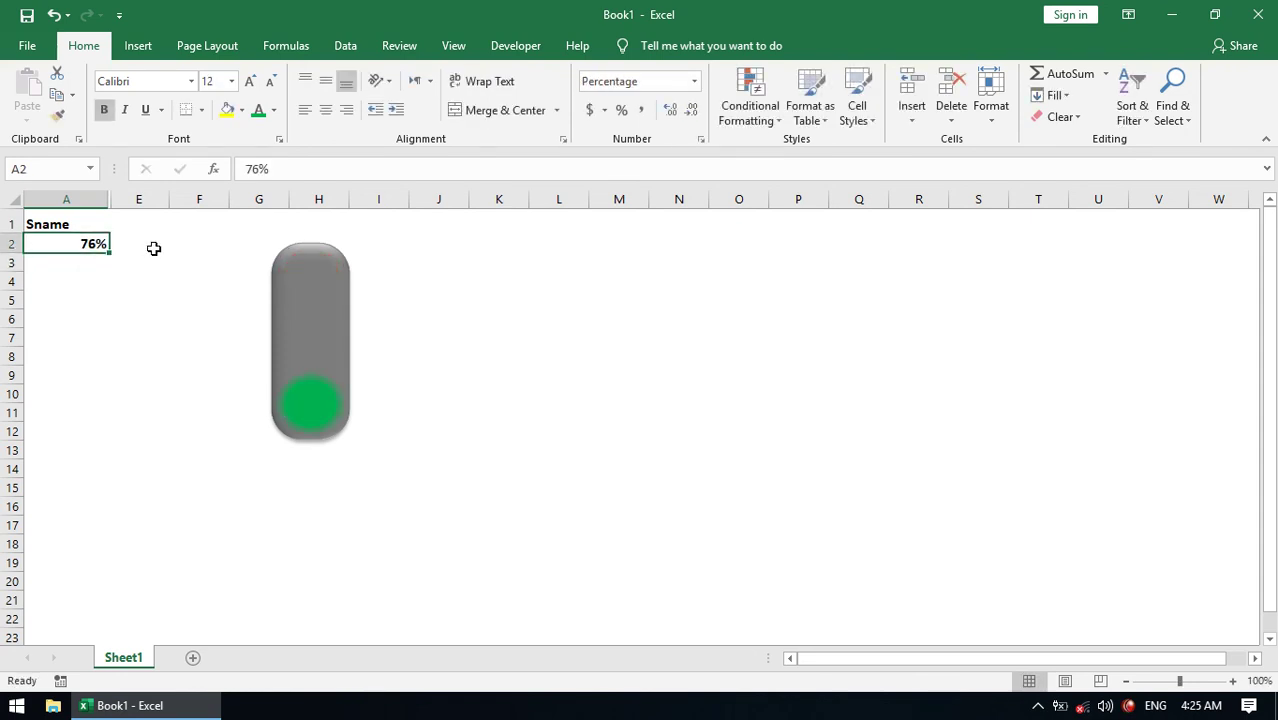
pyautogui.hotkey('ctrl', 'z')
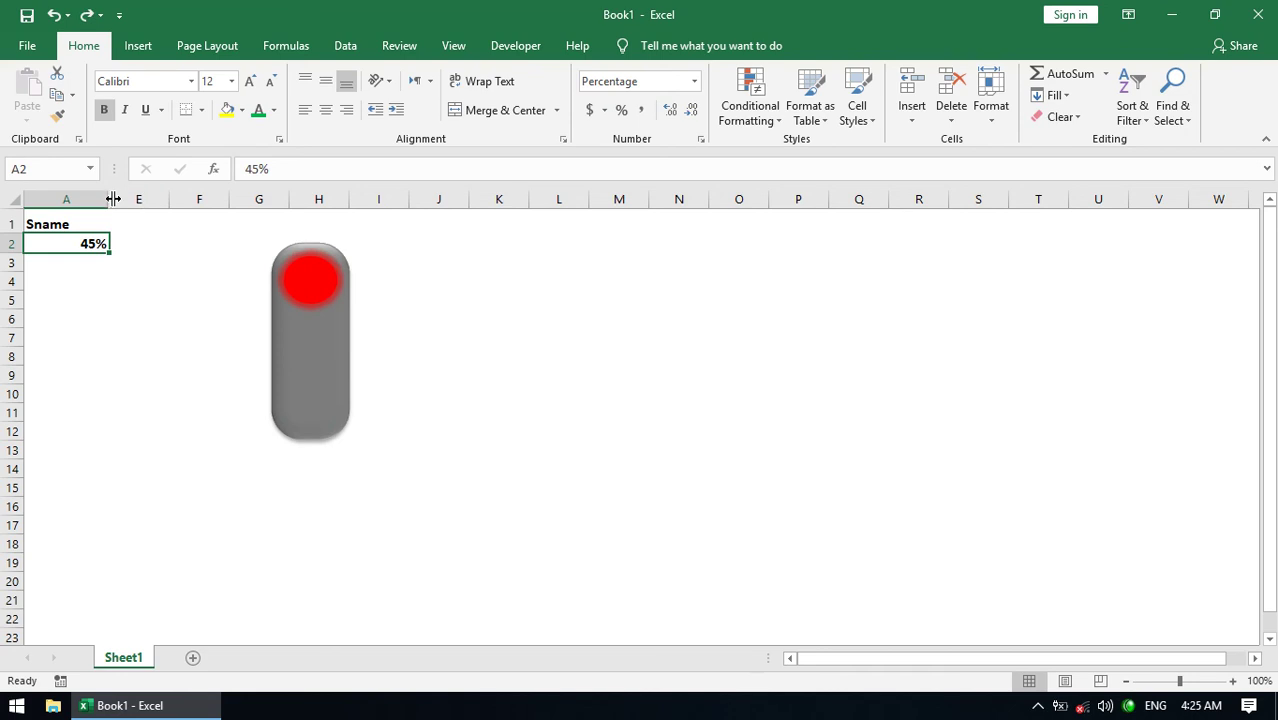
pyautogui.moveTo(111, 199); pyautogui.dragTo(164, 200)
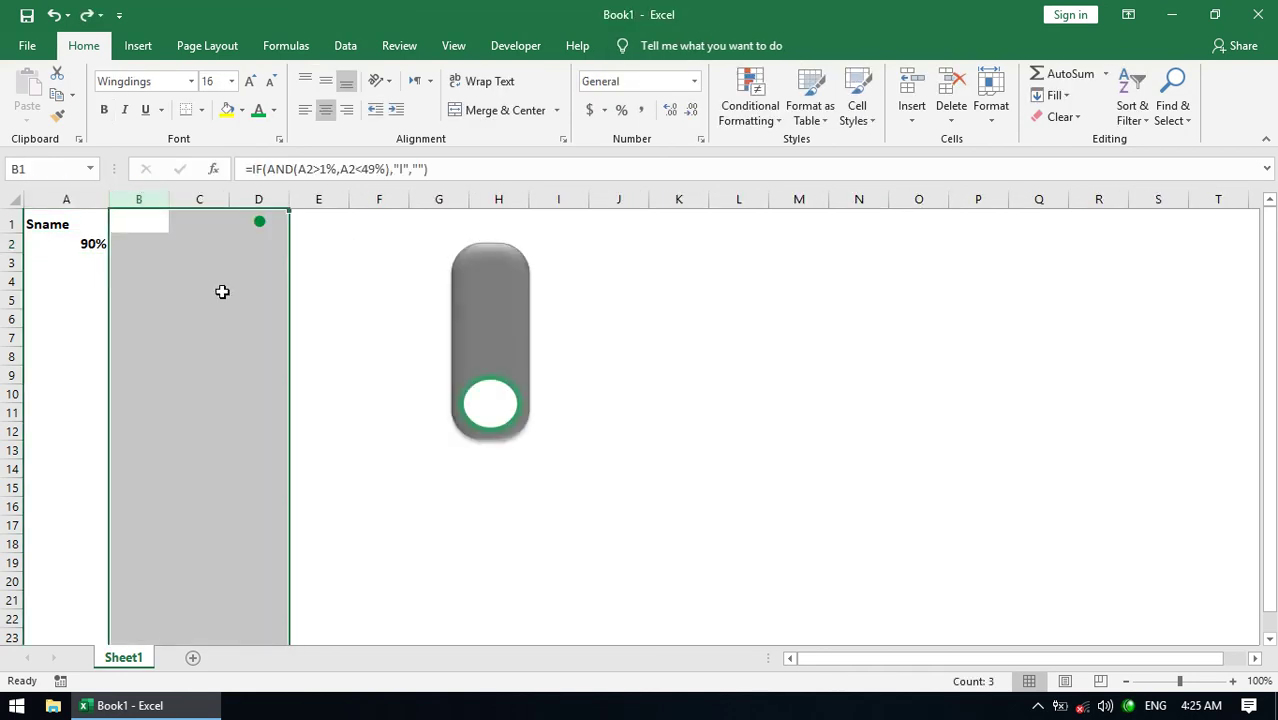
# Step: Enter 76% in A2, check C1's formula, and collapse columns C and D
pyautogui.click(219, 284)
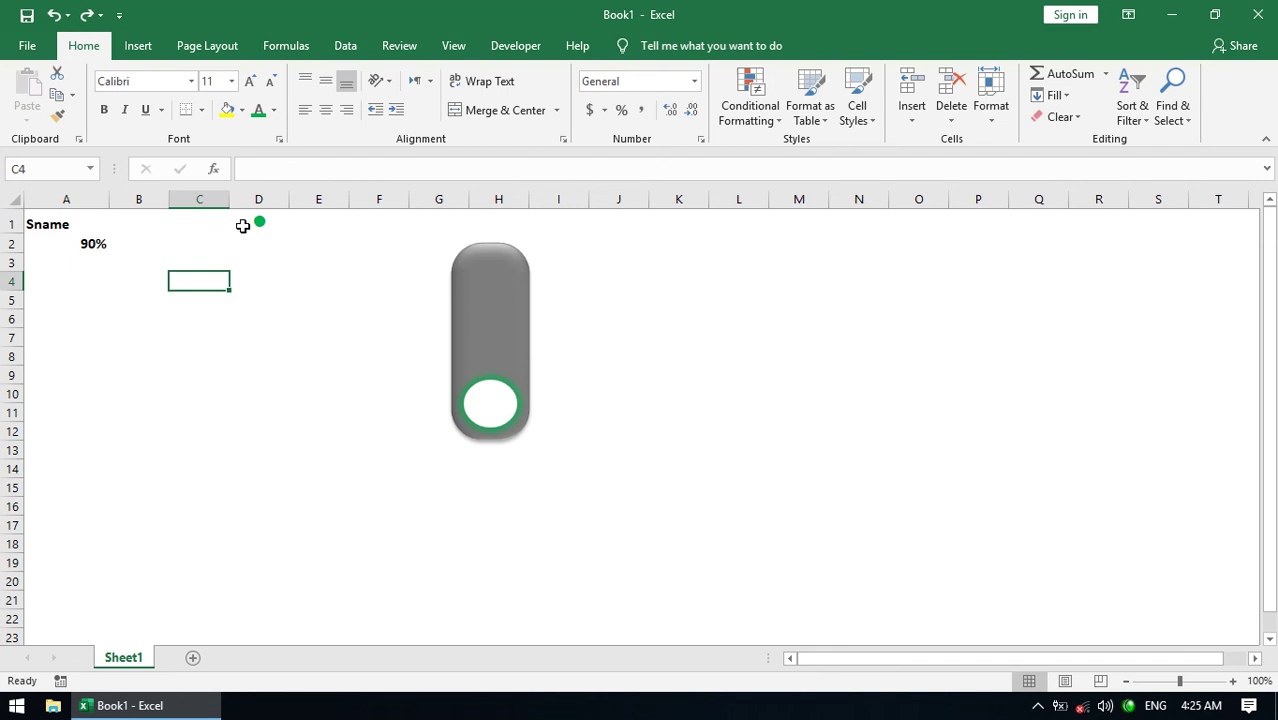
pyautogui.click(87, 250)
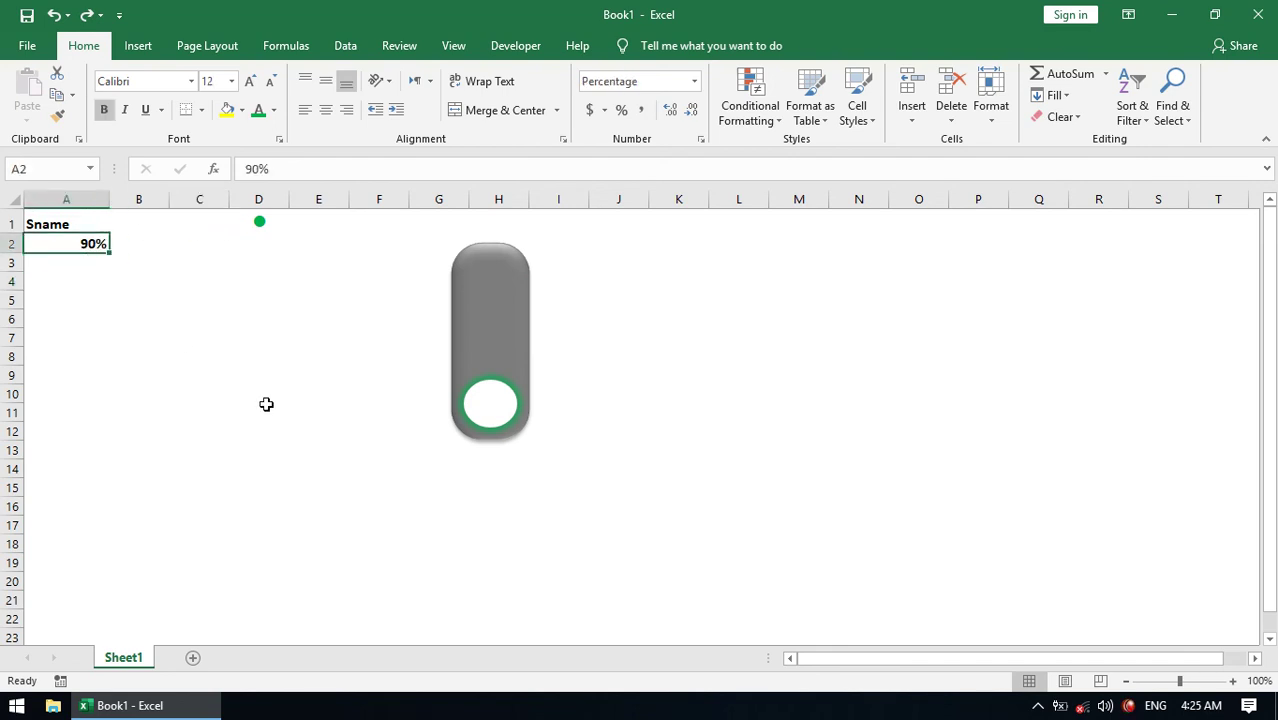
pyautogui.write('76')
pyautogui.press('Return')
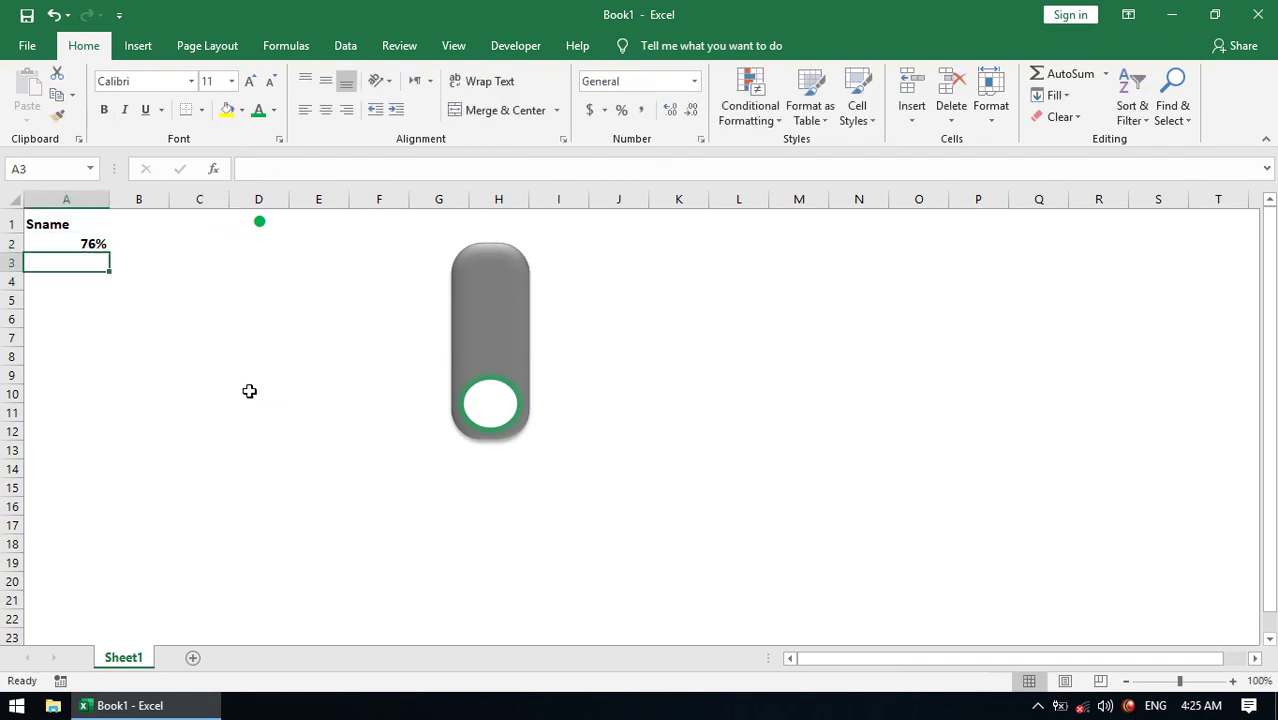
pyautogui.click(200, 220)
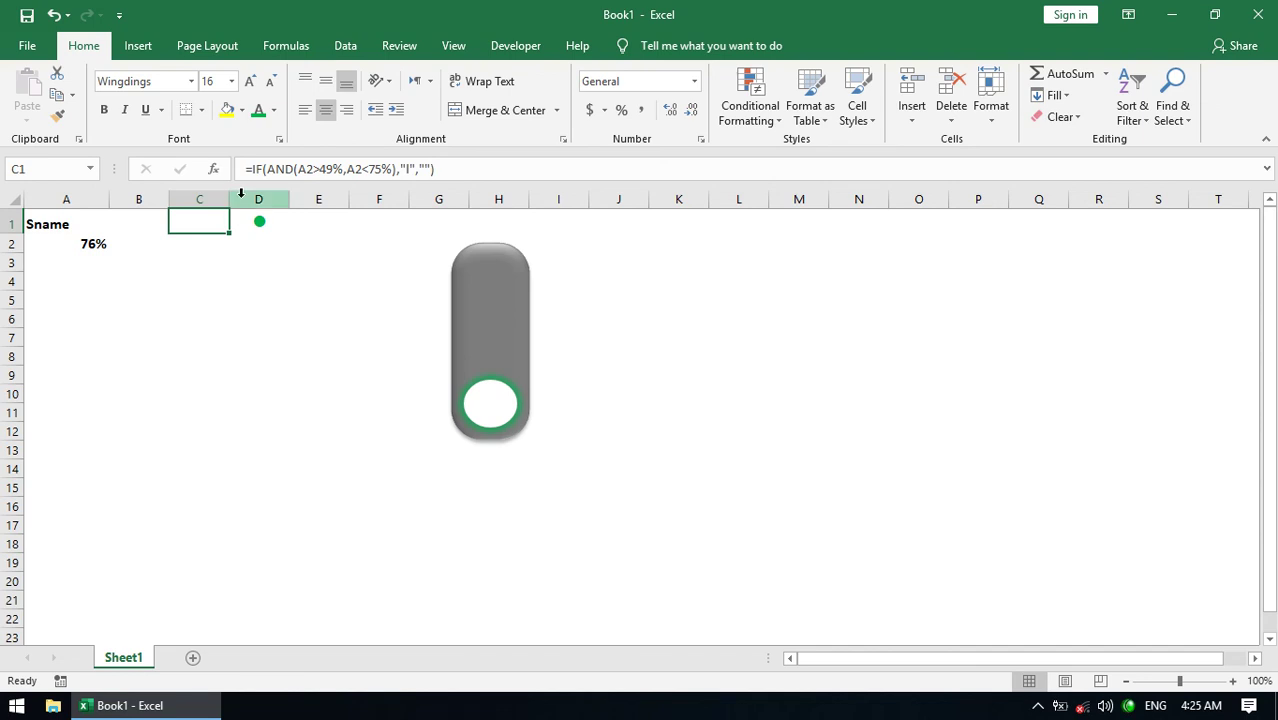
pyautogui.moveTo(289, 199); pyautogui.dragTo(114, 199)
# Step: Give the bottom light's symbol a green text fill
pyautogui.click(333, 406)
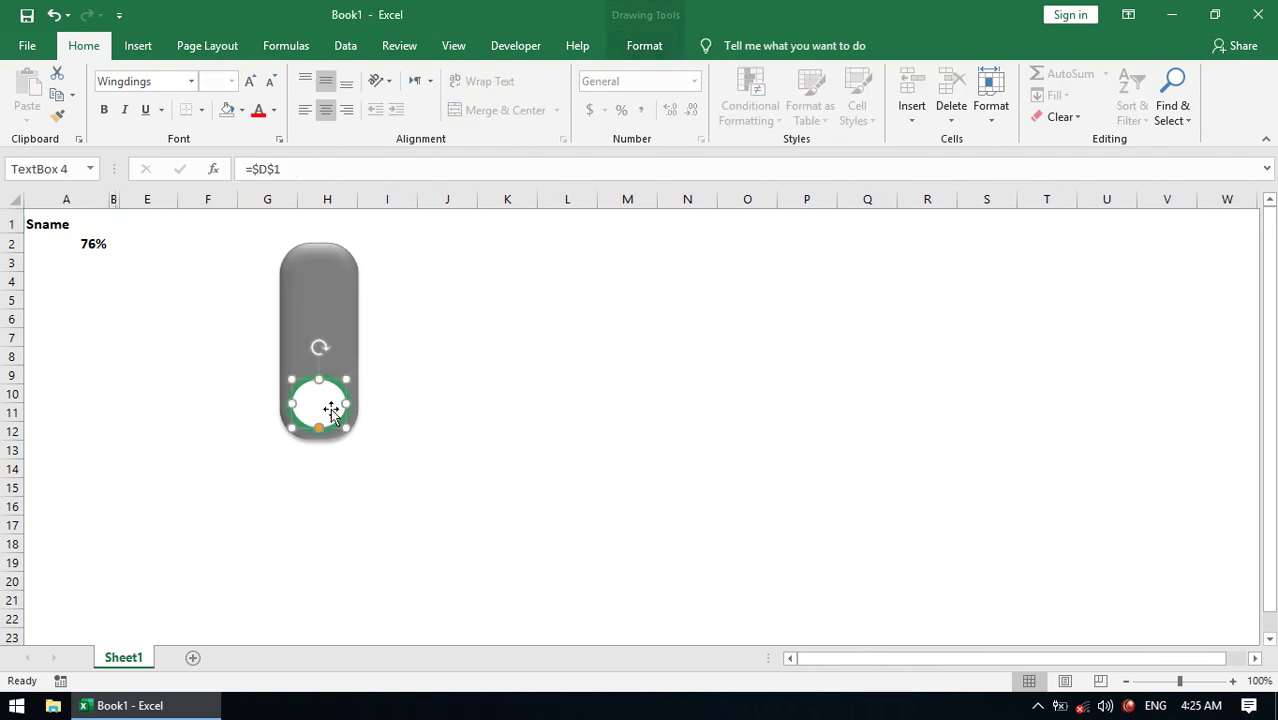
pyautogui.click(660, 50)
pyautogui.click(742, 76)
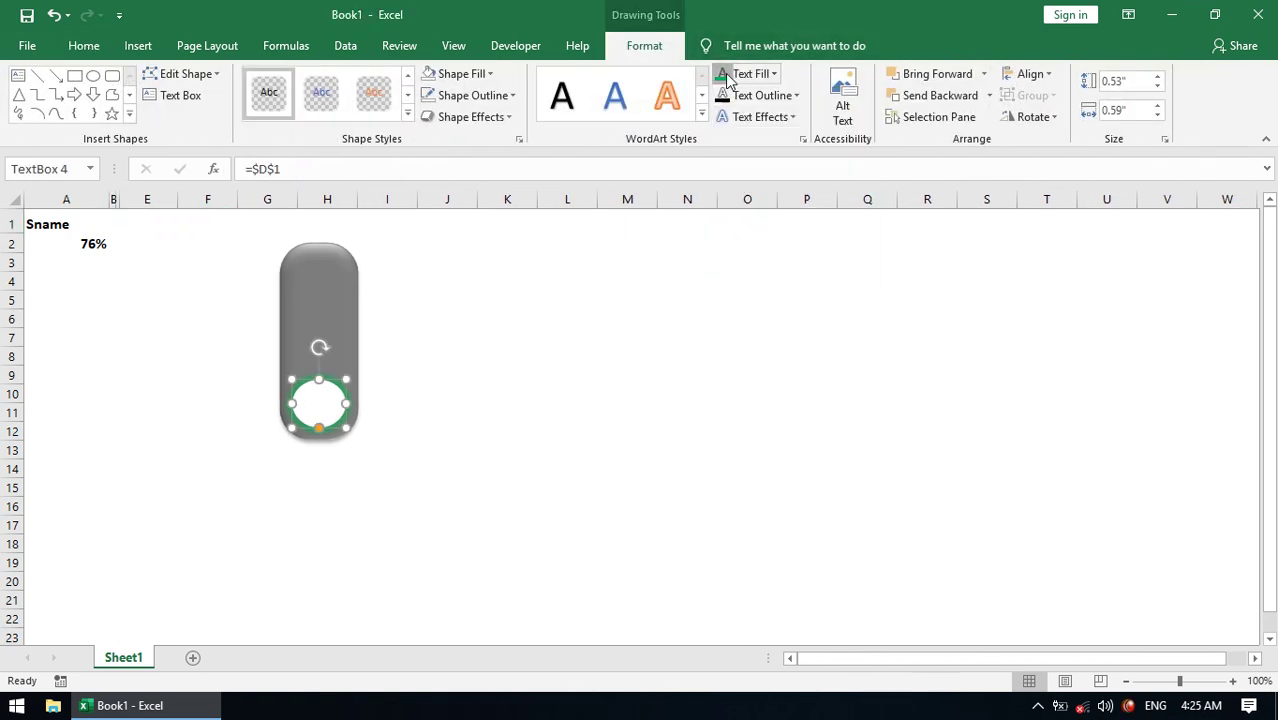
pyautogui.click(447, 199)
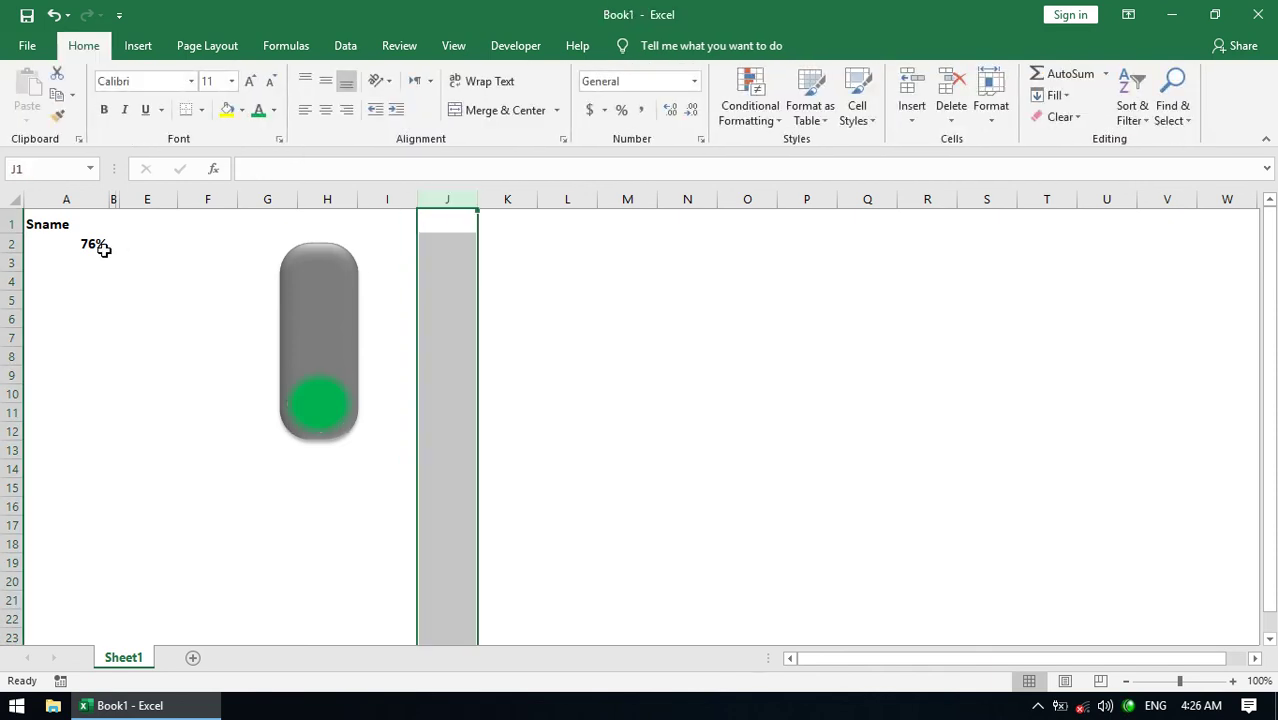
# Step: Test the indicator with 34% and 55% in A2
pyautogui.click(100, 246)
pyautogui.write('34')
pyautogui.press('Return')
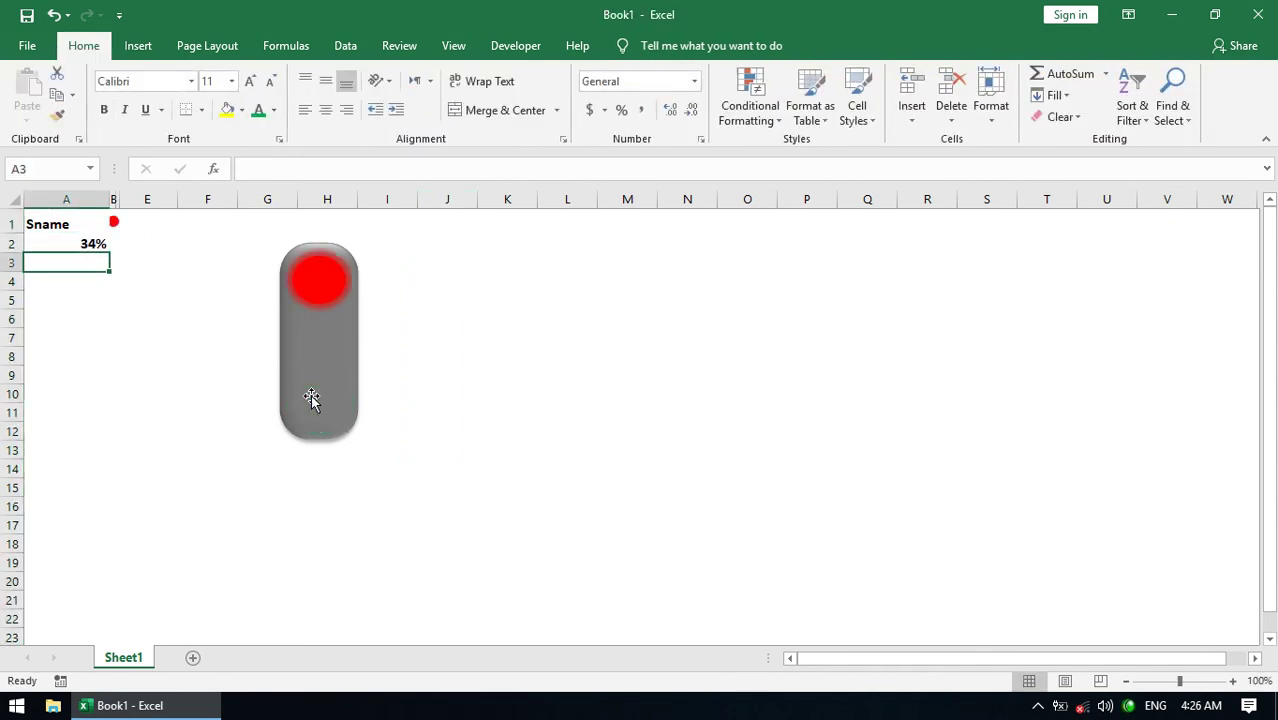
pyautogui.press('Up')
pyautogui.write('55')
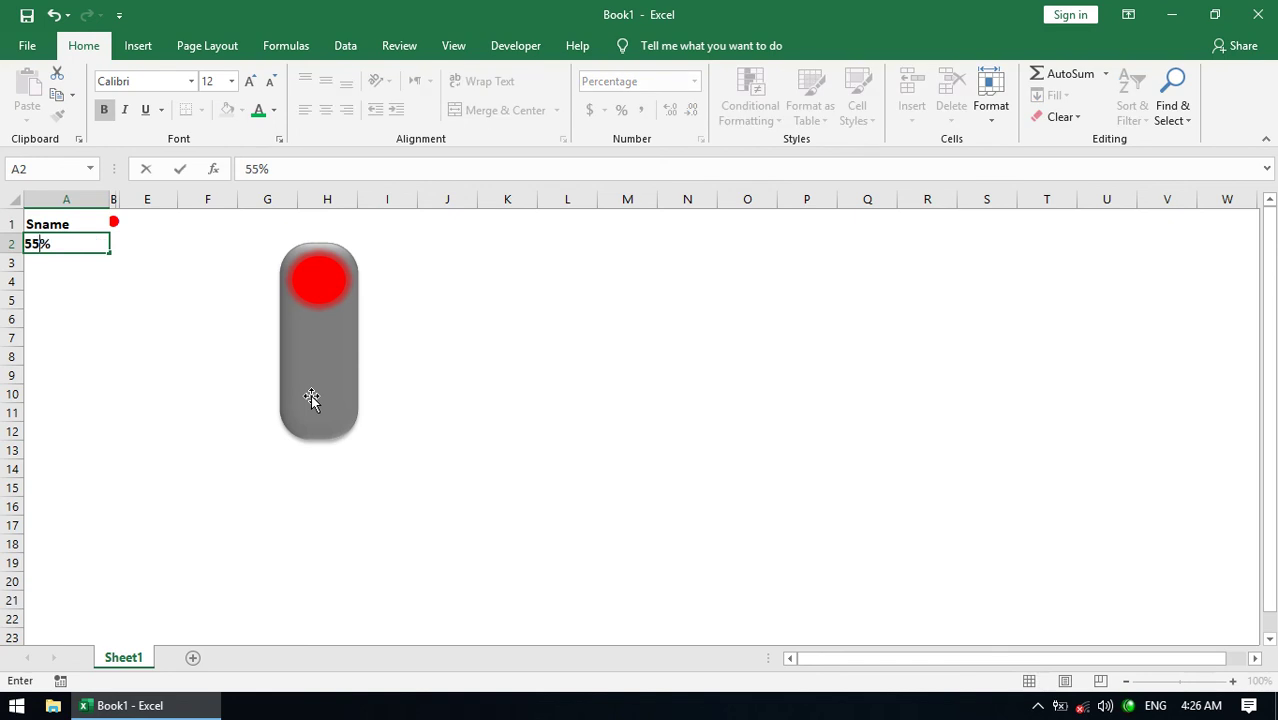
pyautogui.press('Return')
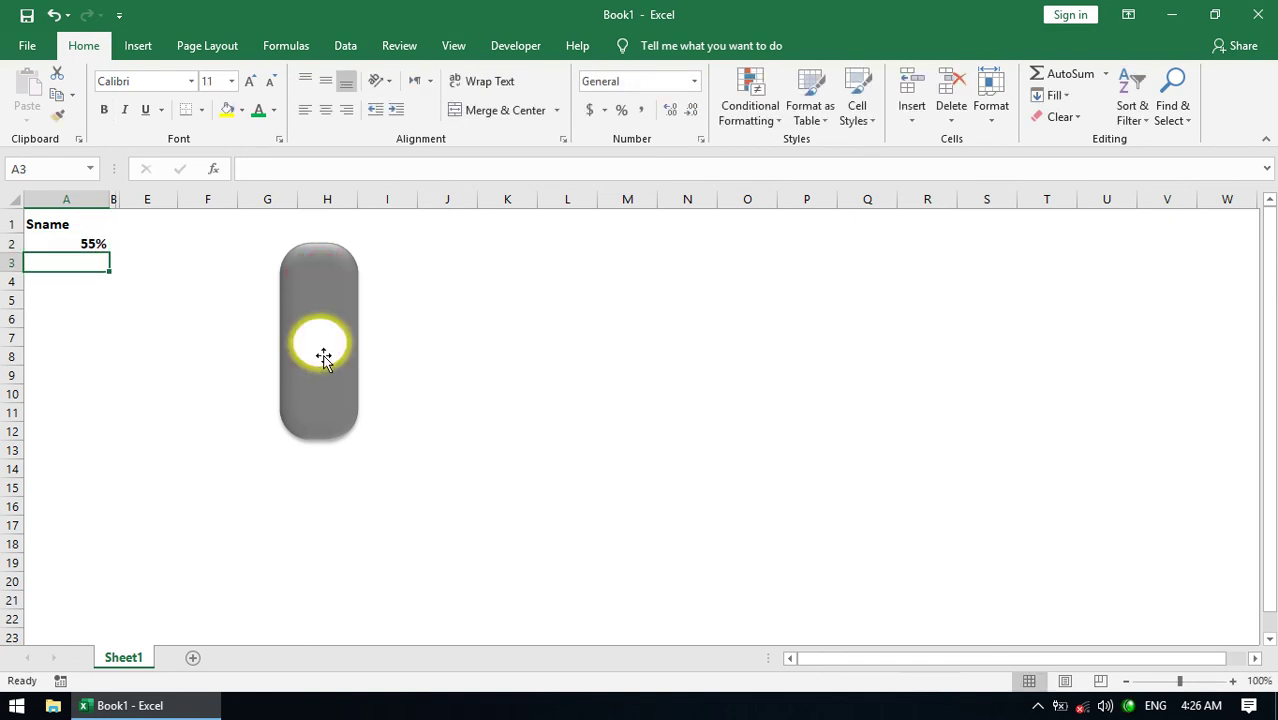
# Step: Give the middle light's symbol a yellow fill and set A2 to 90%
pyautogui.click(321, 349)
pyautogui.click(647, 46)
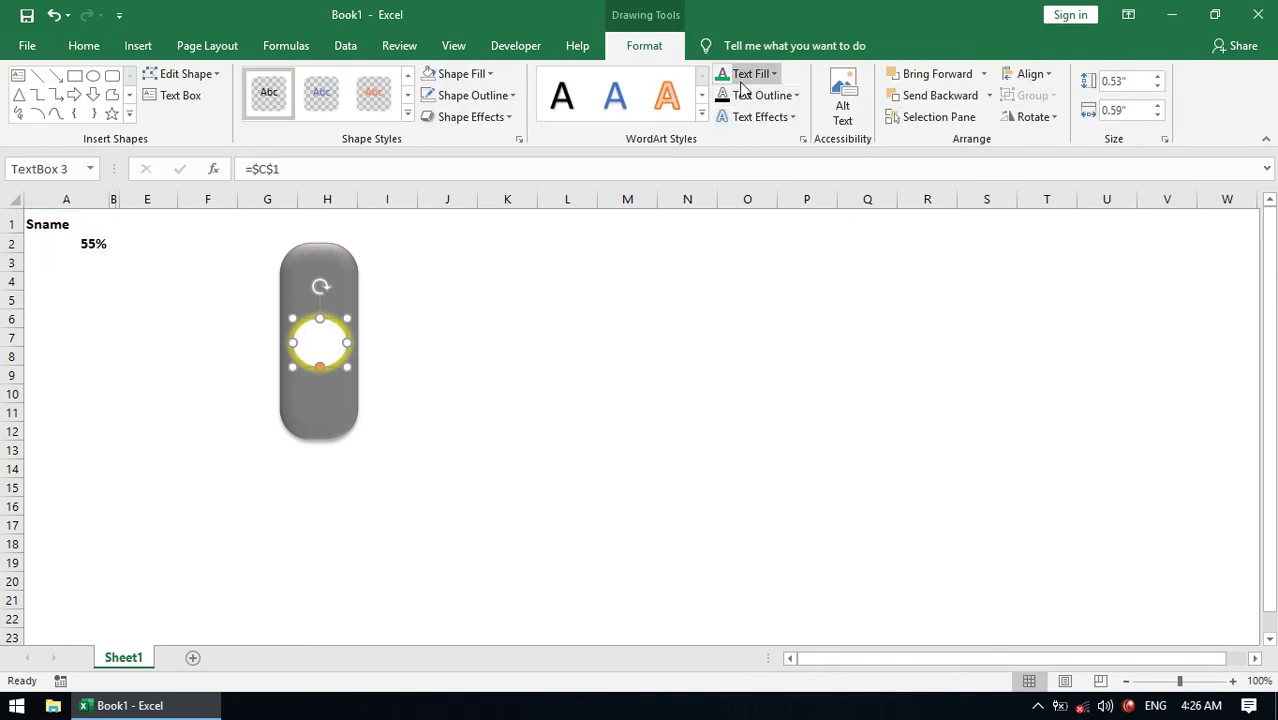
pyautogui.click(760, 74)
pyautogui.click(764, 246)
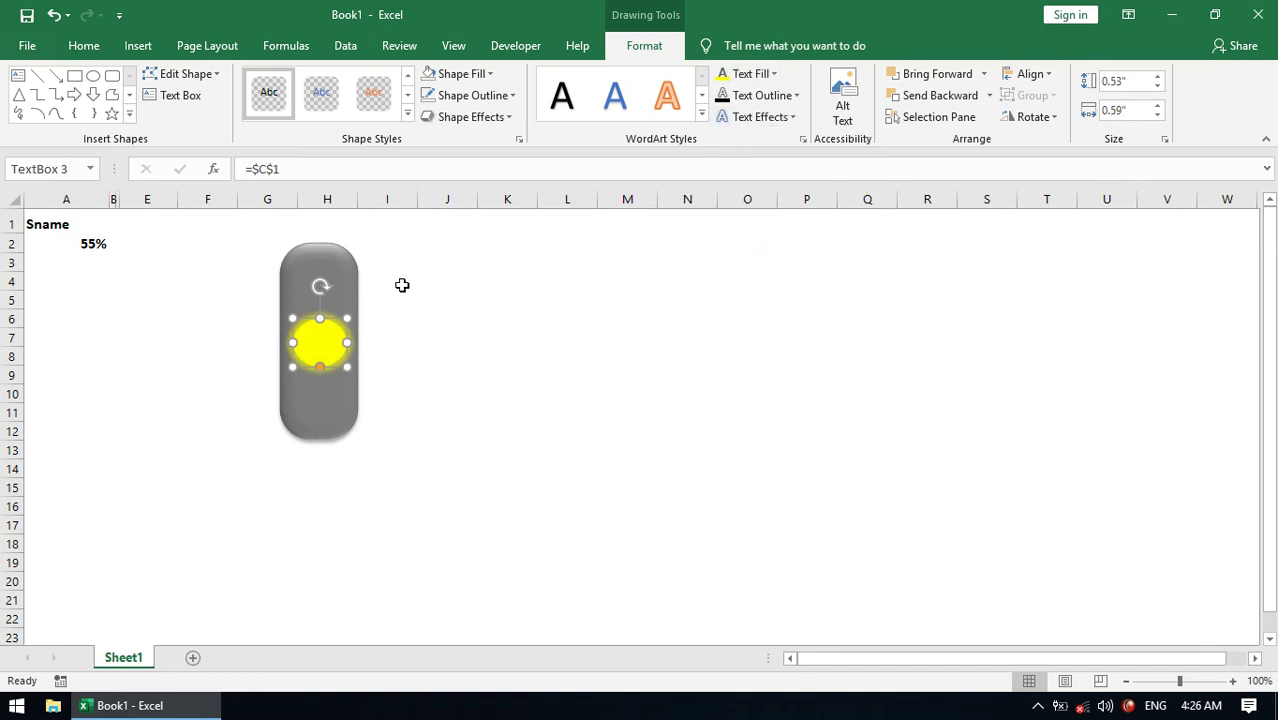
pyautogui.click(95, 244)
pyautogui.write('90')
pyautogui.press('Return')
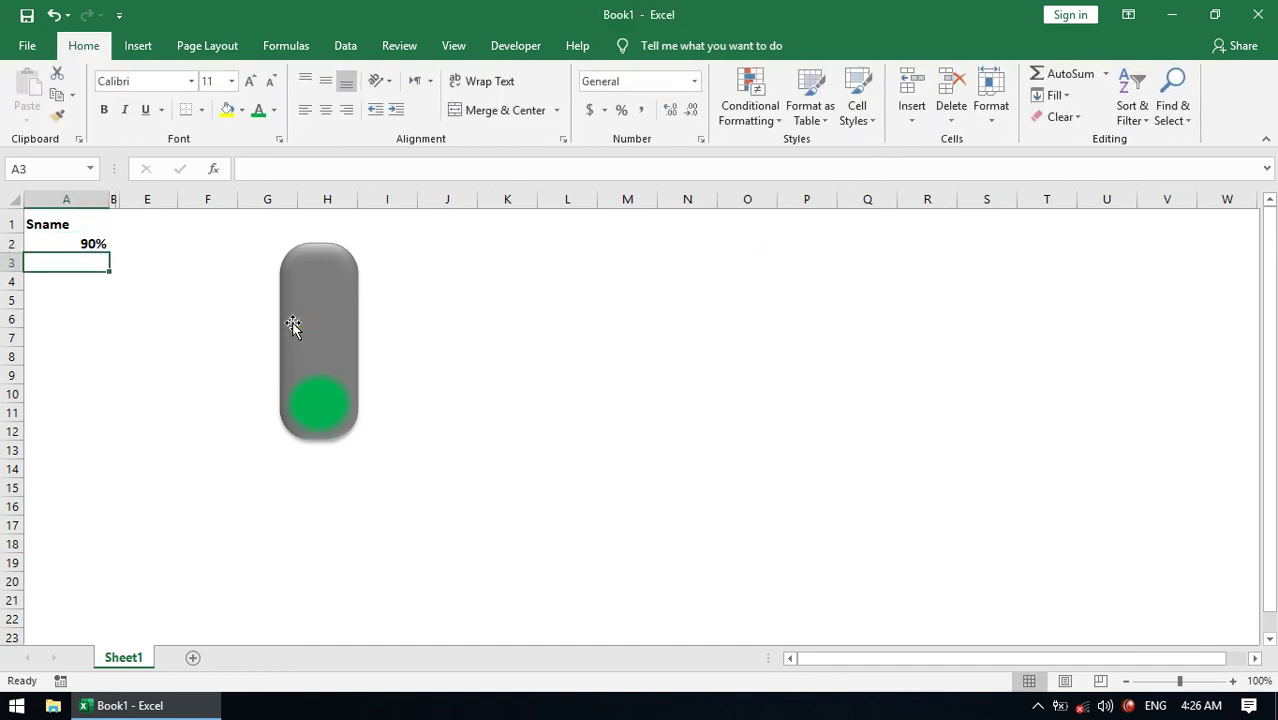
pyautogui.press('Up')
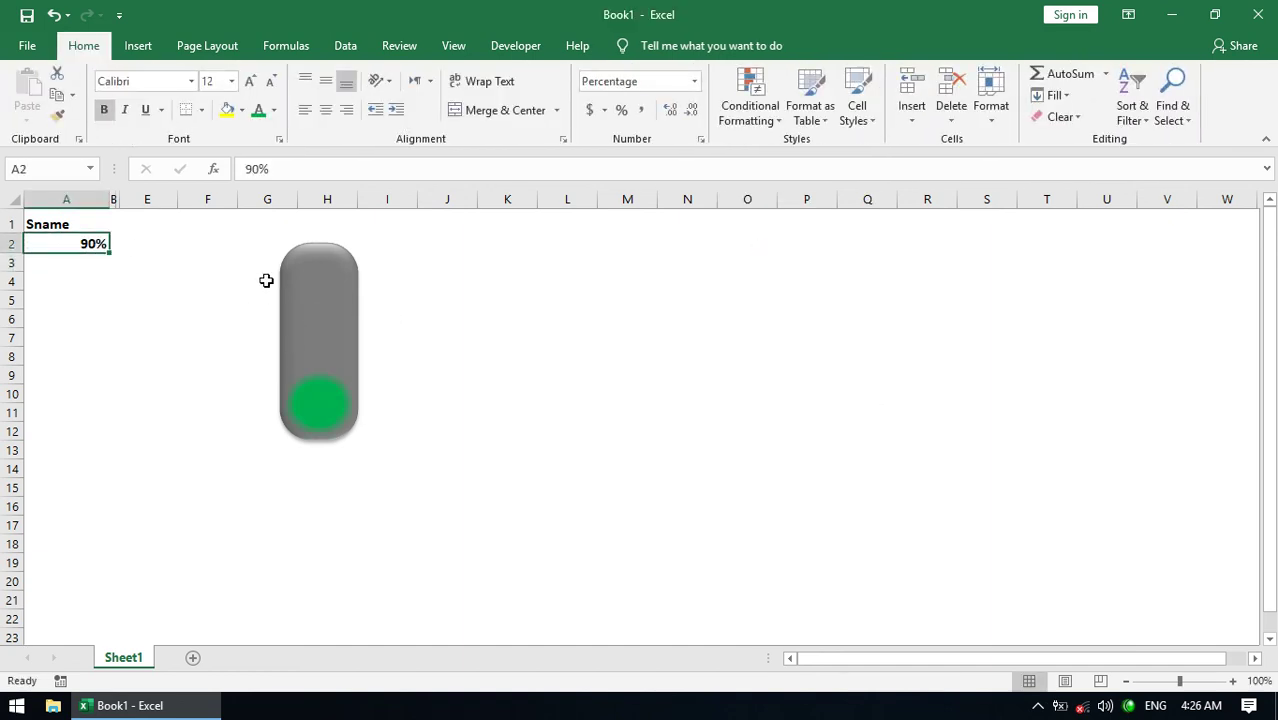